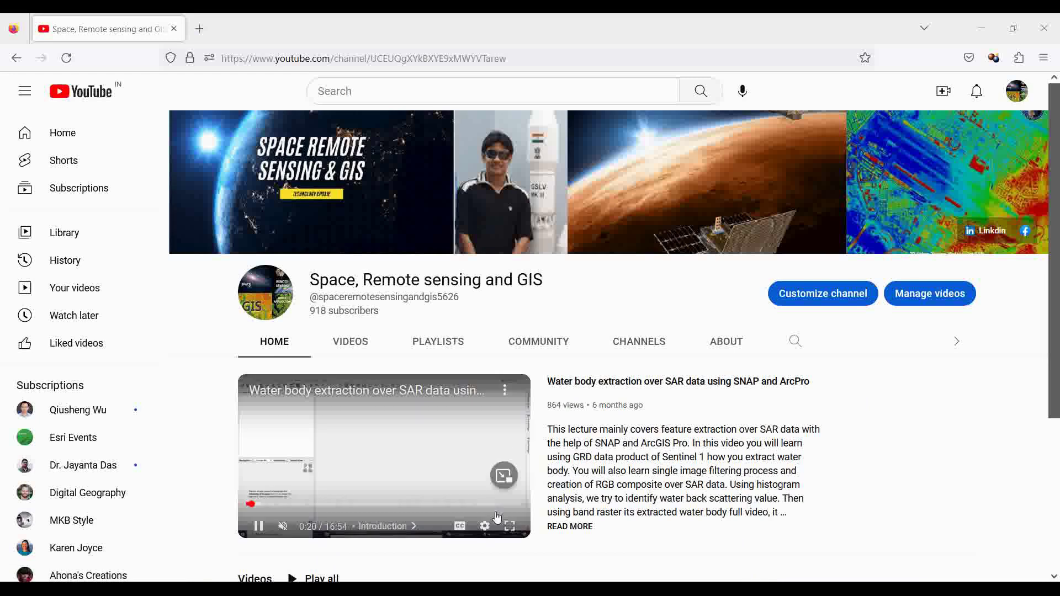
Switch from YouTube to the ArcGIS Pro Geocoding project with World Imagery over South Asia
mouse_move(491, 590)
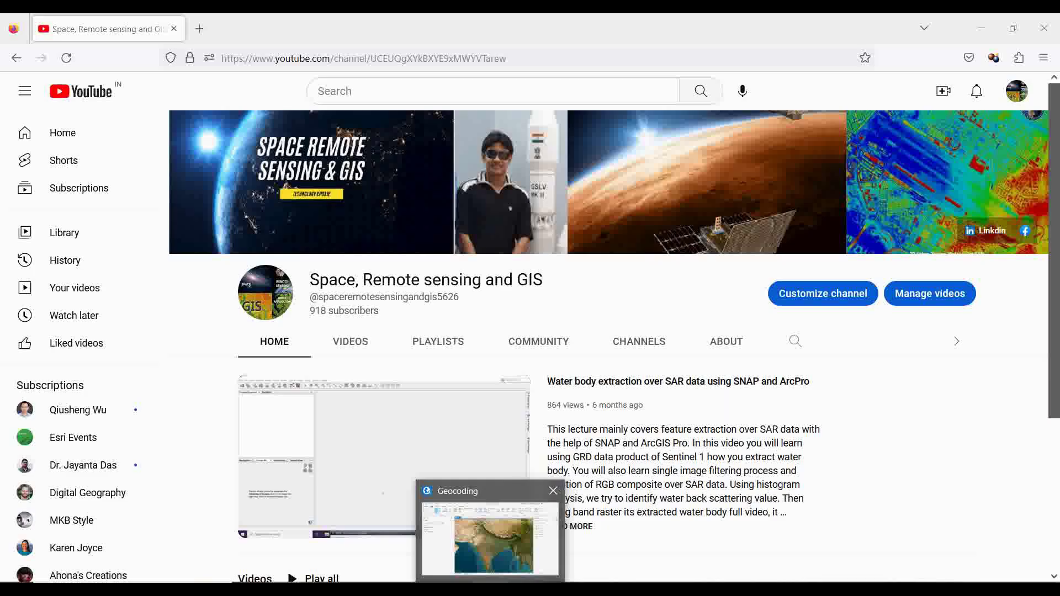
left_click(489, 560)
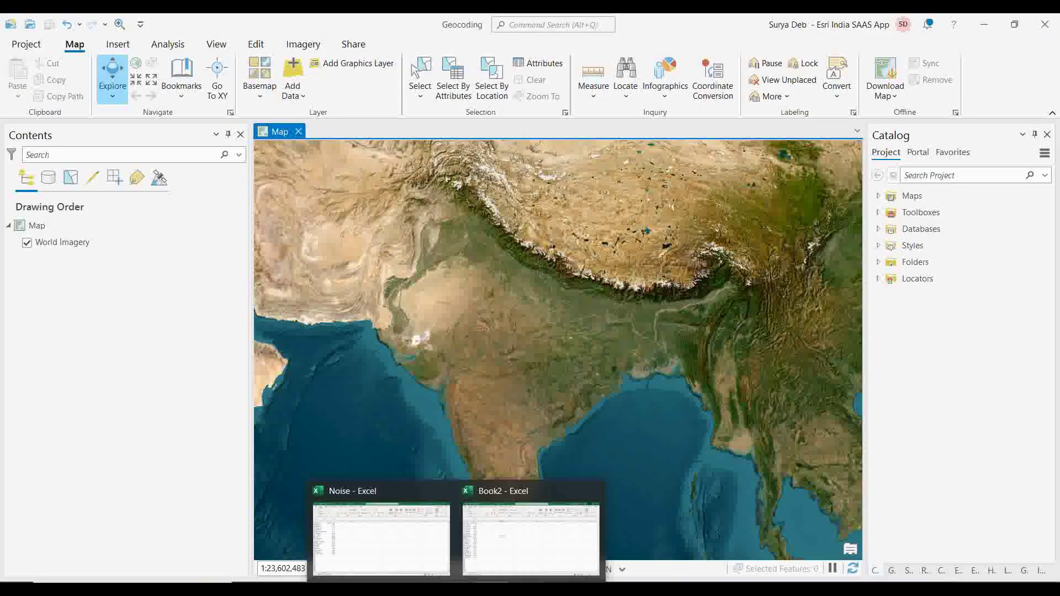
Bring forward the Excel Noise workbook listing 18 Uttarakhand locations and their average dB levels
left_click(426, 561)
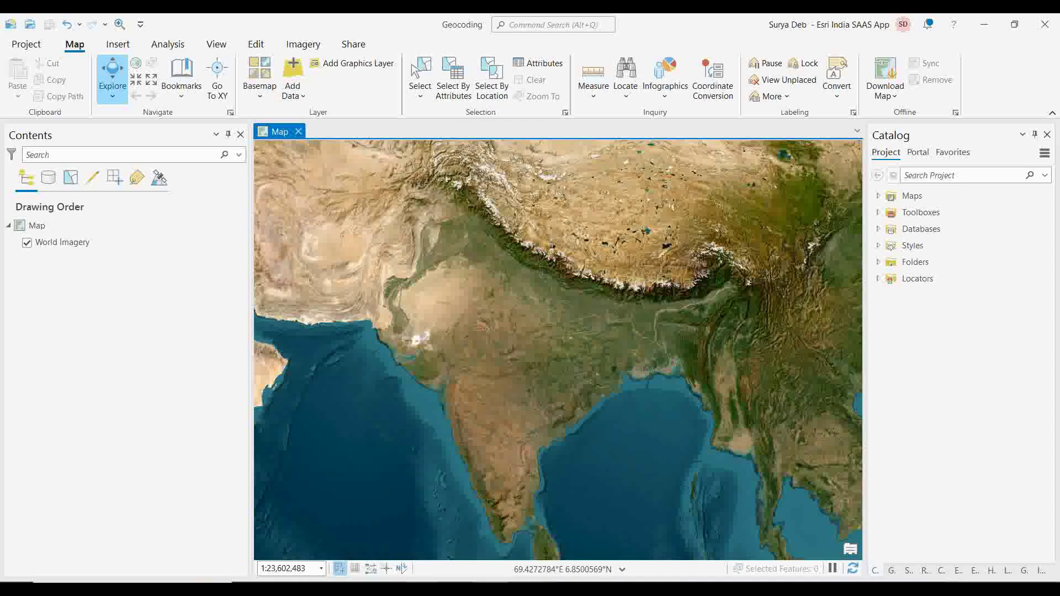
mouse_move(458, 586)
left_click(381, 560)
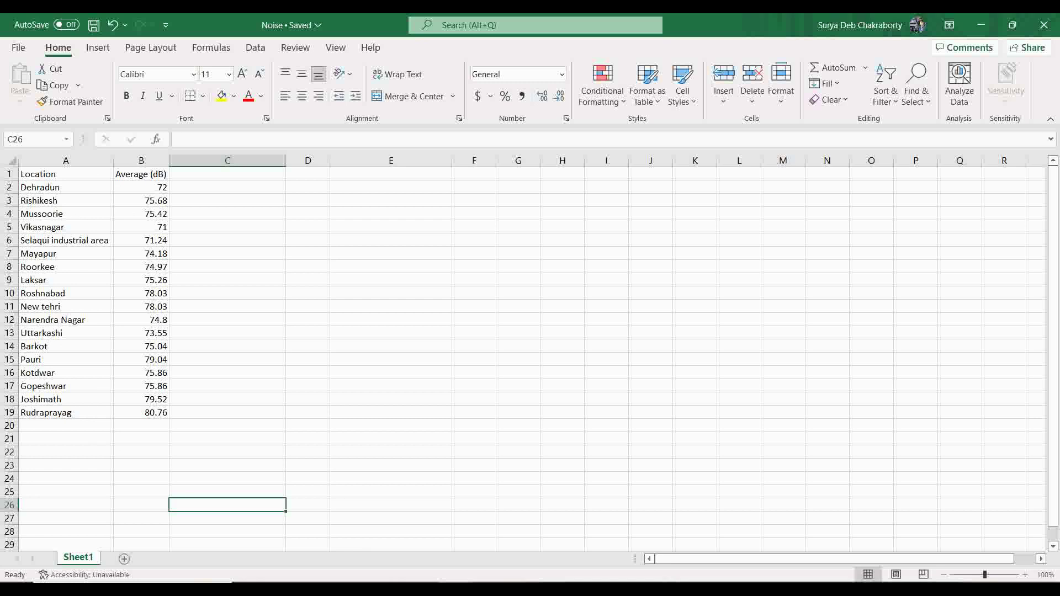
left_click(423, 589)
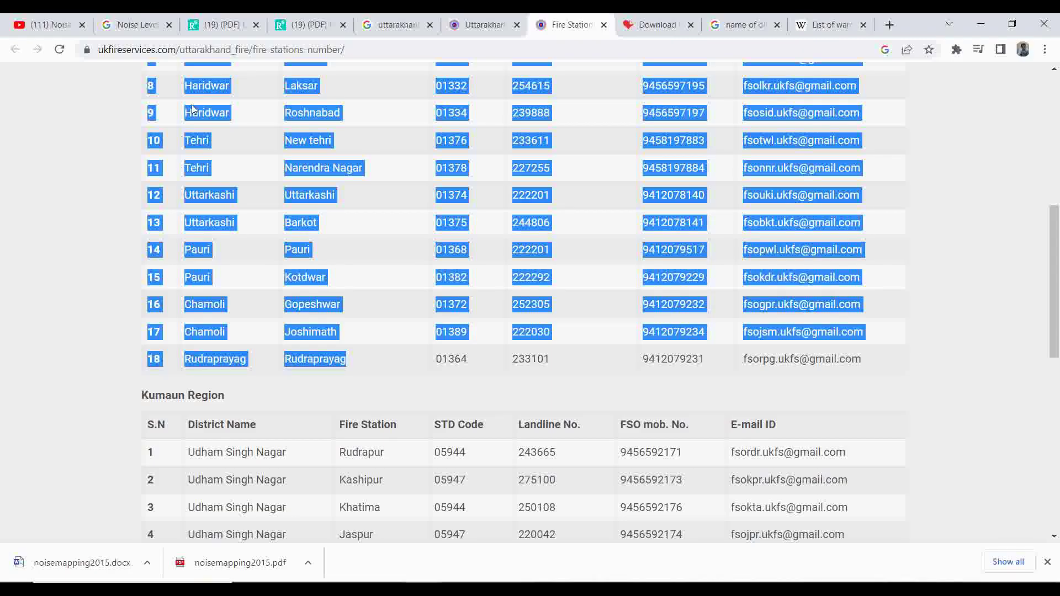
scroll(207, 191, "up", 2)
scroll(207, 191, "up", 7)
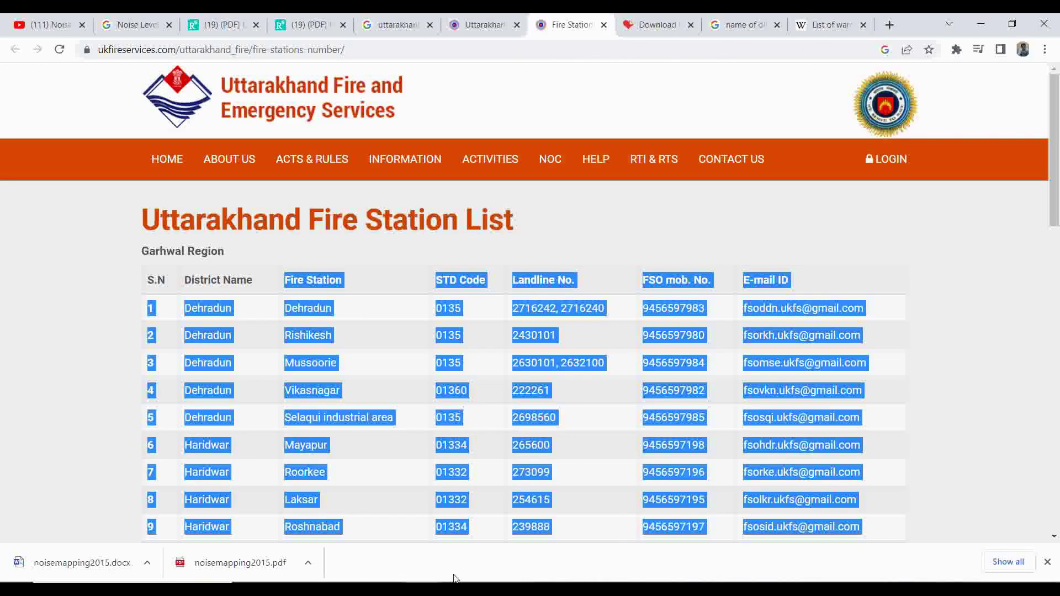
mouse_move(423, 571)
left_click(364, 550)
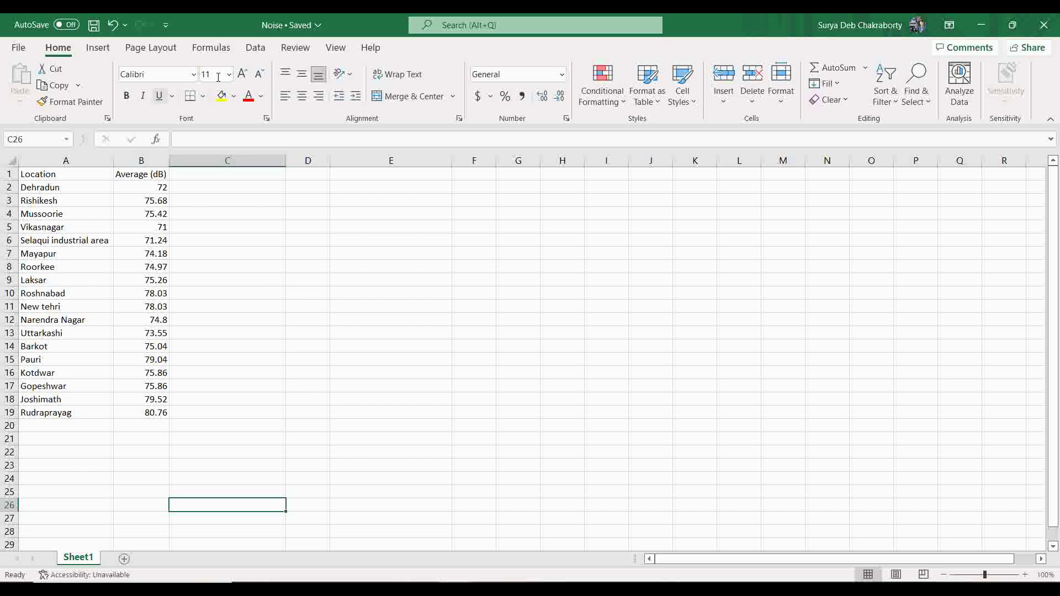
Confirm the CSV (MS-DOS) type in Save As, then save the Noise sheet in that format
left_click(19, 48)
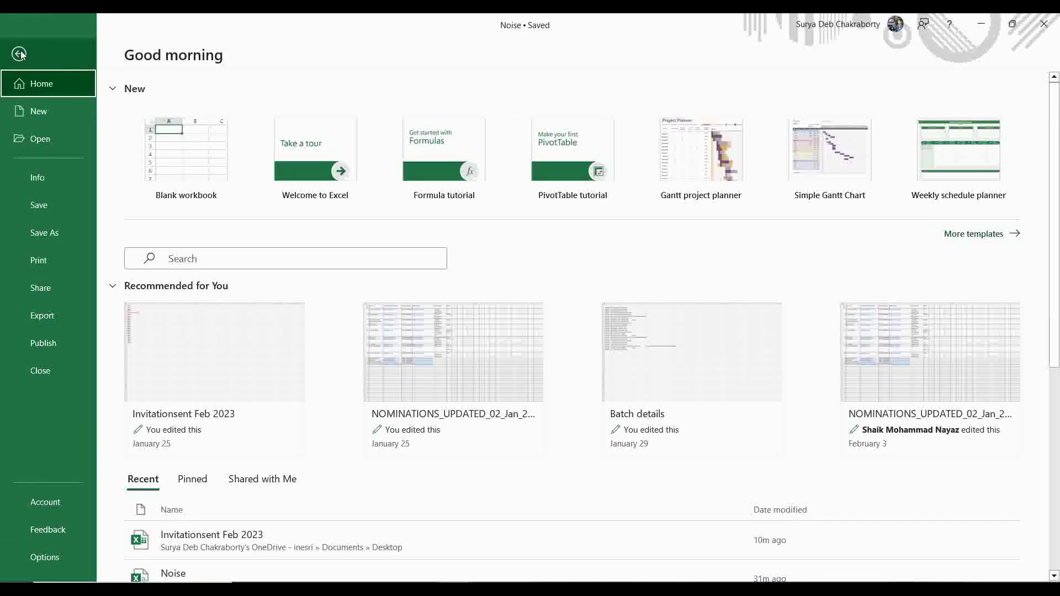
left_click(55, 232)
left_click(193, 330)
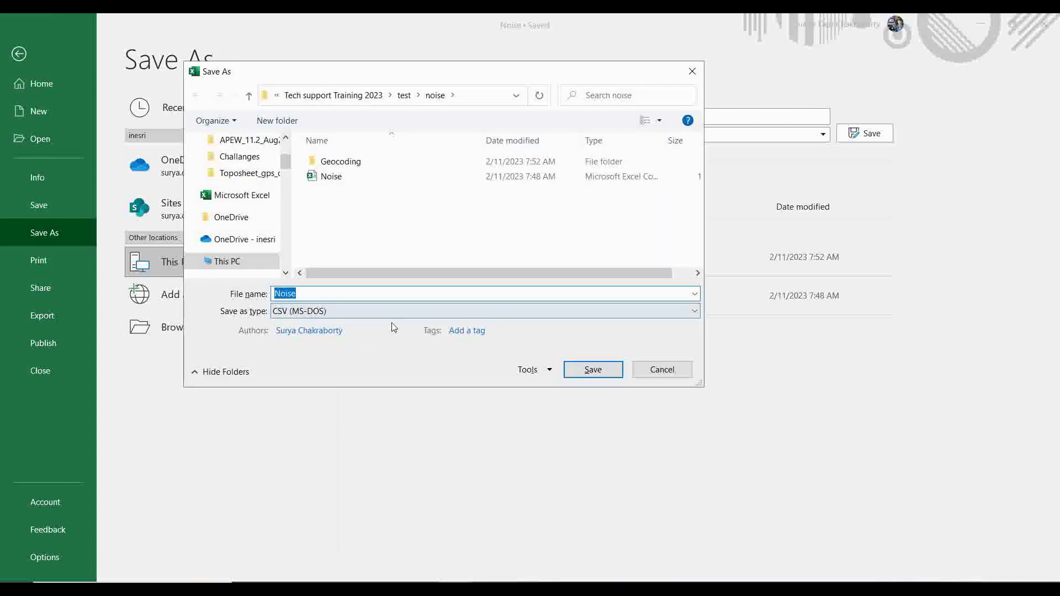
left_click(691, 72)
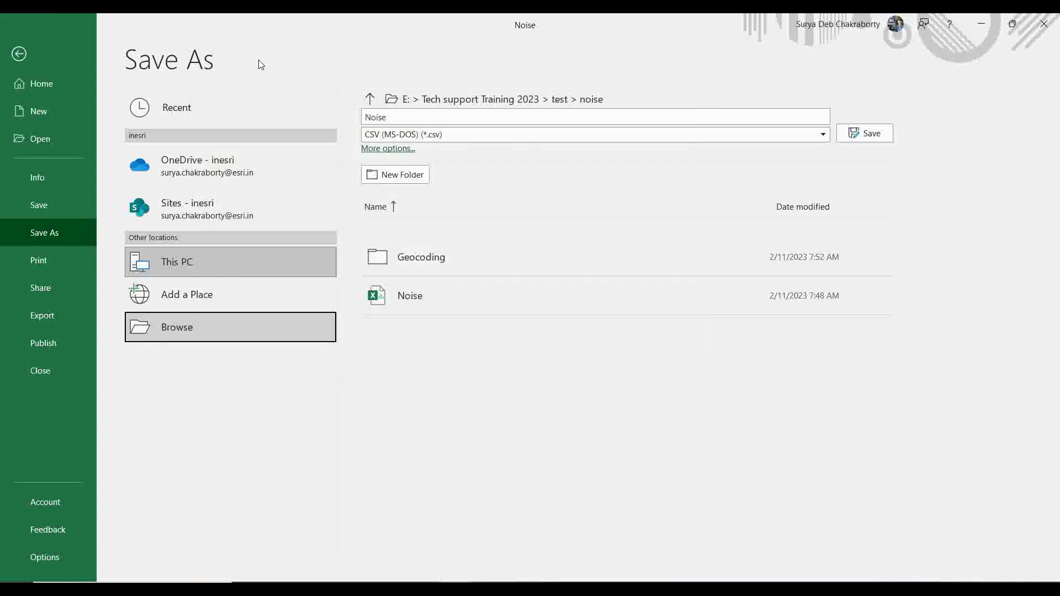
left_click(19, 54)
left_click(94, 25)
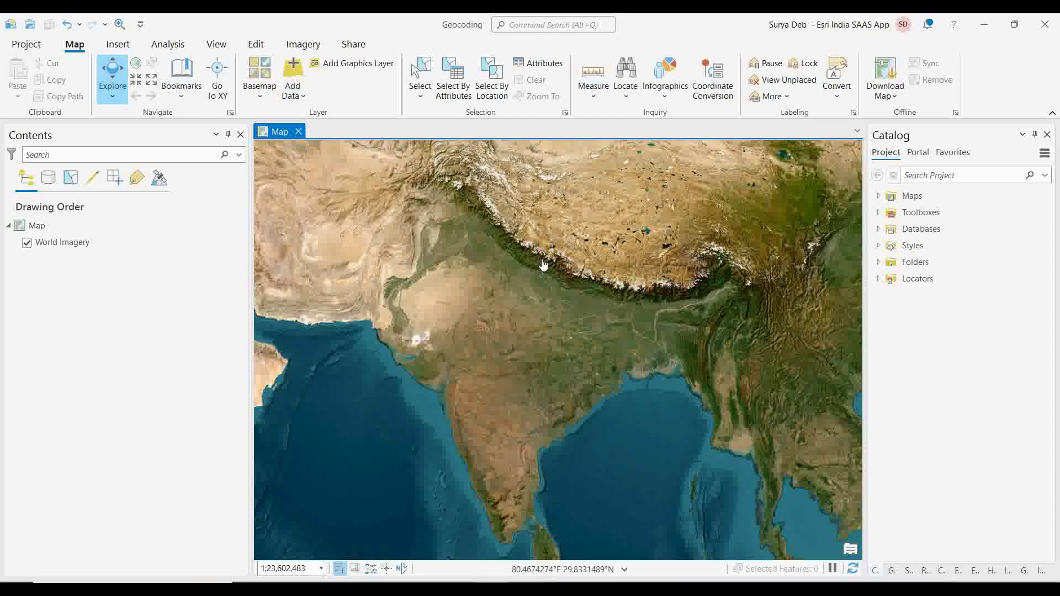
Add Noise.csv from the noise folder through Add Data's Address and Place Layer option
left_click(299, 98)
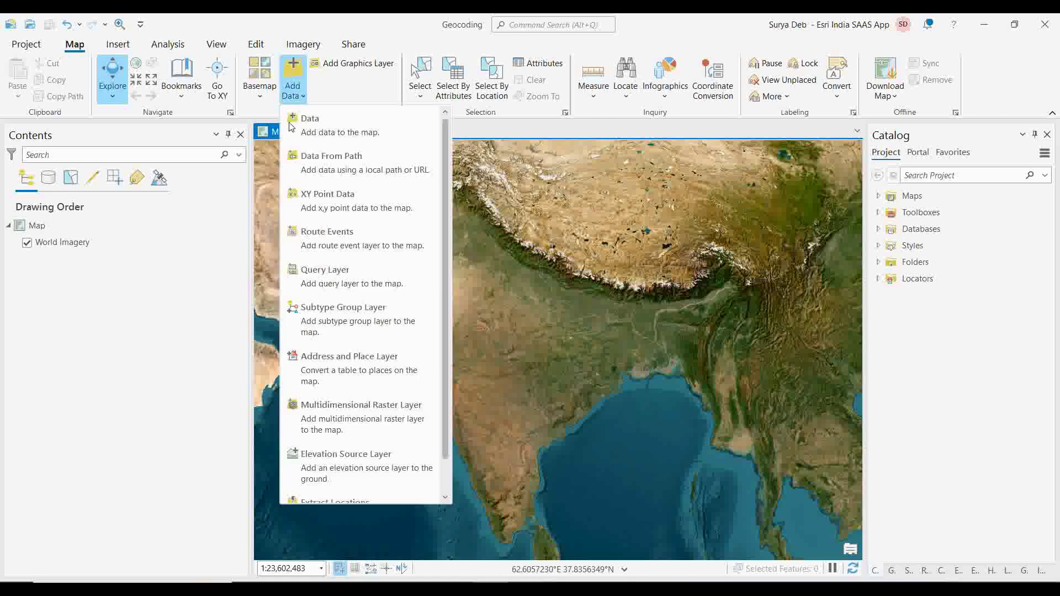
left_click(363, 368)
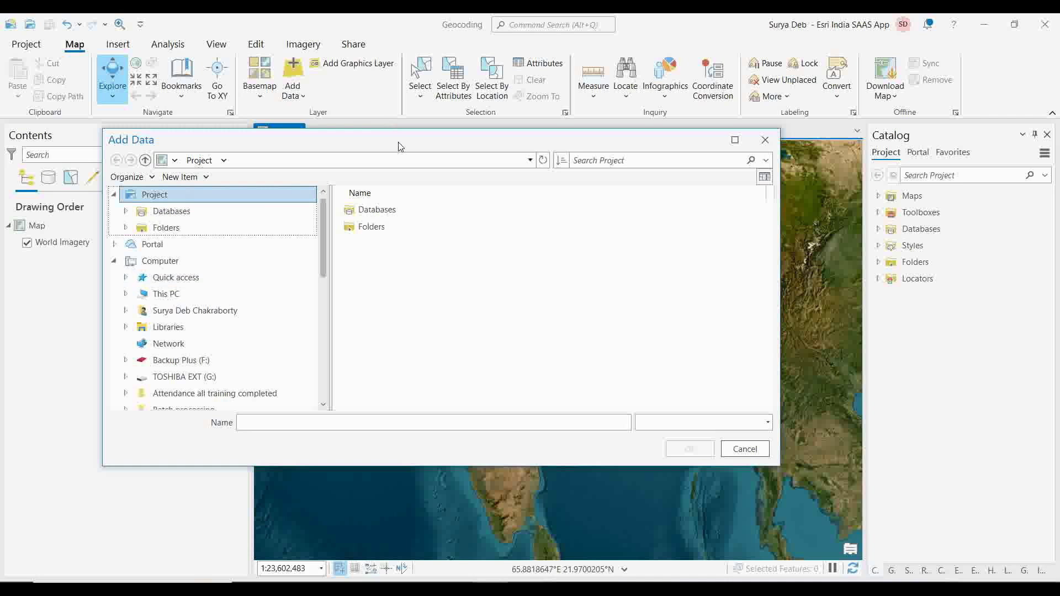
left_click_drag(400, 146, 402, 135)
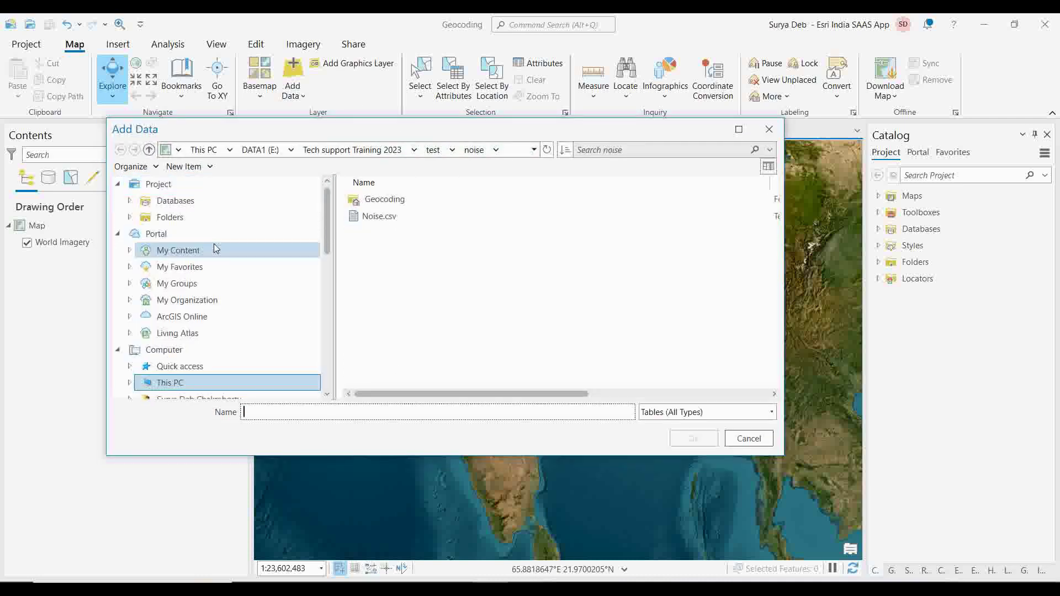
left_click(379, 218)
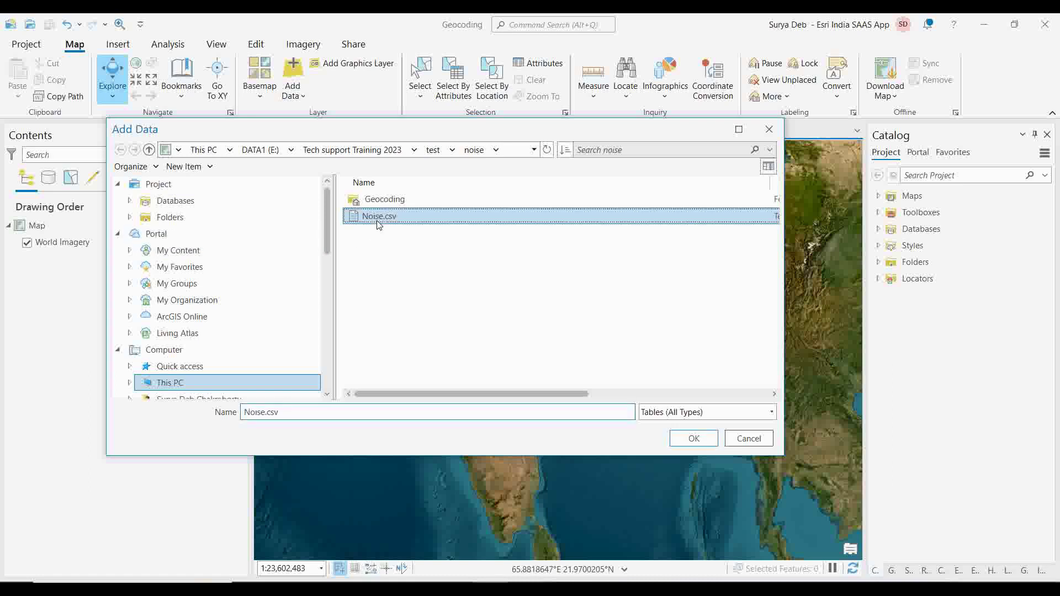
left_click(694, 437)
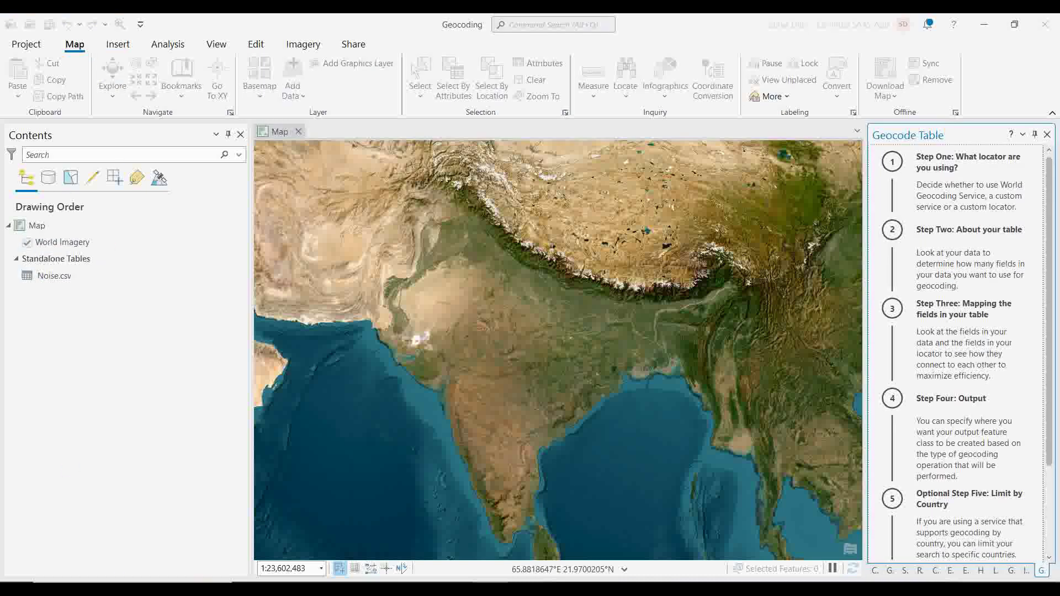
Launch the VSDC screen recorder via Windows search 'vs' and dismiss the already-launched error
key("super")
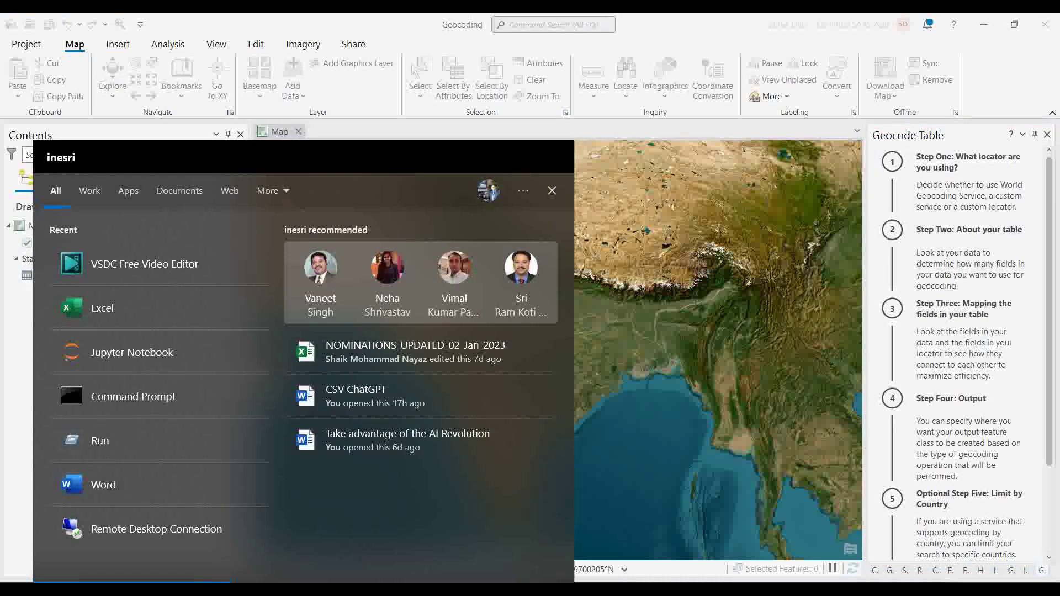
type("vs")
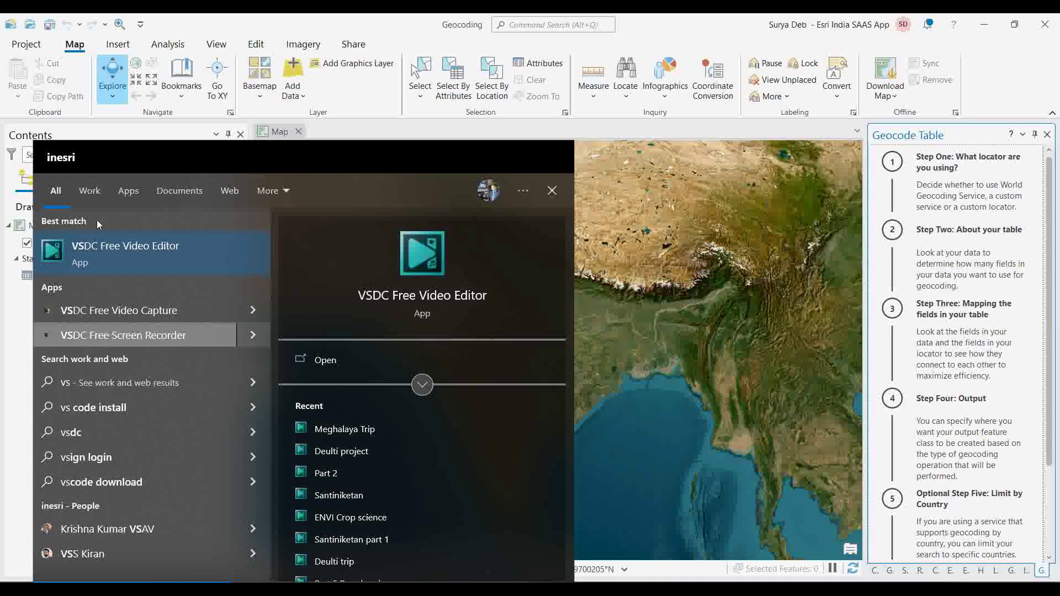
left_click(112, 251)
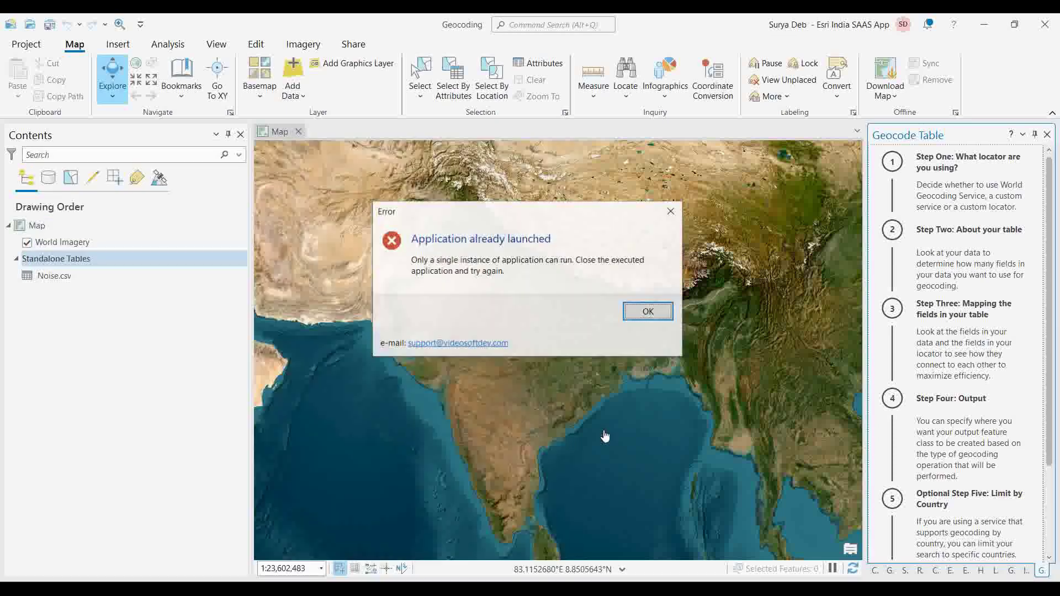
left_click(648, 311)
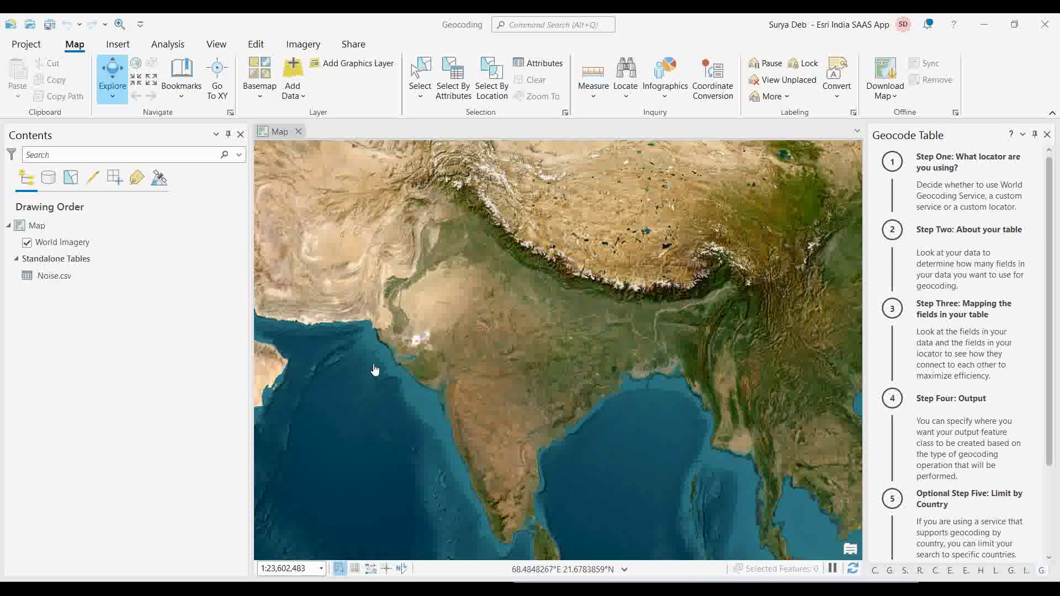
Select the Noise.csv table in Contents and check the Noise workbook in Excel
left_click(66, 276)
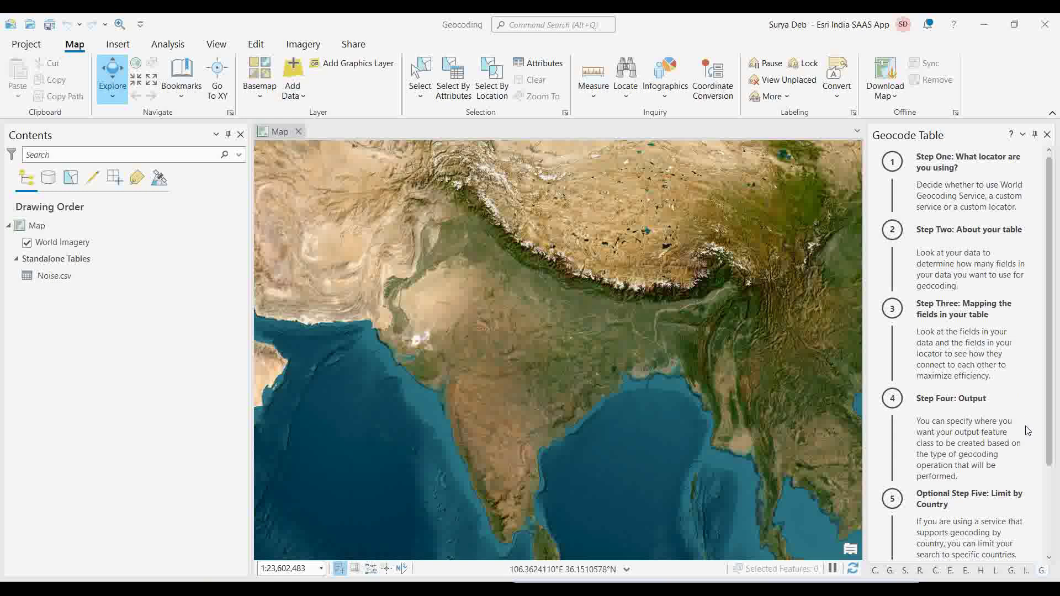
mouse_move(456, 580)
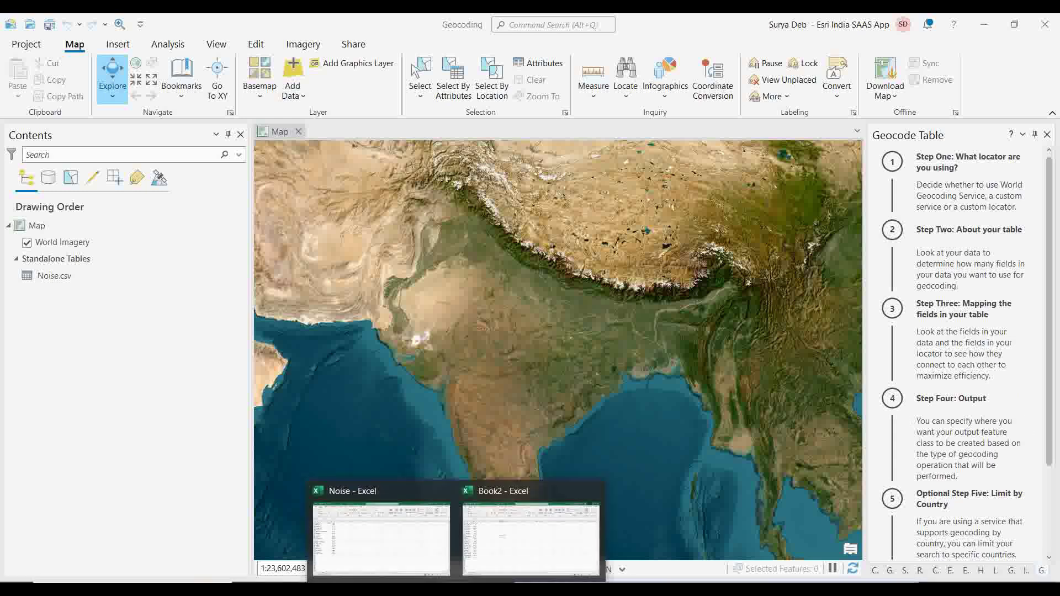
left_click(362, 574)
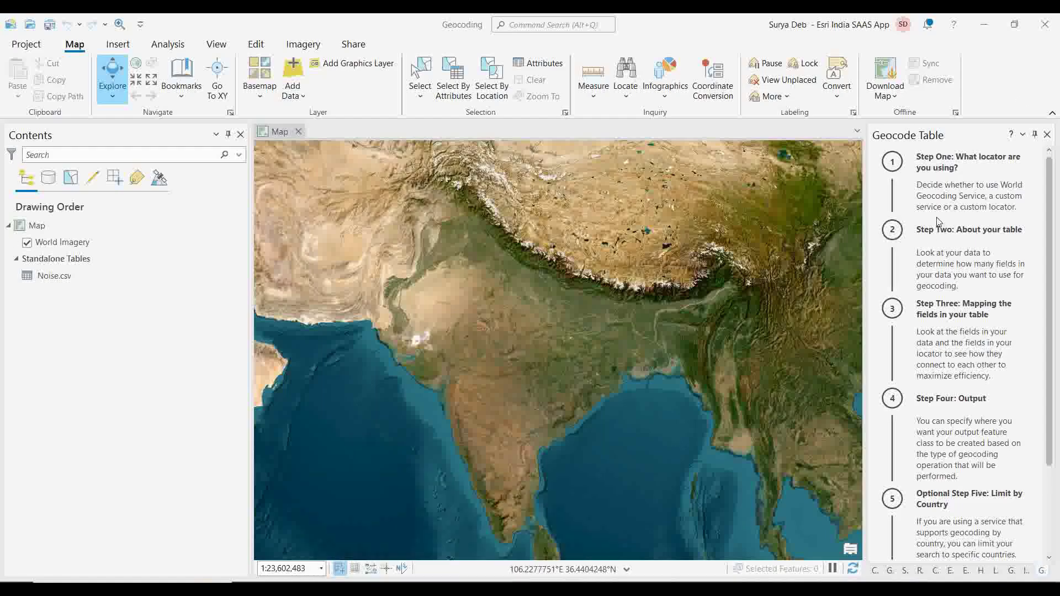
Start the Geocode Table guide and choose ArcGIS World Geocoding Service as the input locator
scroll(911, 392, "down", 3)
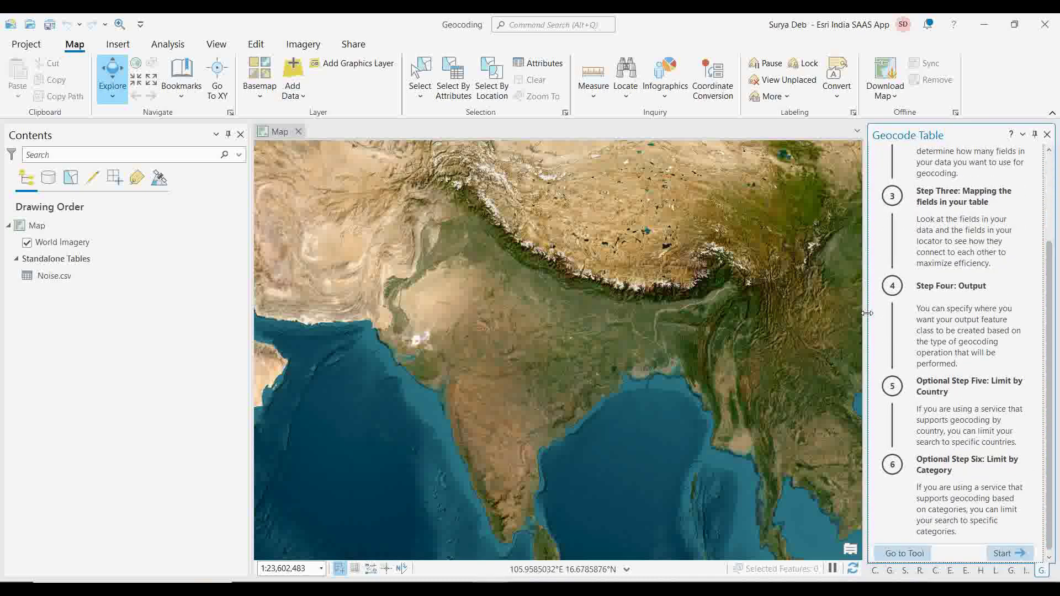
left_click(1011, 554)
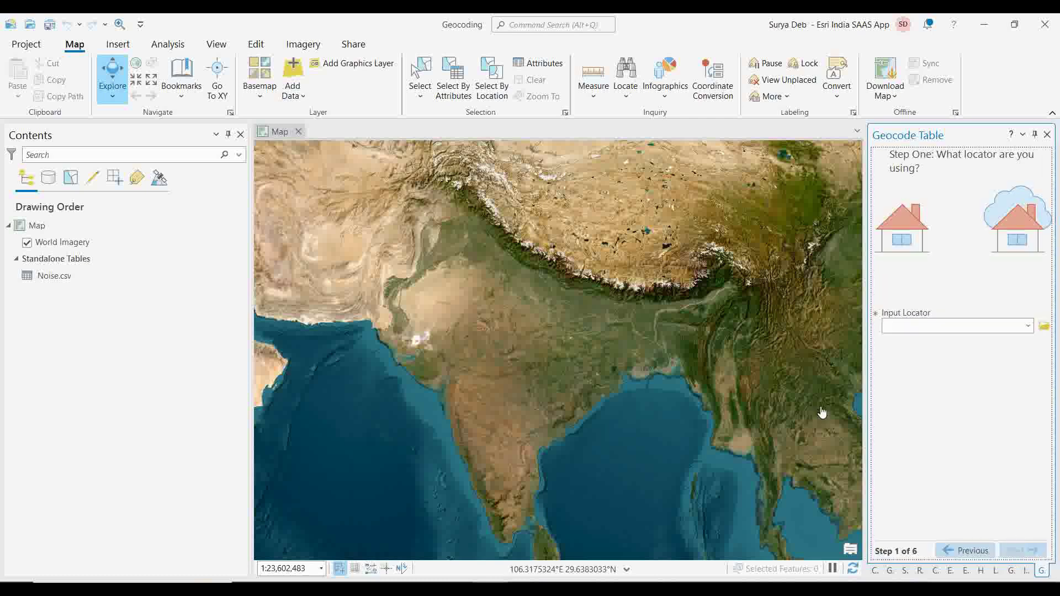
left_click(1028, 326)
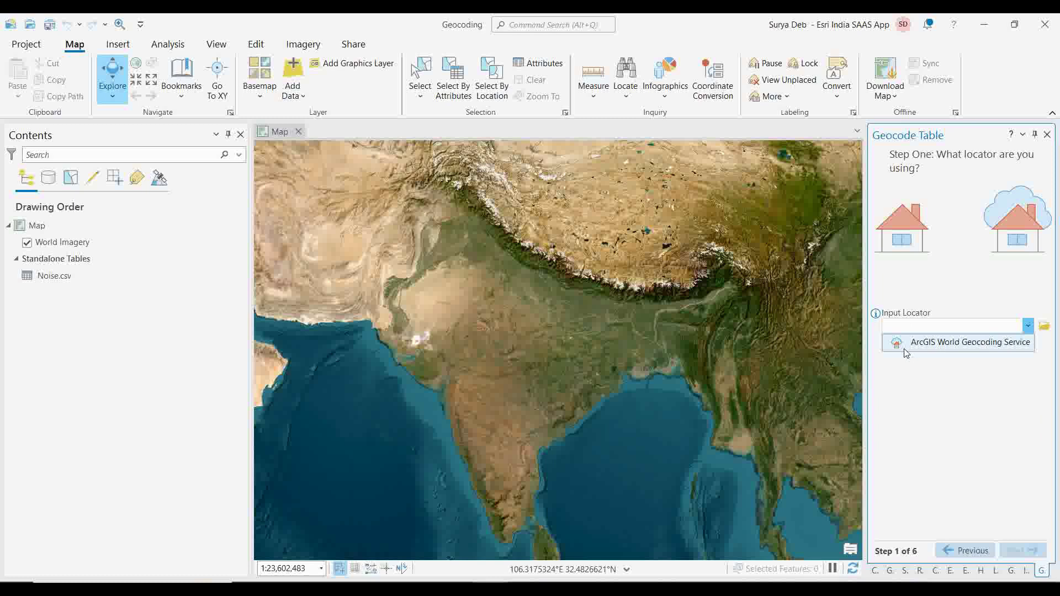
left_click(992, 343)
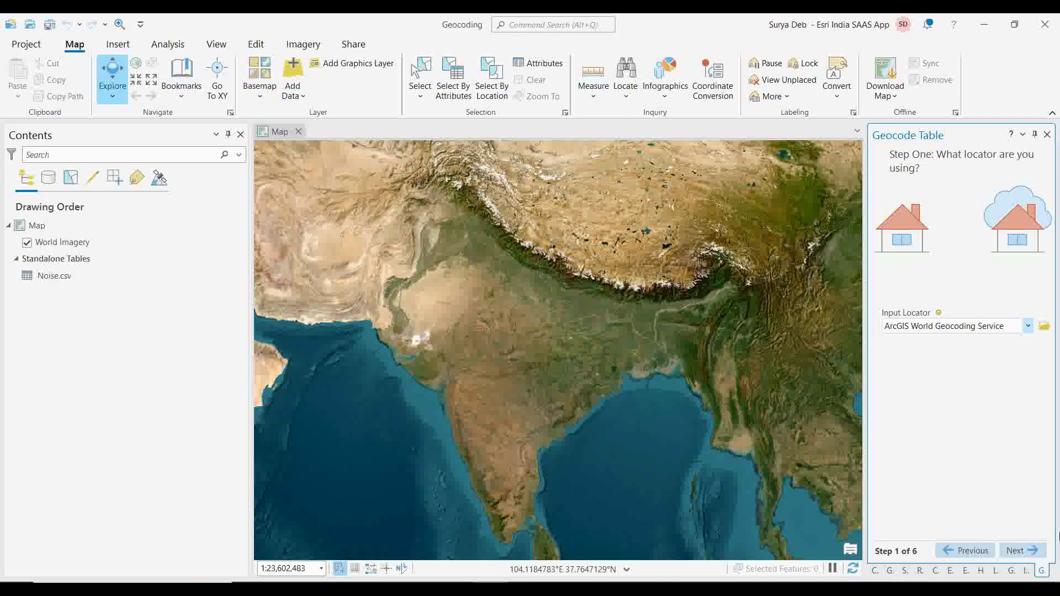
Keep 'More than one field' as the address data structure and advance to field mapping
left_click(1038, 552)
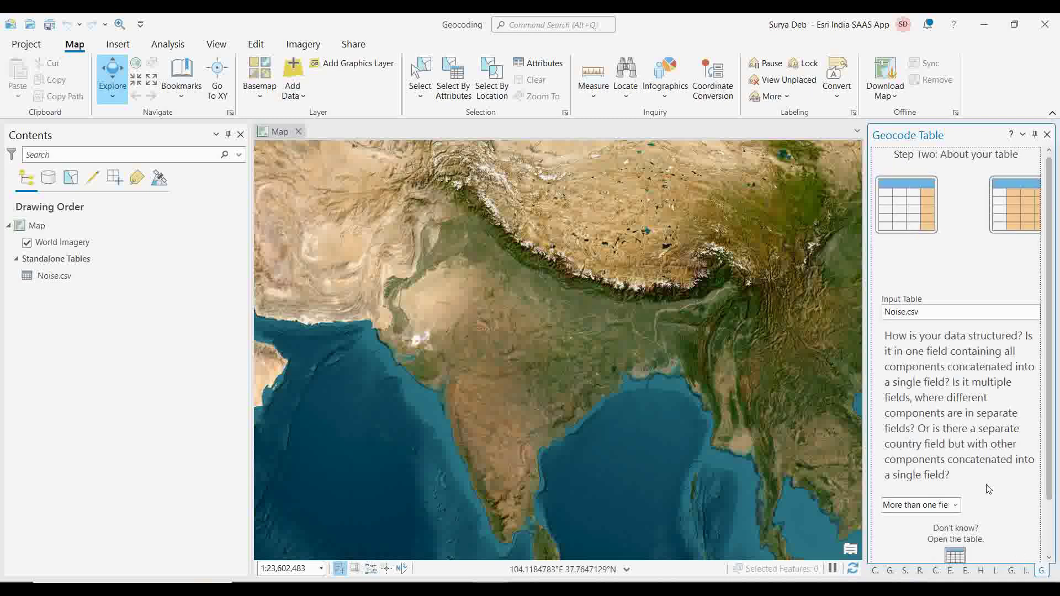
left_click_drag(1047, 454, 1047, 506)
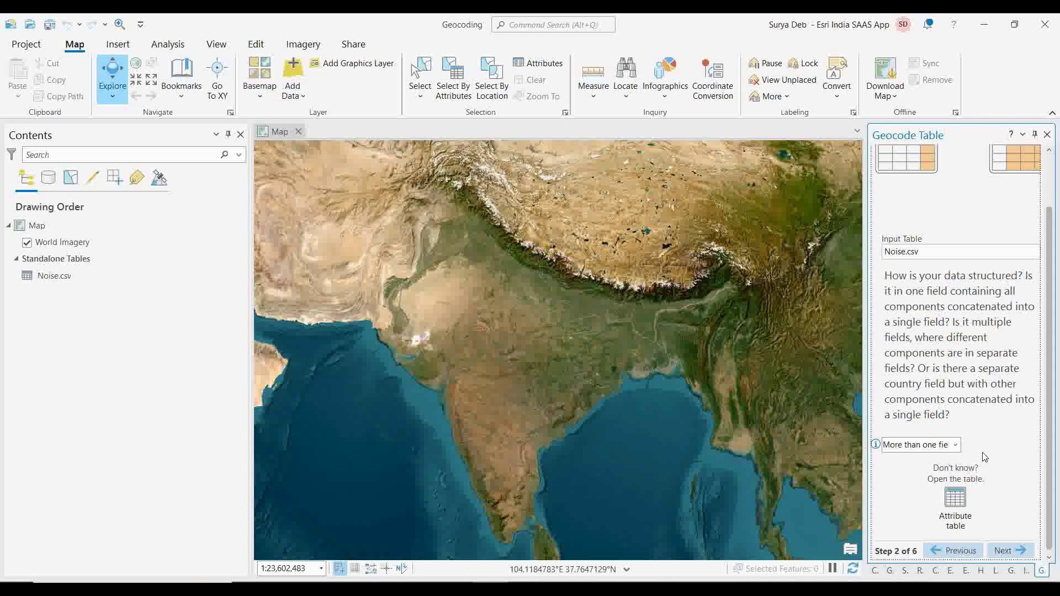
left_click(956, 445)
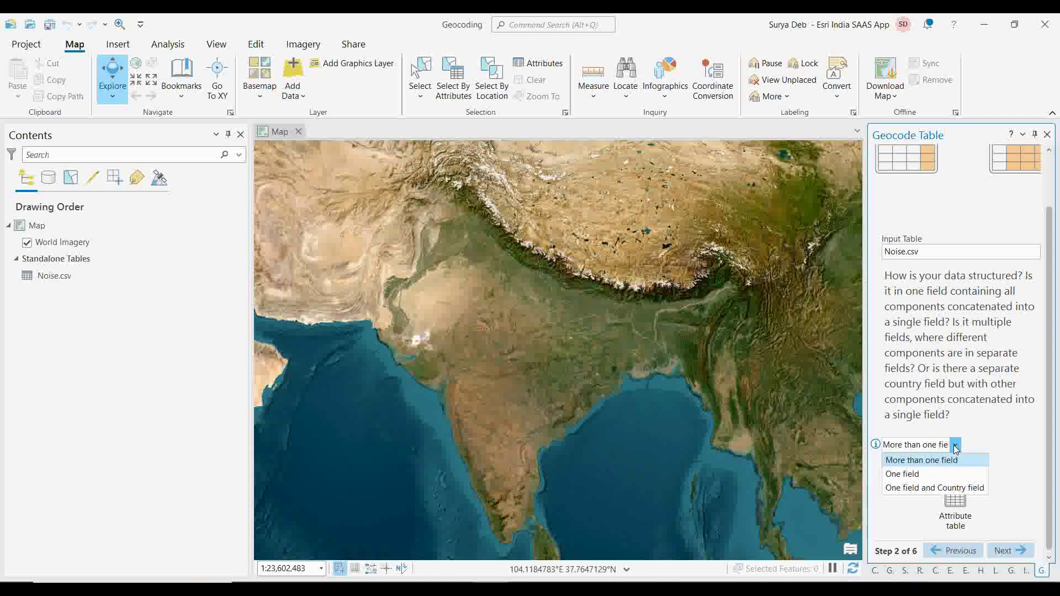
left_click(956, 446)
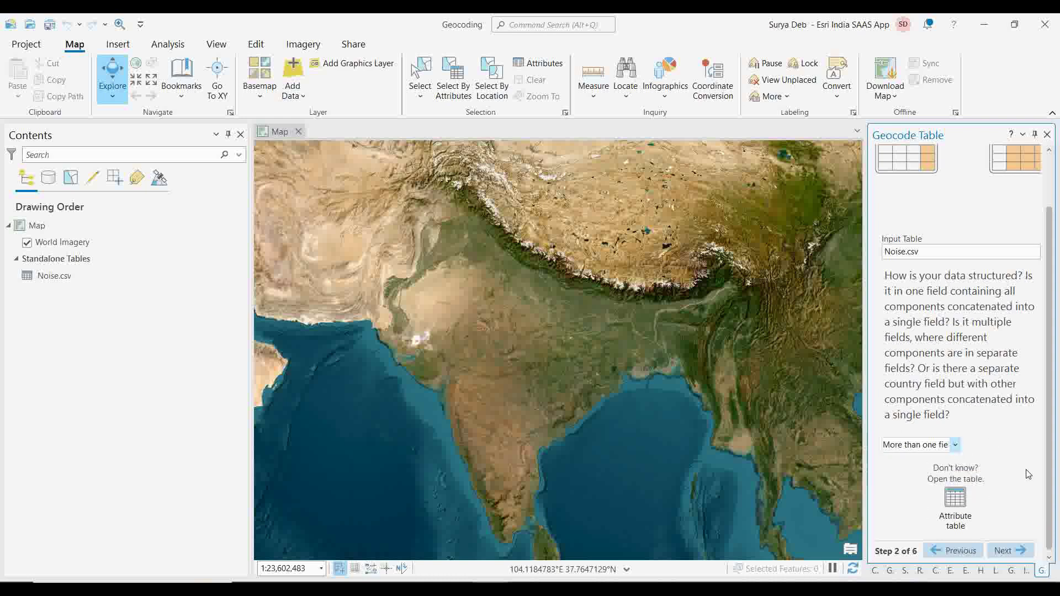
left_click(1026, 552)
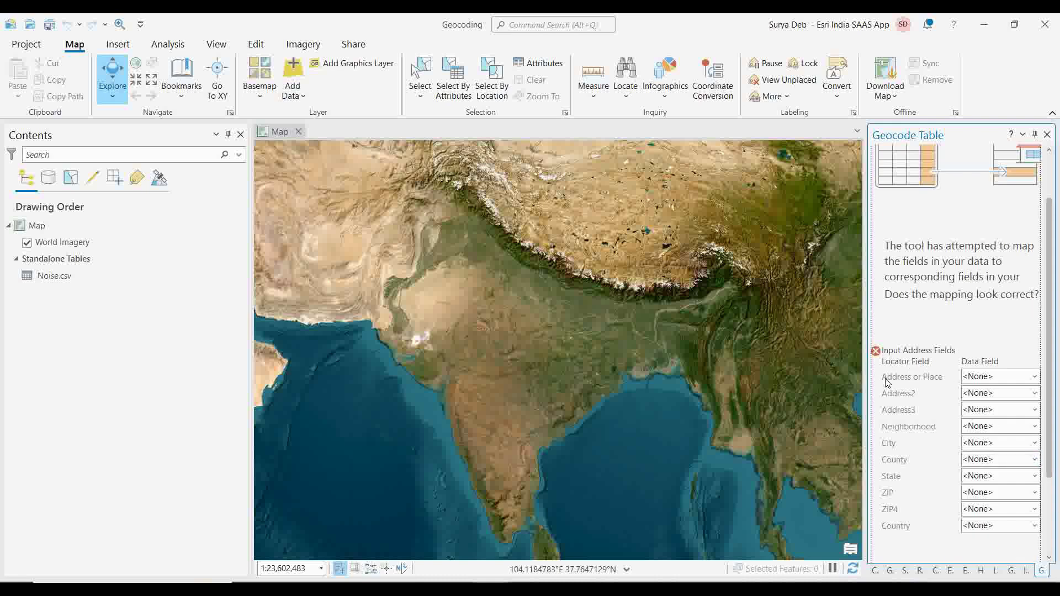
Map the Location field to Address or Place in the field mapping step
left_click(1035, 378)
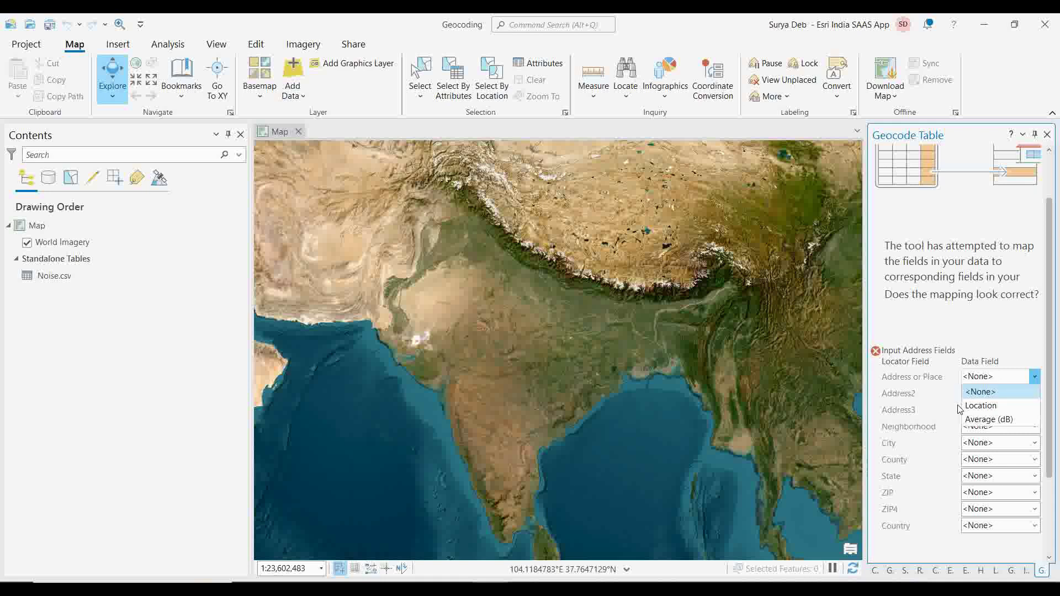
left_click(992, 409)
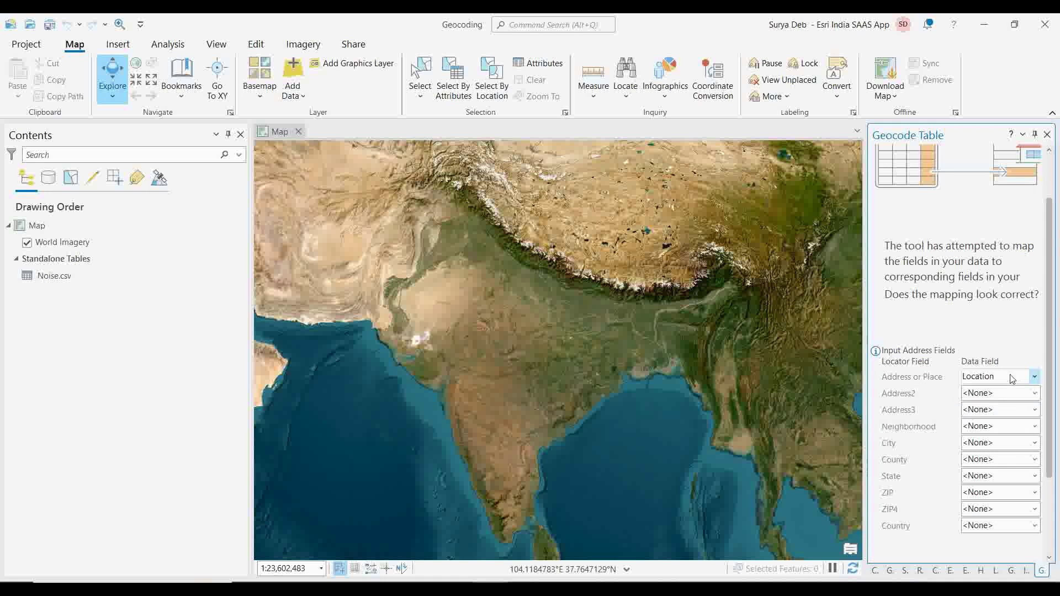
left_click_drag(1053, 458, 1057, 553)
left_click(1019, 552)
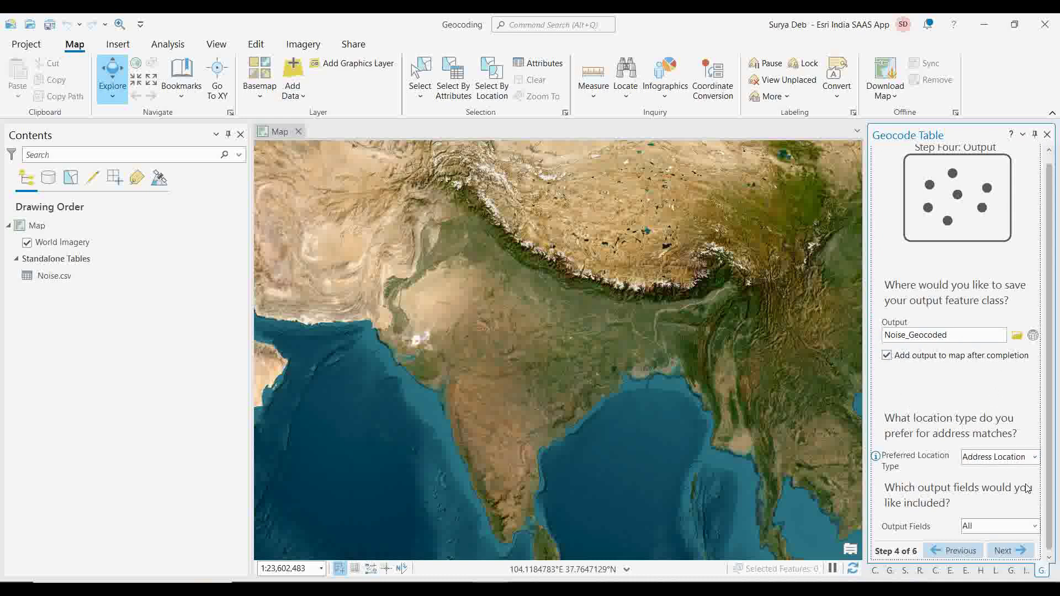
Keep the Noise_Geocoded output name and limit geocoding to India
left_click(1017, 552)
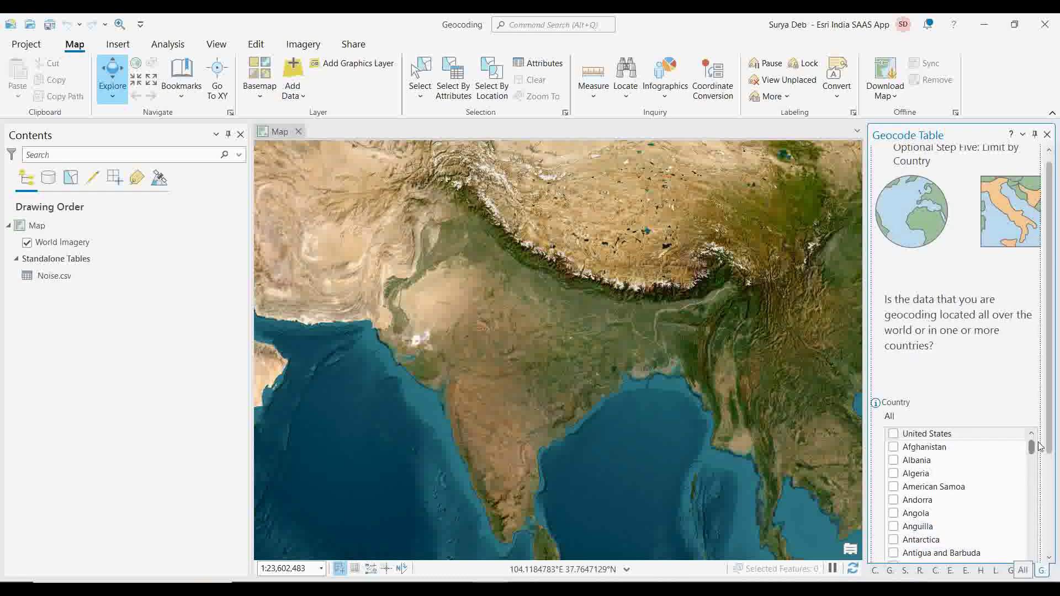
left_click_drag(1051, 425, 1051, 524)
scroll(949, 415, "down", 3)
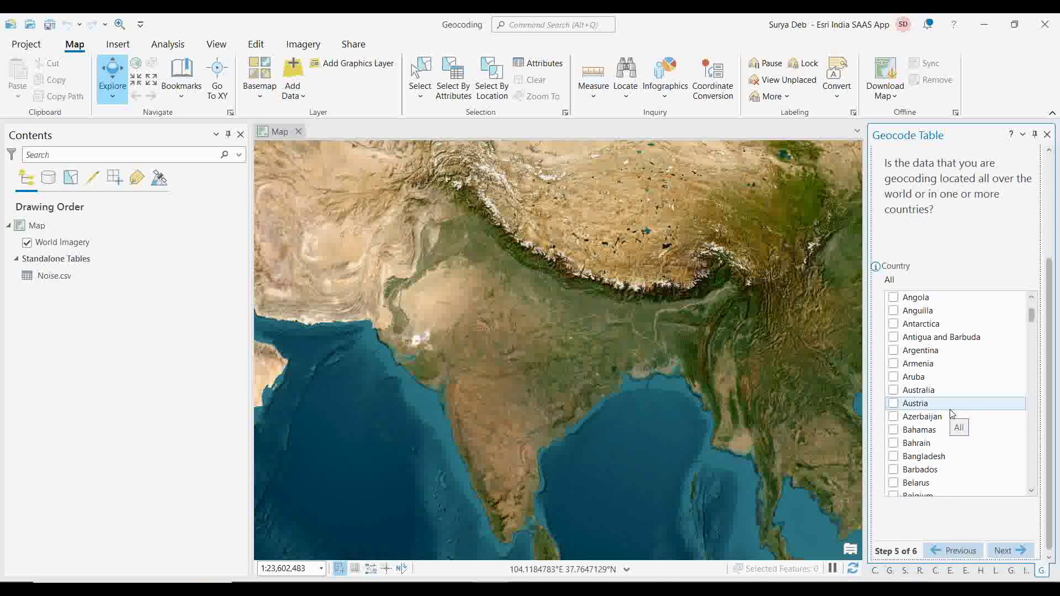
scroll(951, 413, "down", 10)
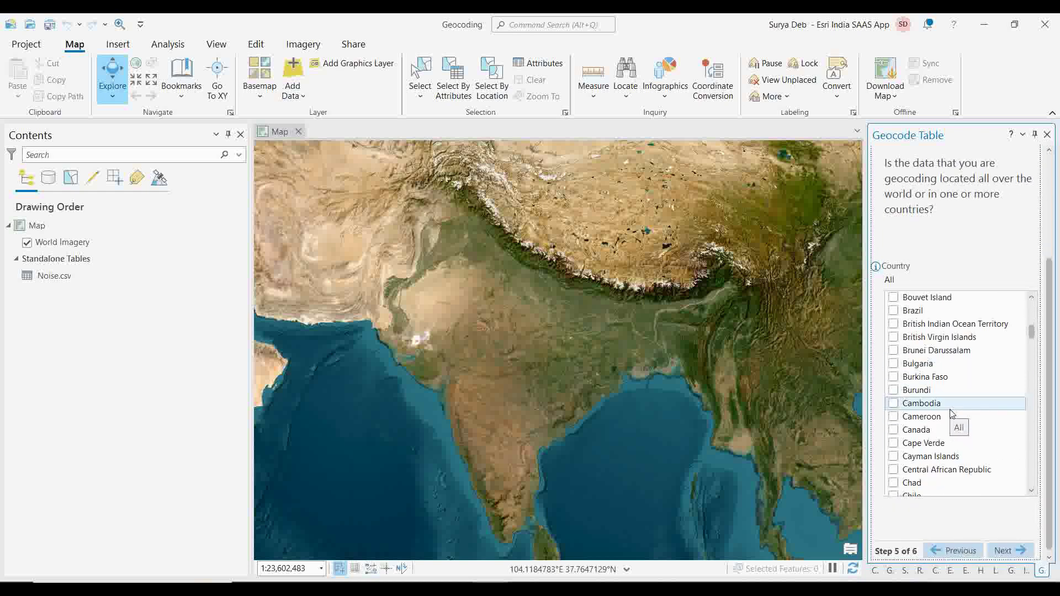
scroll(951, 413, "down", 14)
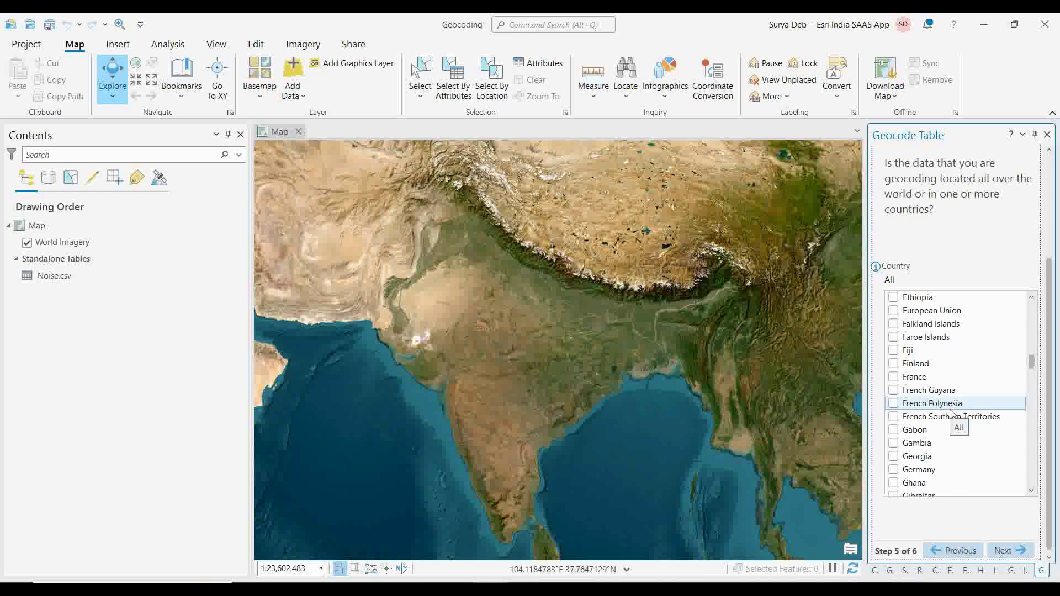
scroll(951, 413, "down", 4)
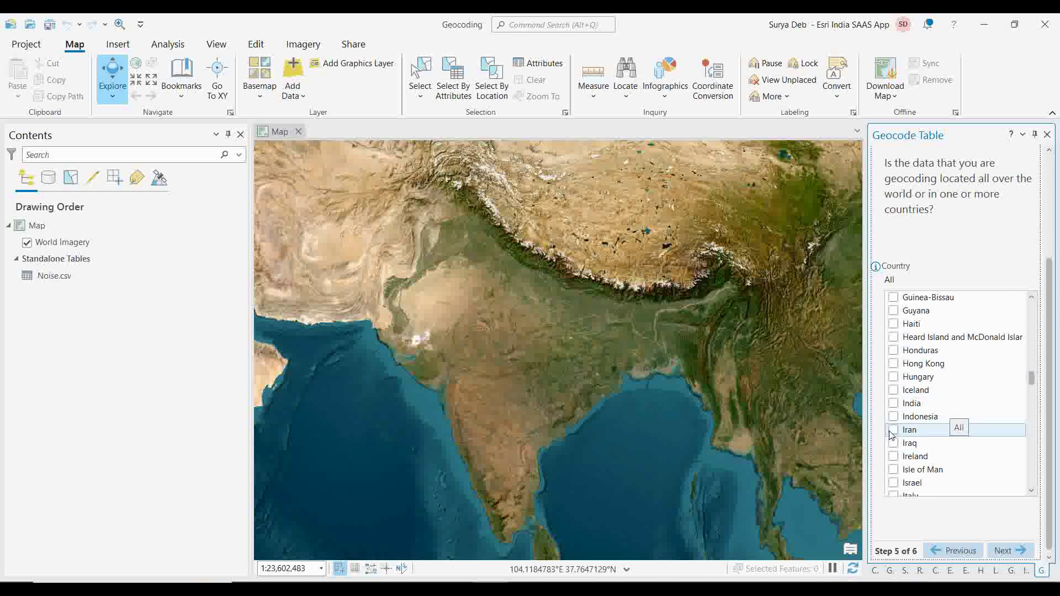
left_click(895, 406)
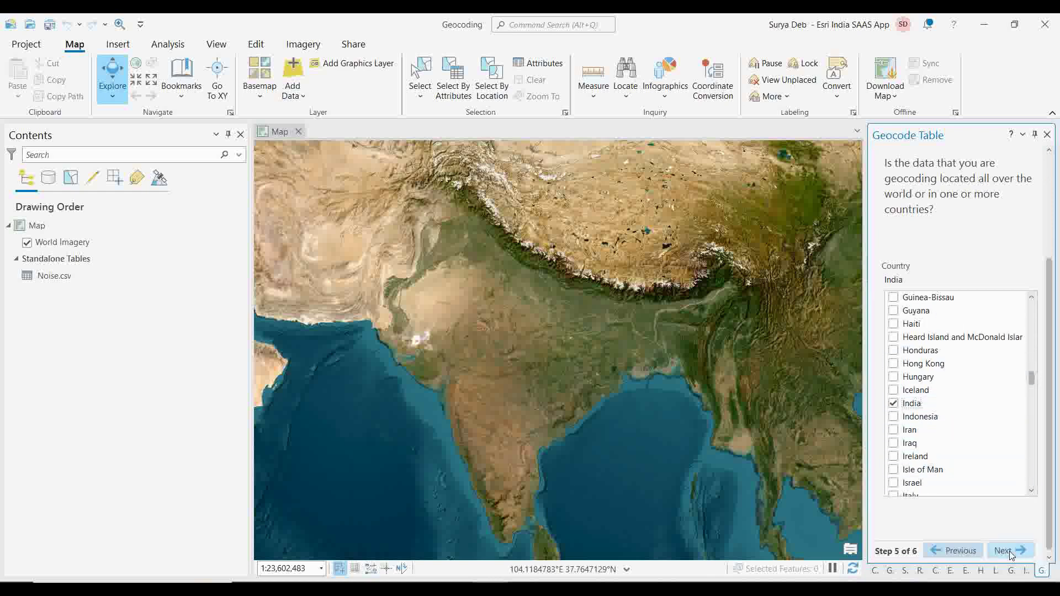
Limit match categories to Address and Populated Place in step 6, then finish the wizard
left_click(1012, 551)
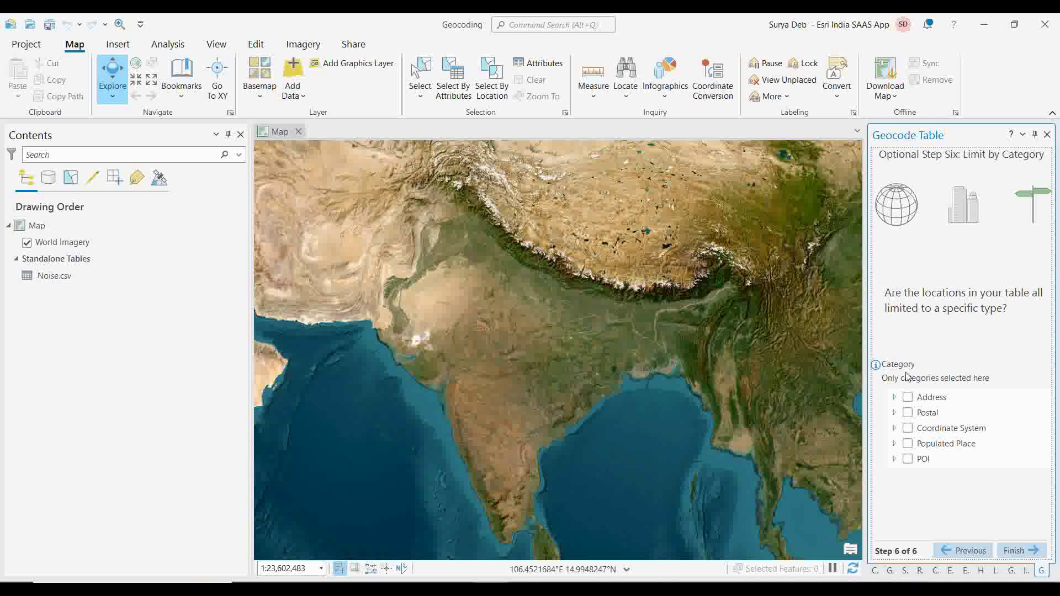
left_click(908, 446)
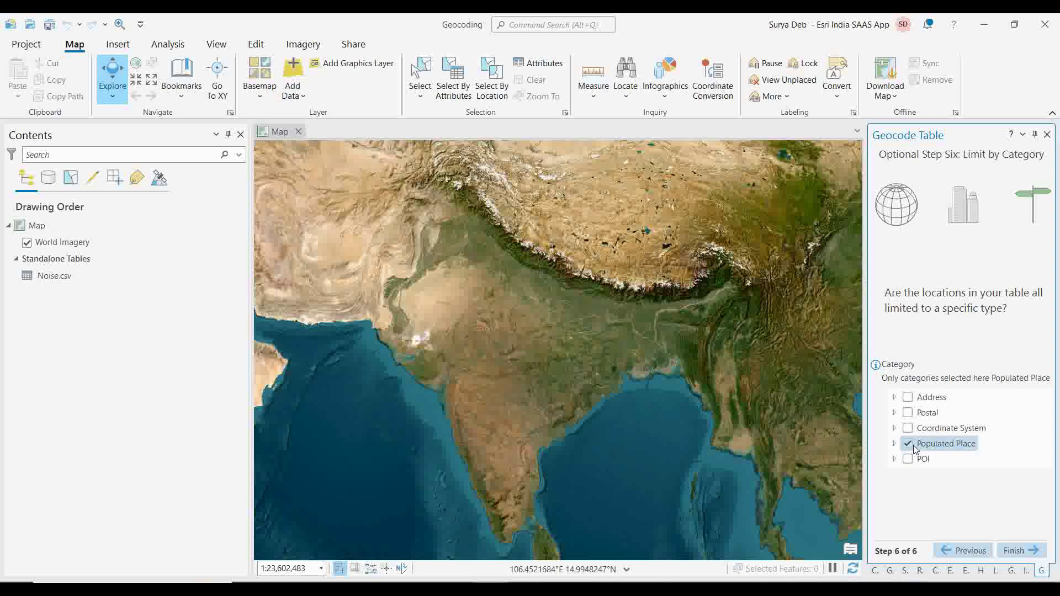
left_click(908, 445)
left_click(908, 398)
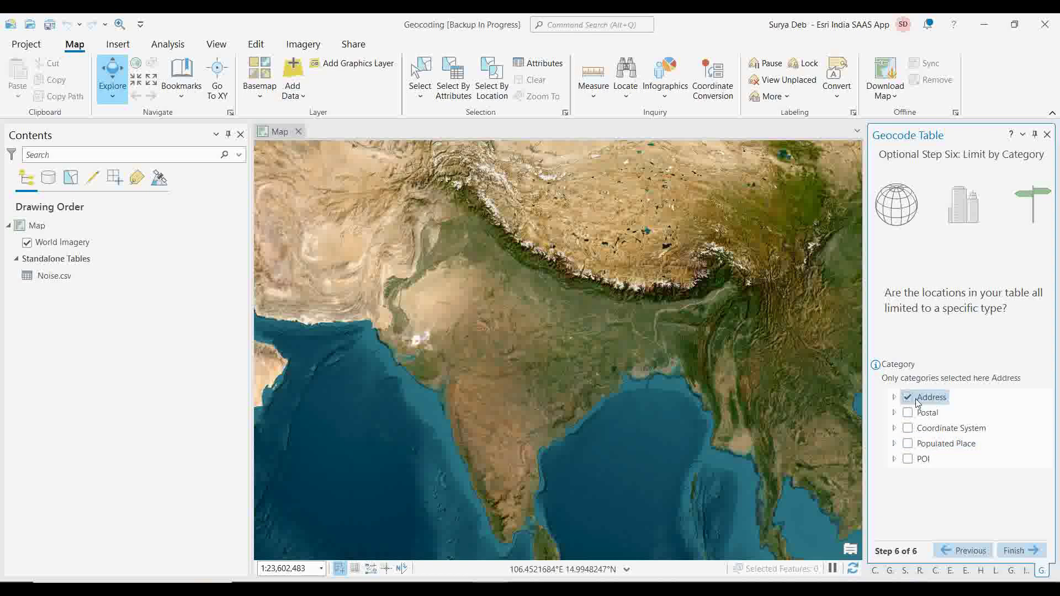
key("space")
left_click(909, 414)
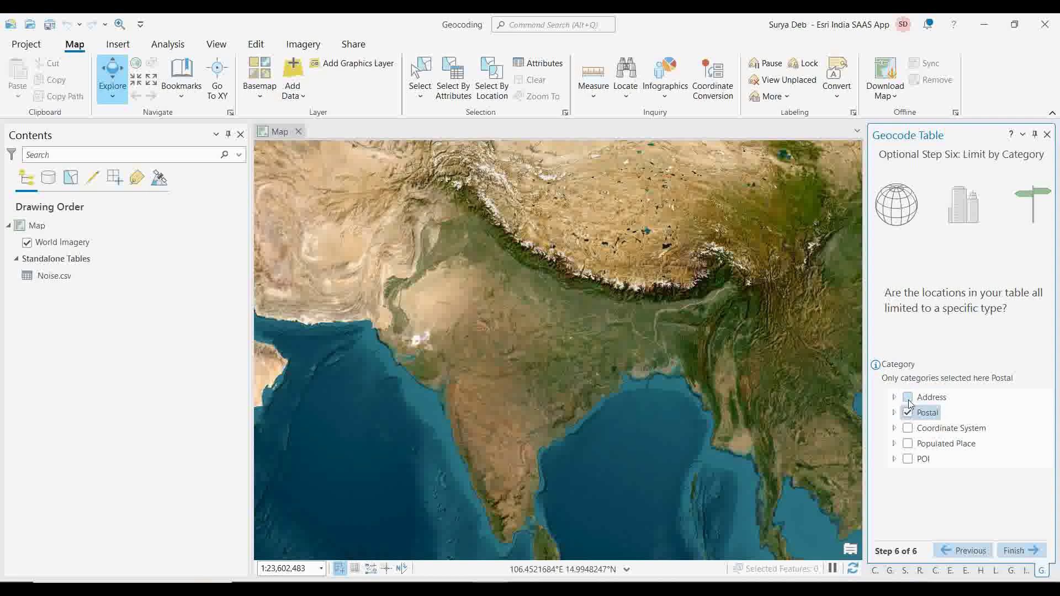
left_click(908, 397)
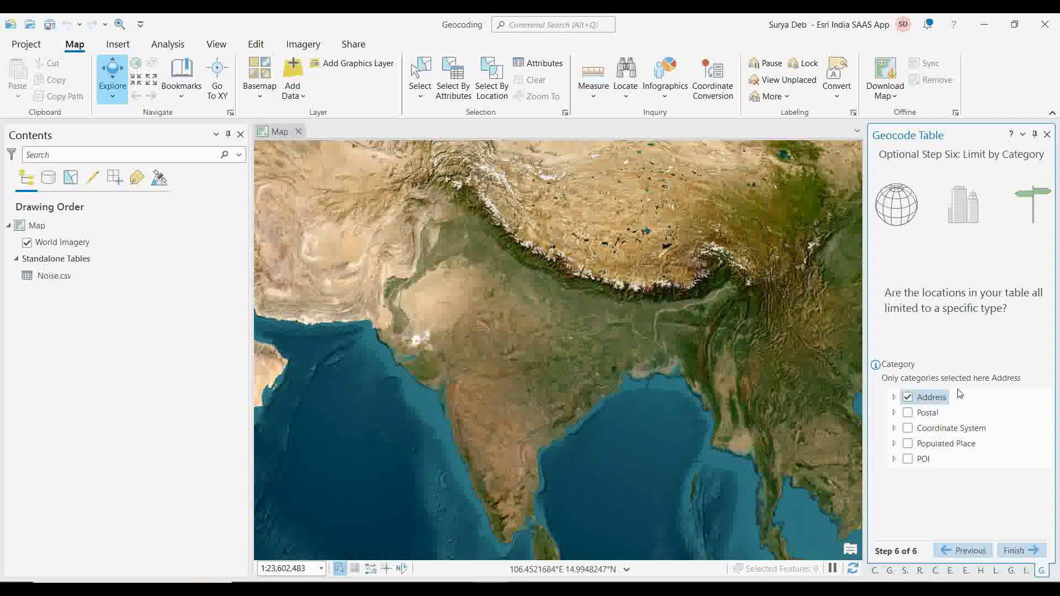
left_click(910, 400)
left_click(909, 445)
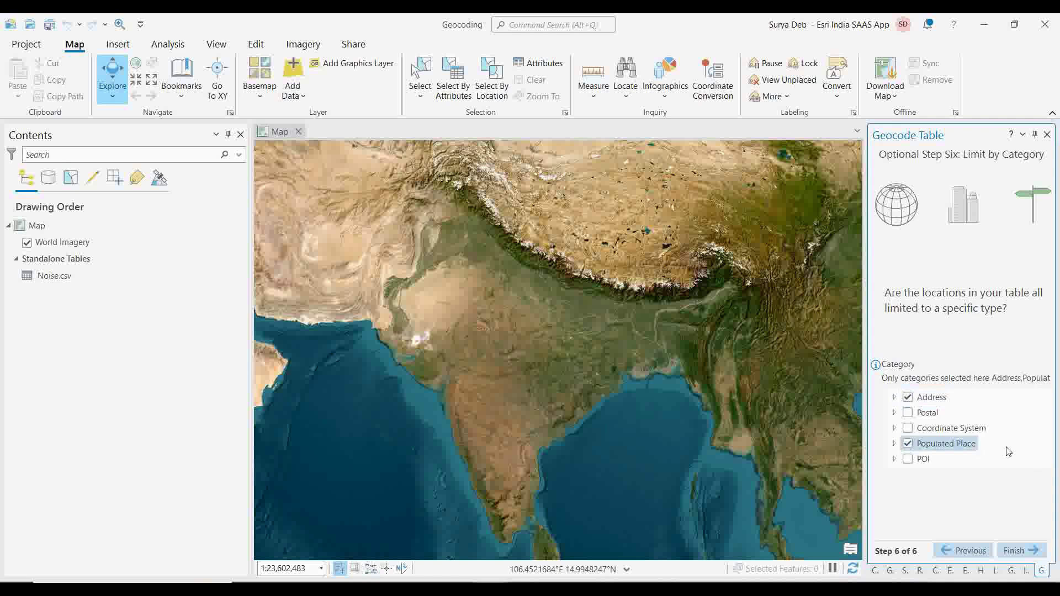
left_click(1031, 550)
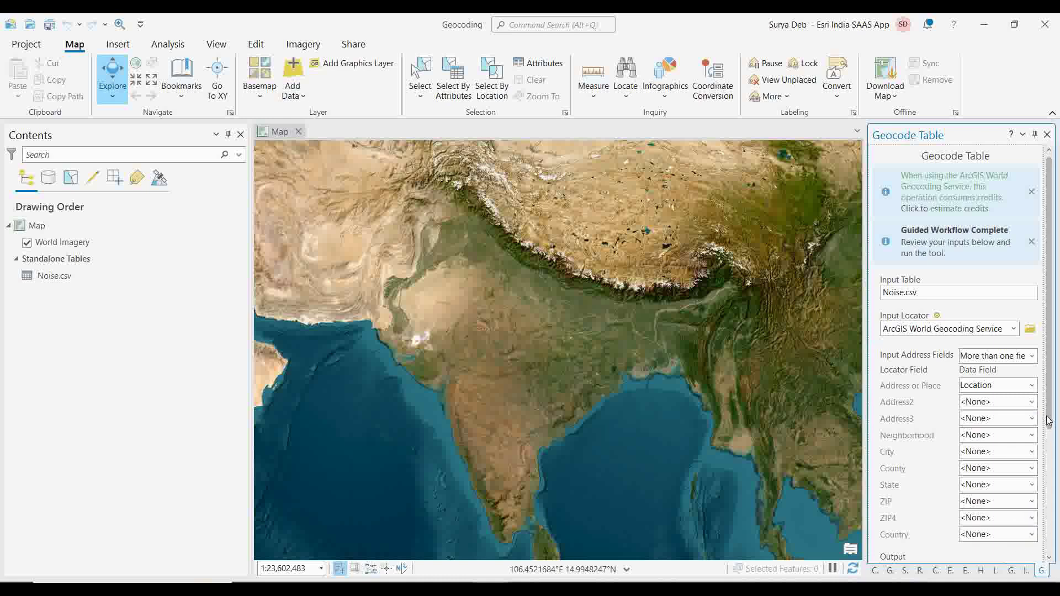
Run Geocode Table to create Noise_Geocoded, with 17 tied and 1 unmatched
scroll(1048, 497, "down", 3)
scroll(1050, 533, "down", 1)
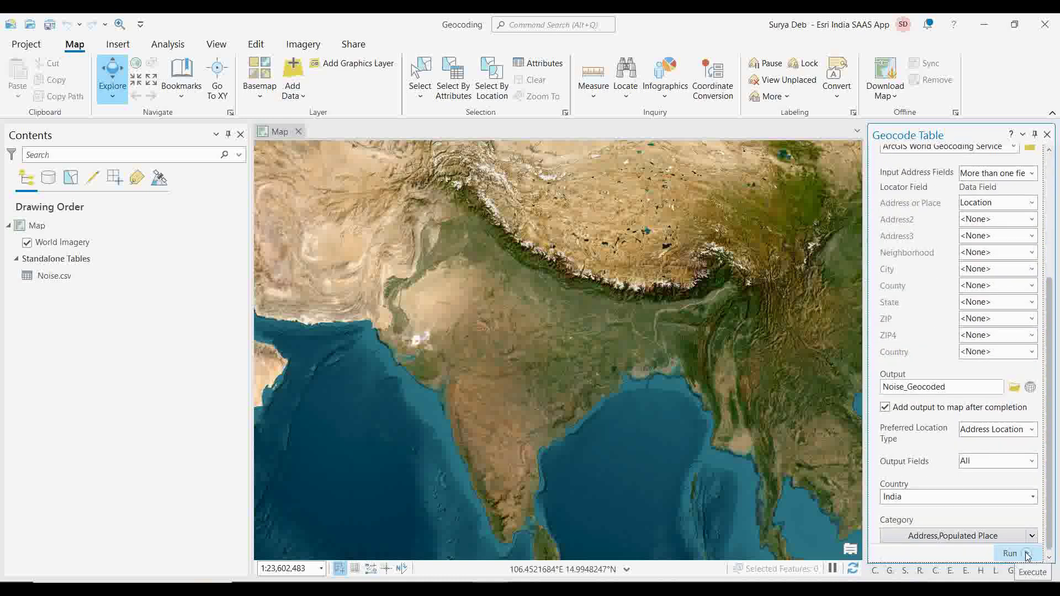
left_click(1028, 554)
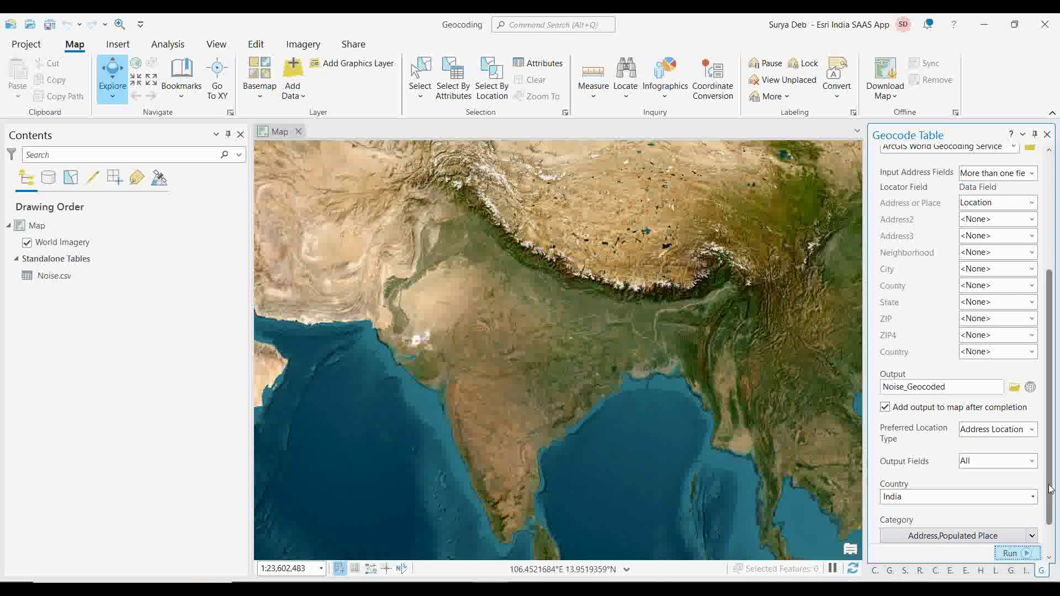
scroll(1051, 543, "down", 1)
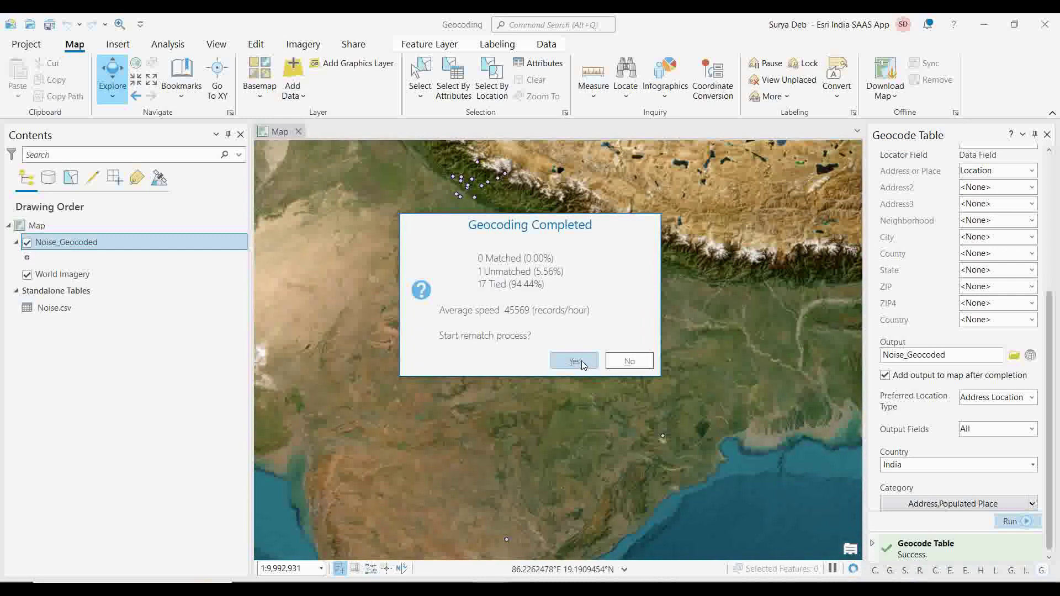
Start rematching the addresses, close the attribute table, and zoom to the Noise_Geocoded layer
left_click(582, 362)
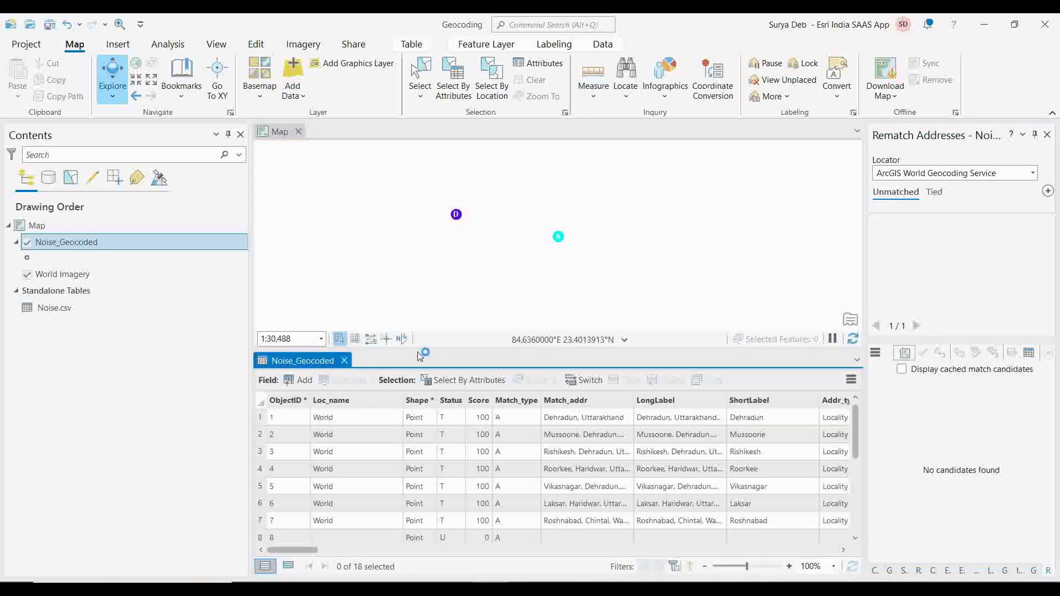
left_click(345, 361)
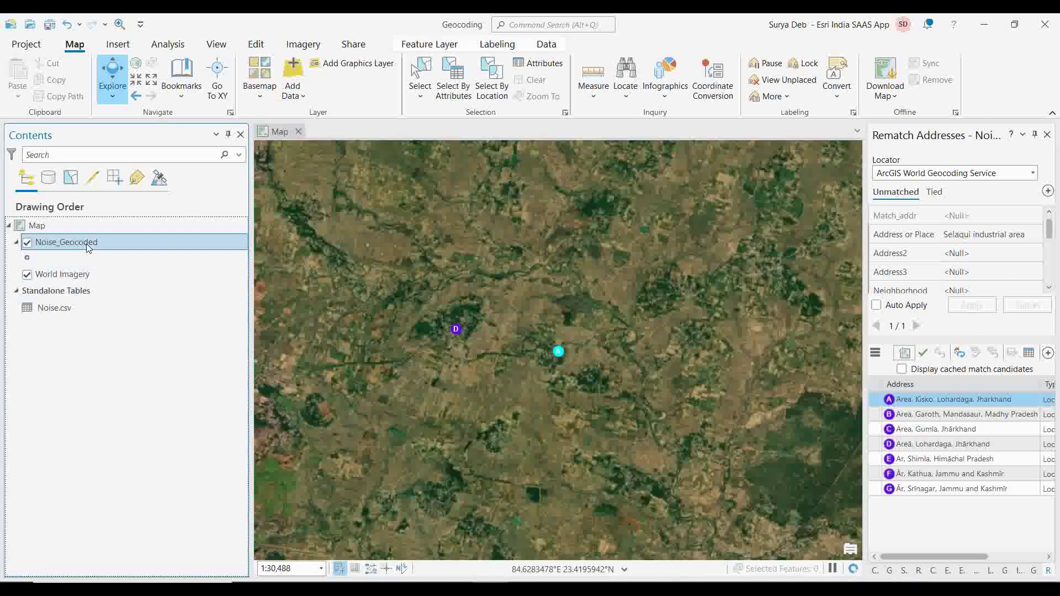
right_click(87, 248)
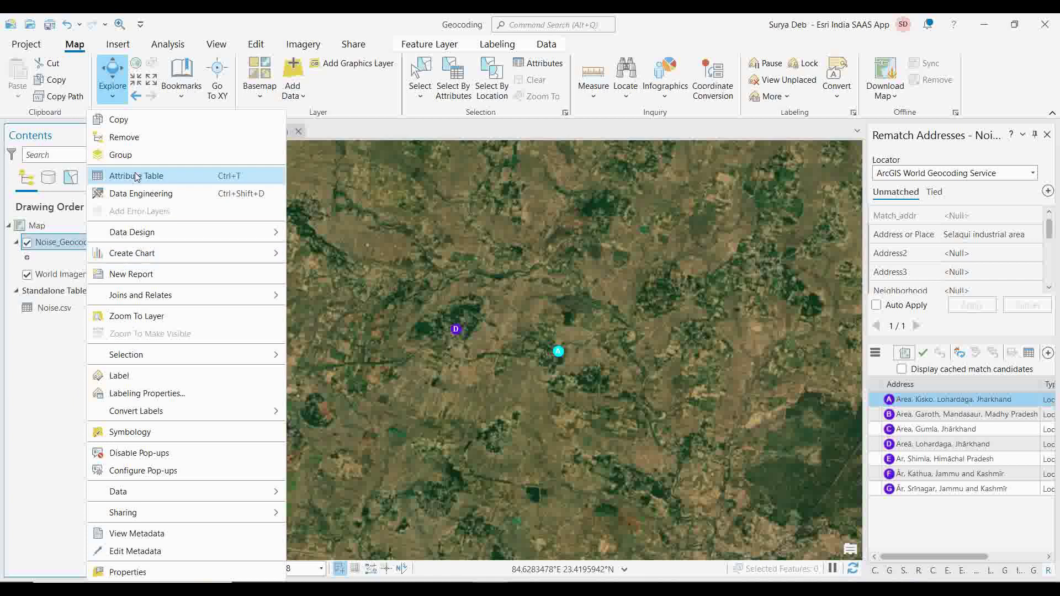
left_click(138, 317)
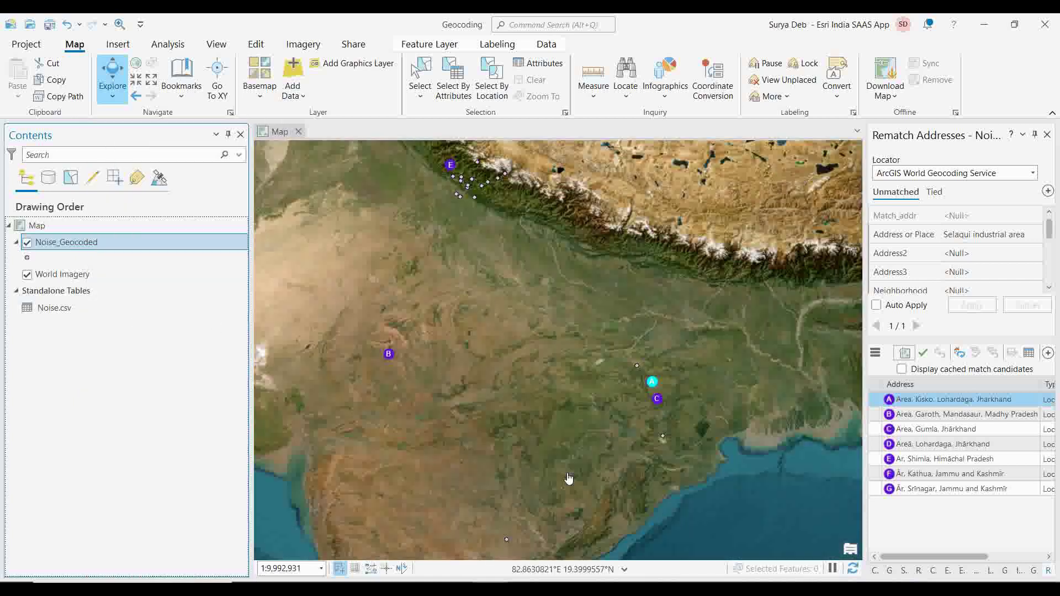
right_click(81, 246)
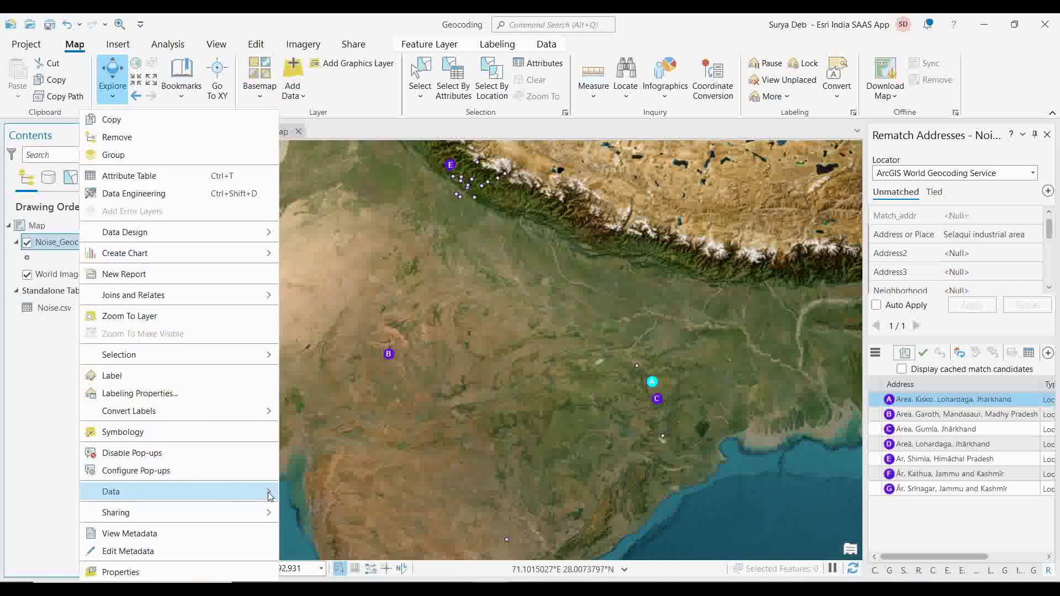
Export Noise_Geocoded features, saving to E: > Tech support Training 2023 > test > noise
mouse_move(271, 496)
left_click(316, 499)
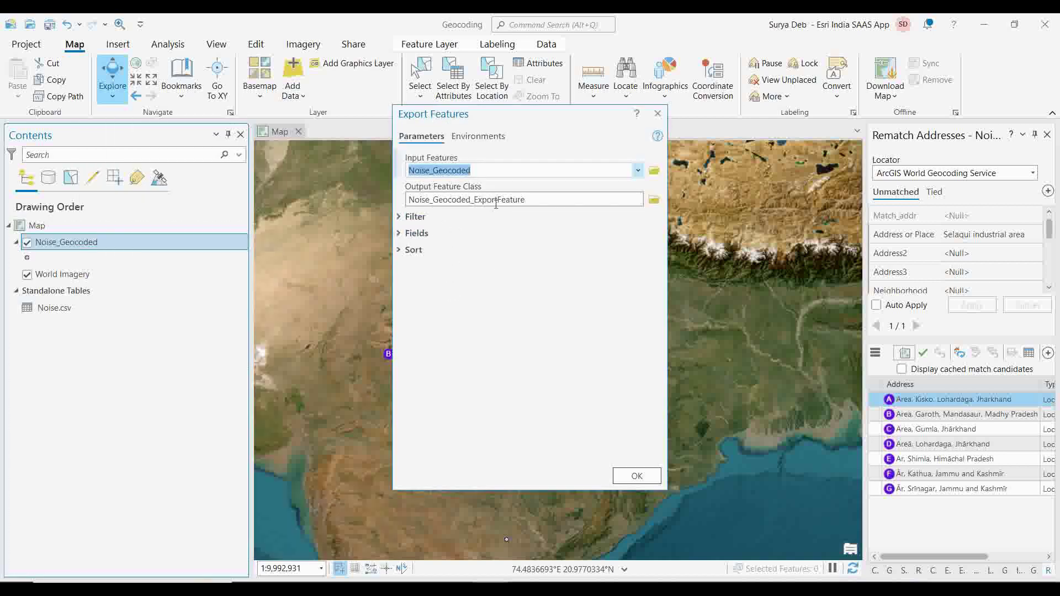
left_click(654, 201)
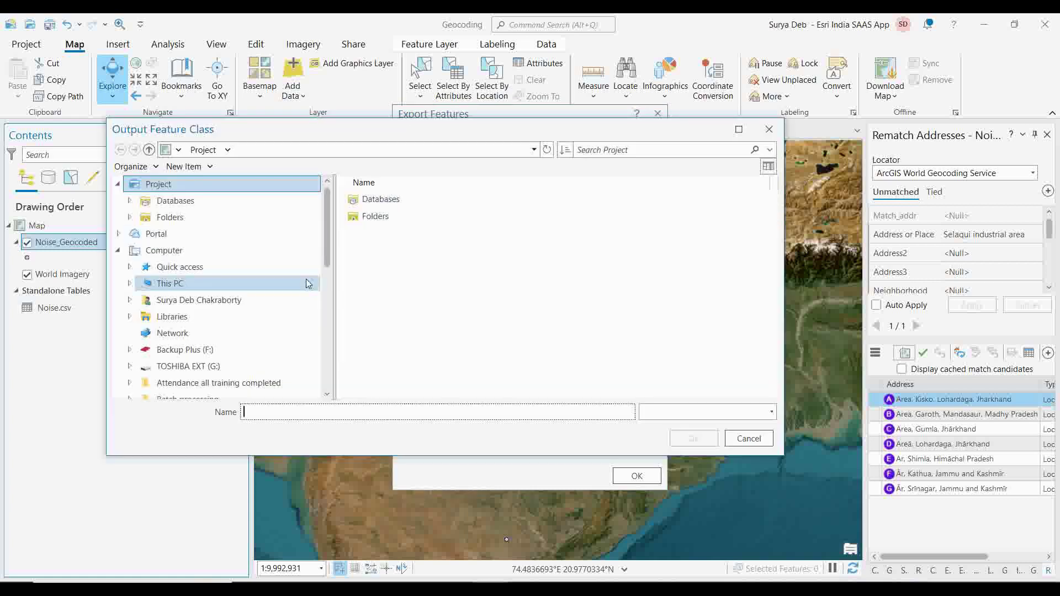
double_click(357, 215)
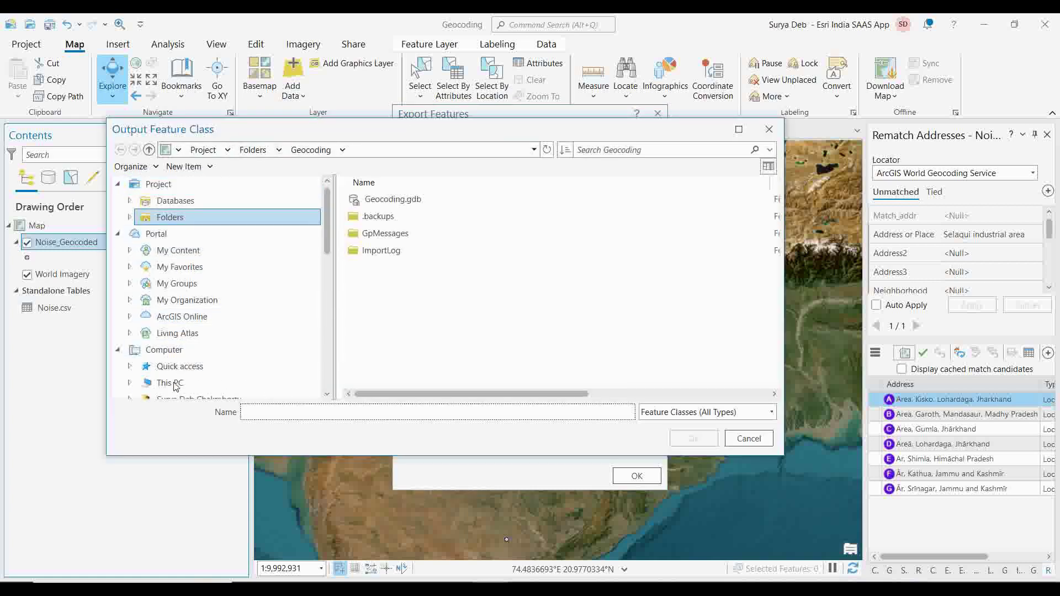
left_click(175, 389)
left_click(399, 341)
double_click(399, 337)
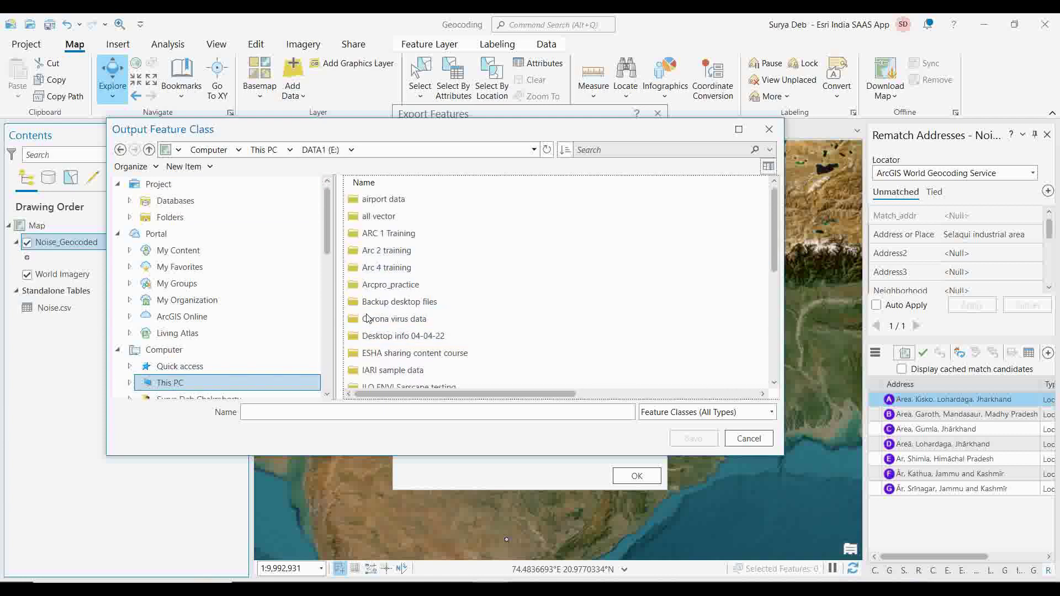
scroll(409, 320, "down", 2)
scroll(415, 326, "down", 2)
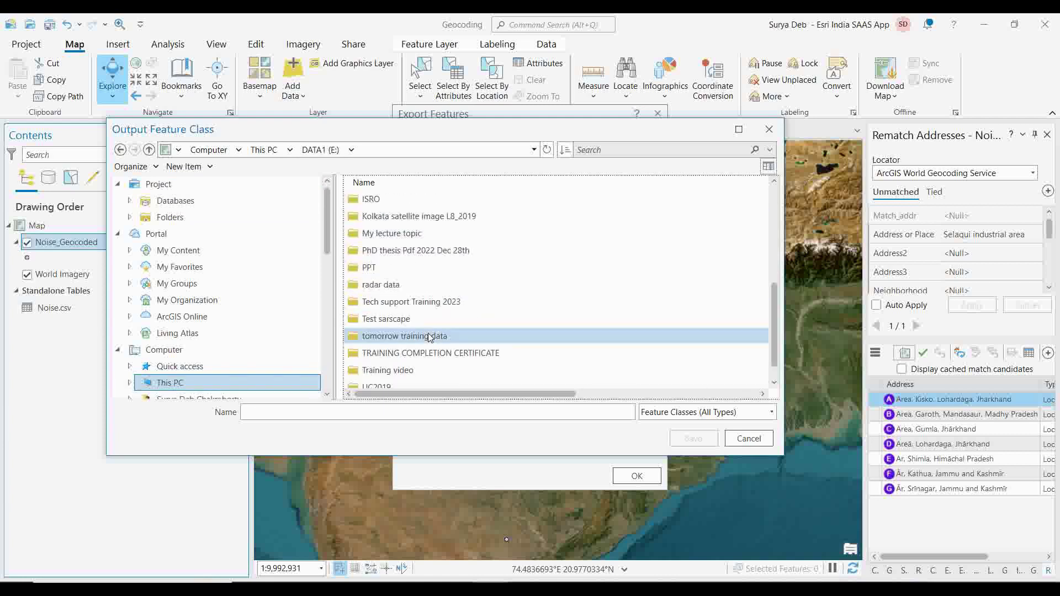
double_click(419, 302)
left_click(366, 235)
double_click(367, 235)
double_click(369, 252)
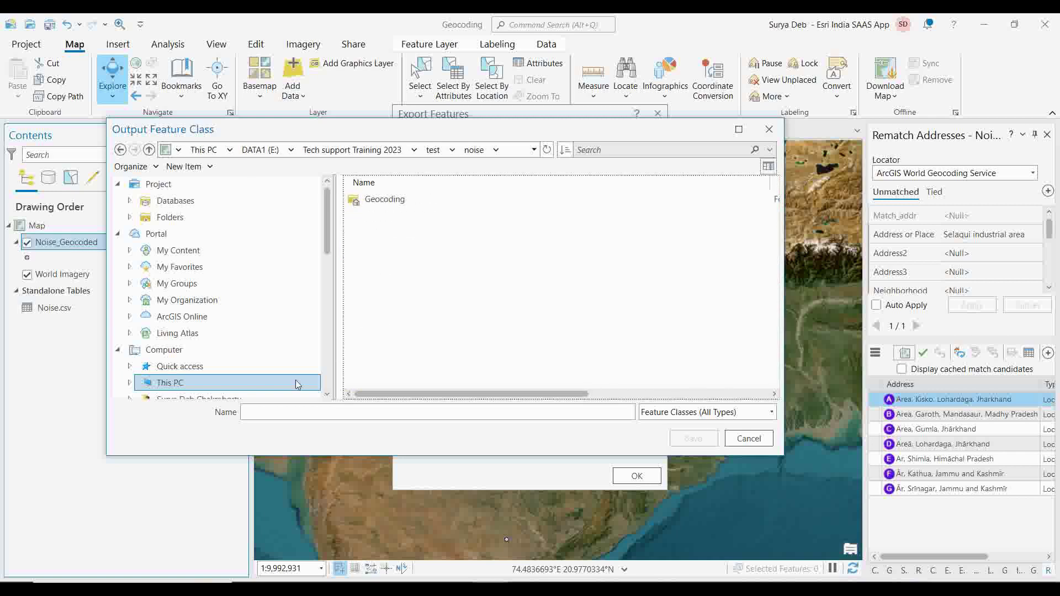
Name the output feature class Final_nioce_utterkhand and run the export
left_click(254, 411)
type("Final_nioce_utterkhand")
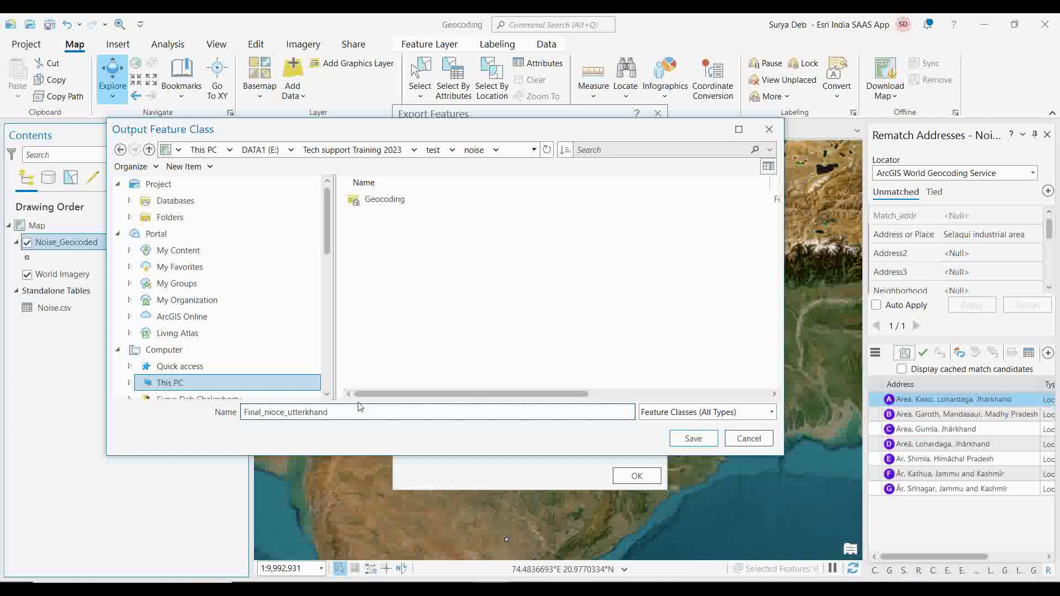
left_click(688, 437)
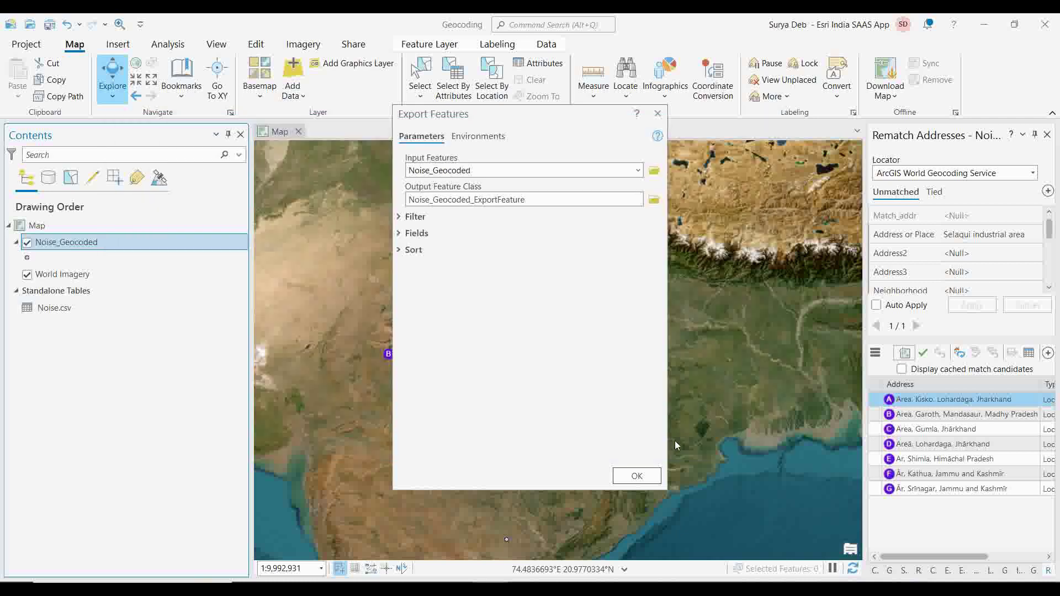
left_click(636, 476)
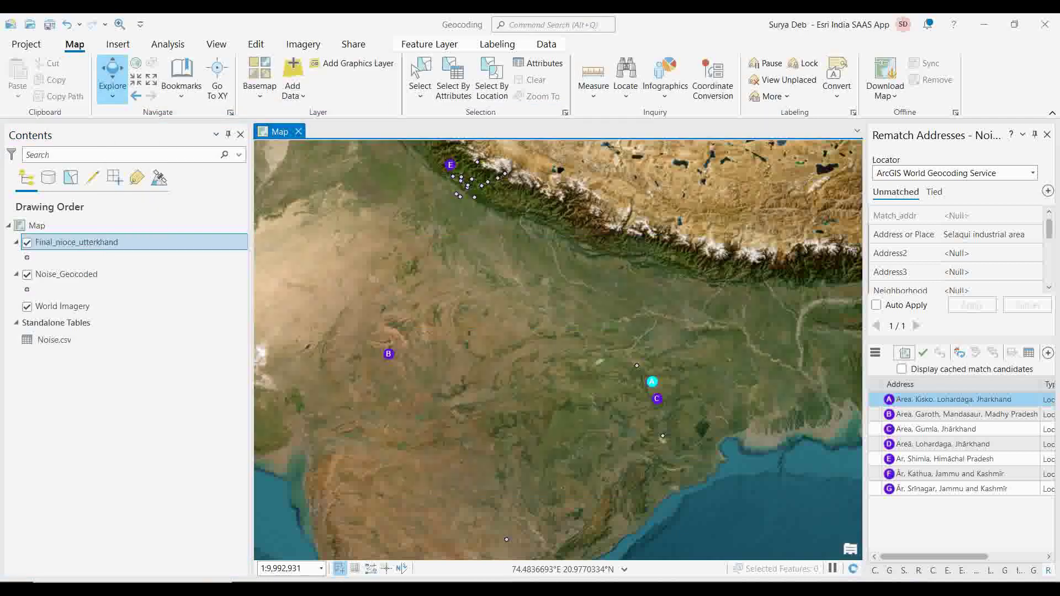
Launch the video editor, dismiss its already-running error, and hide the Noise_Geocoded layer
key("super")
type("vs")
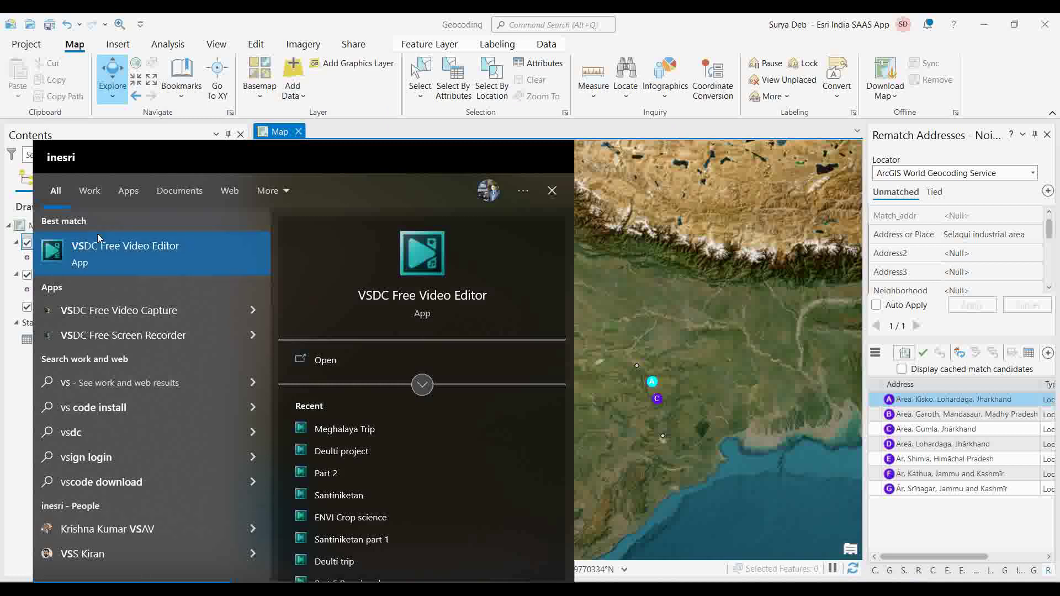
left_click(144, 269)
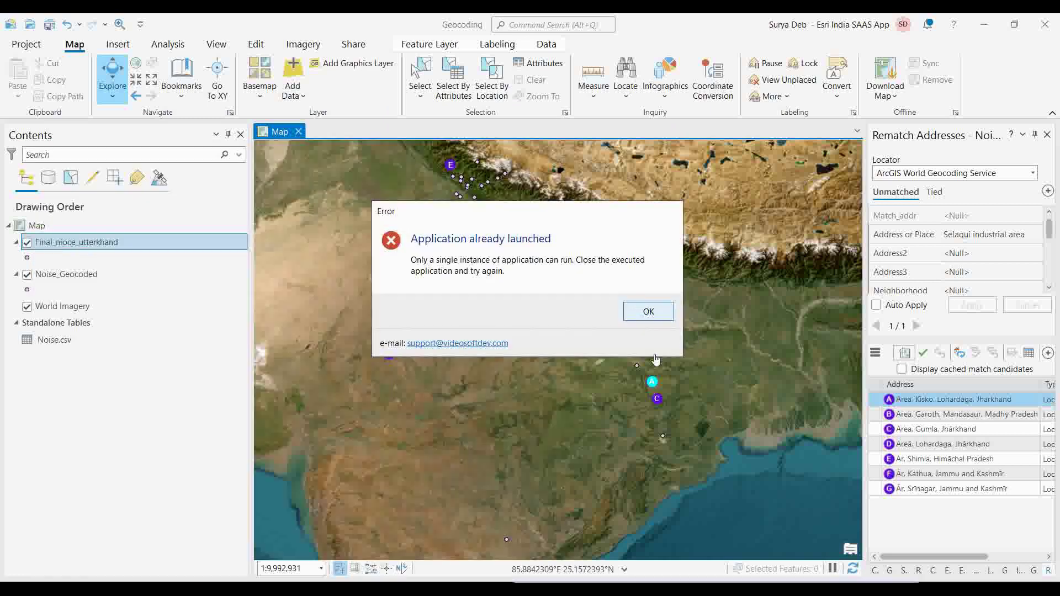
left_click(648, 312)
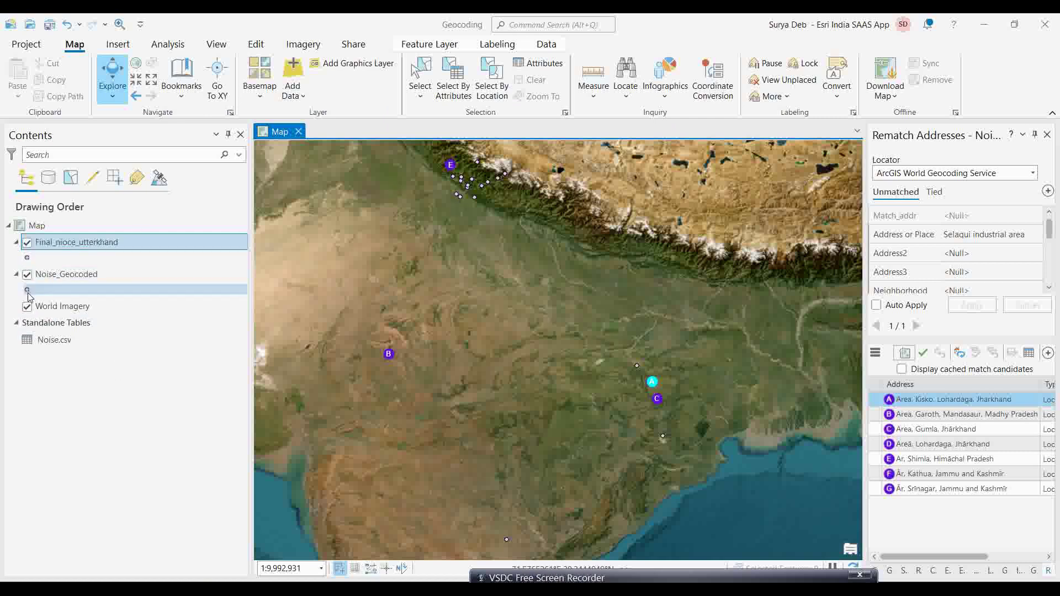
left_click(27, 274)
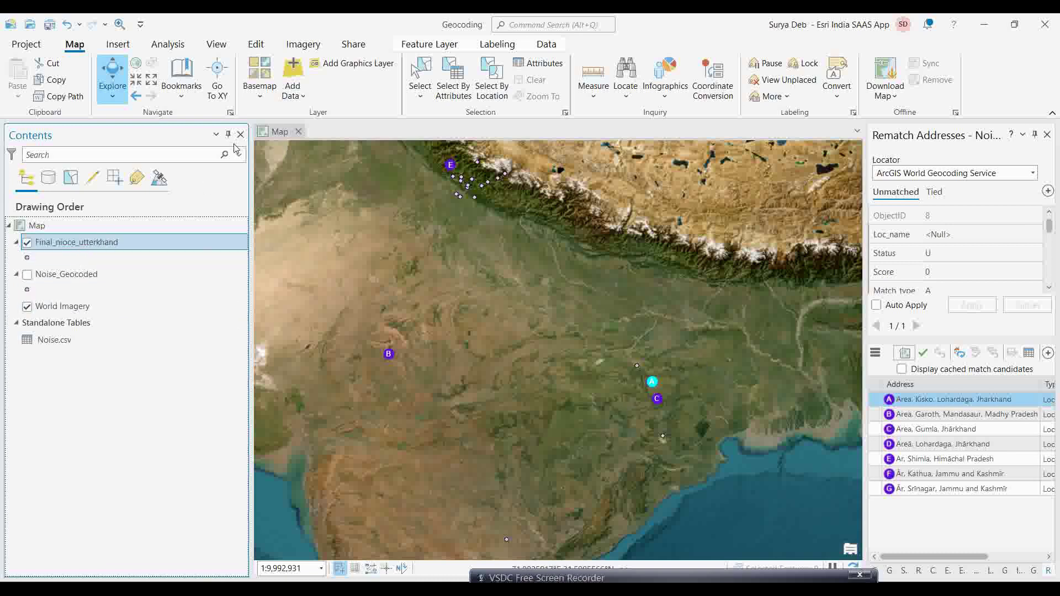
Delete the two stray points in central India and save the edits
left_click(420, 77)
left_click_drag(620, 358, 714, 469)
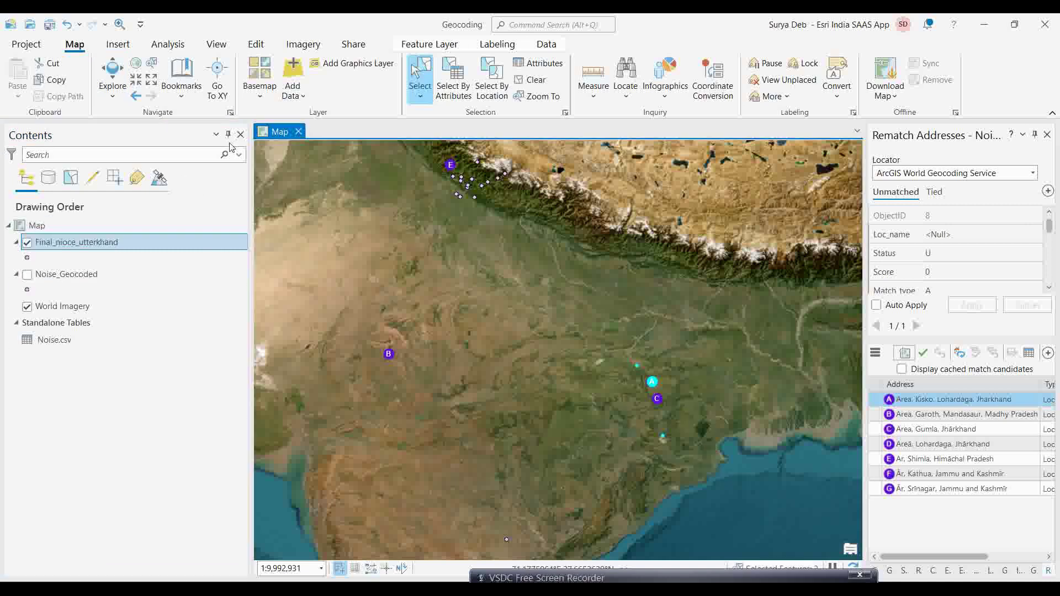
key("Delete")
left_click(569, 338)
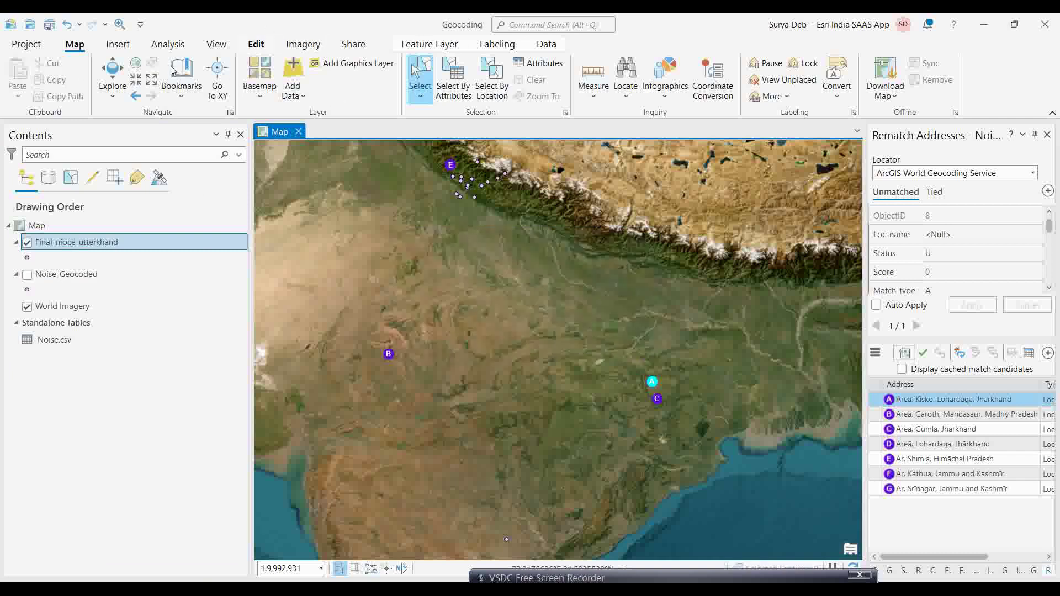
left_click(256, 44)
left_click(110, 80)
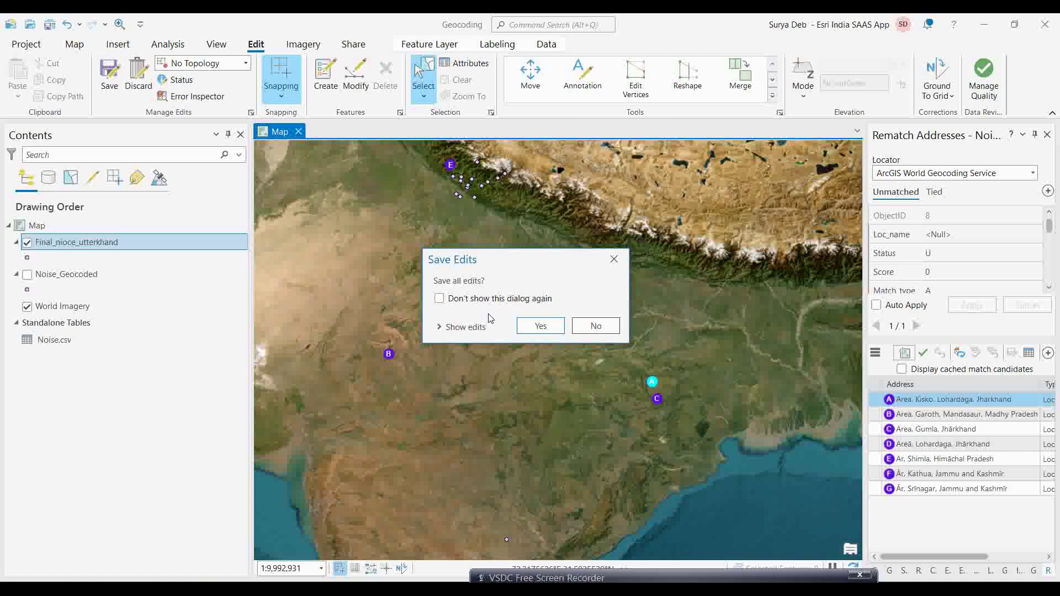
left_click(541, 325)
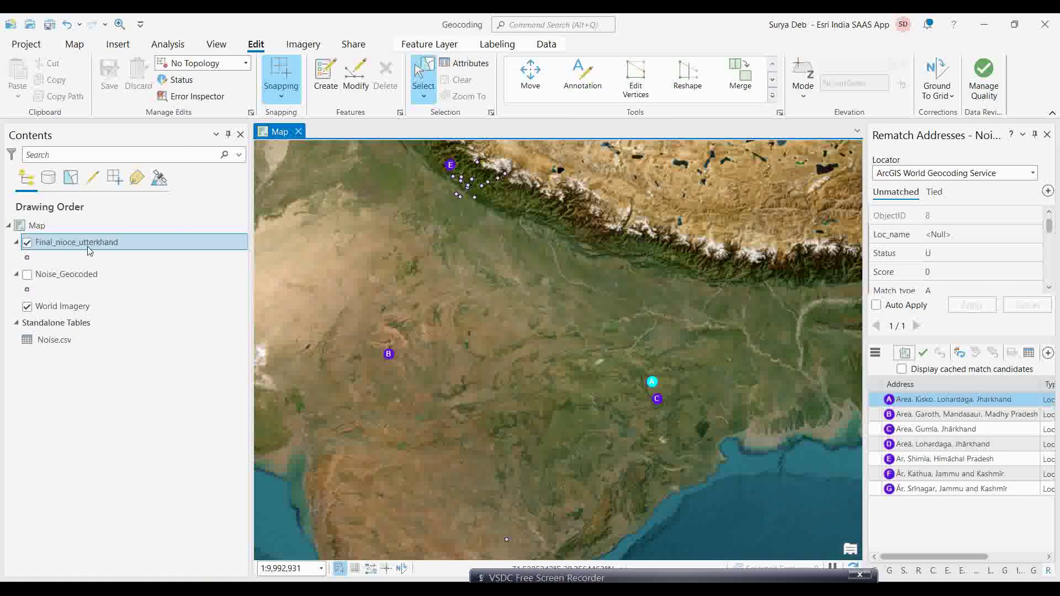
Zoom the map in to the Final_nioce_utterkhand layer's extent
right_click(105, 245)
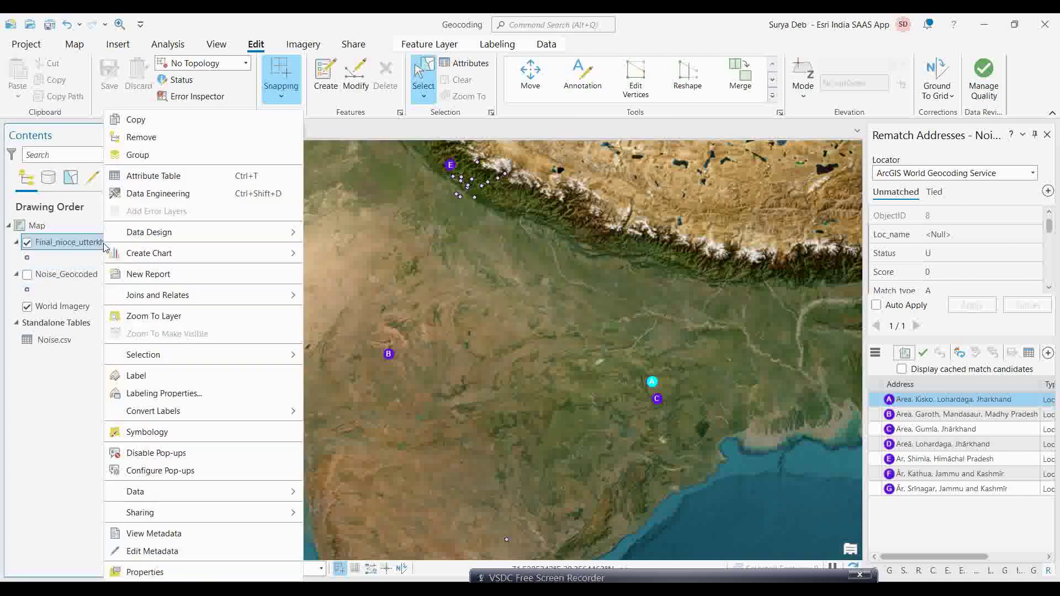
left_click(155, 317)
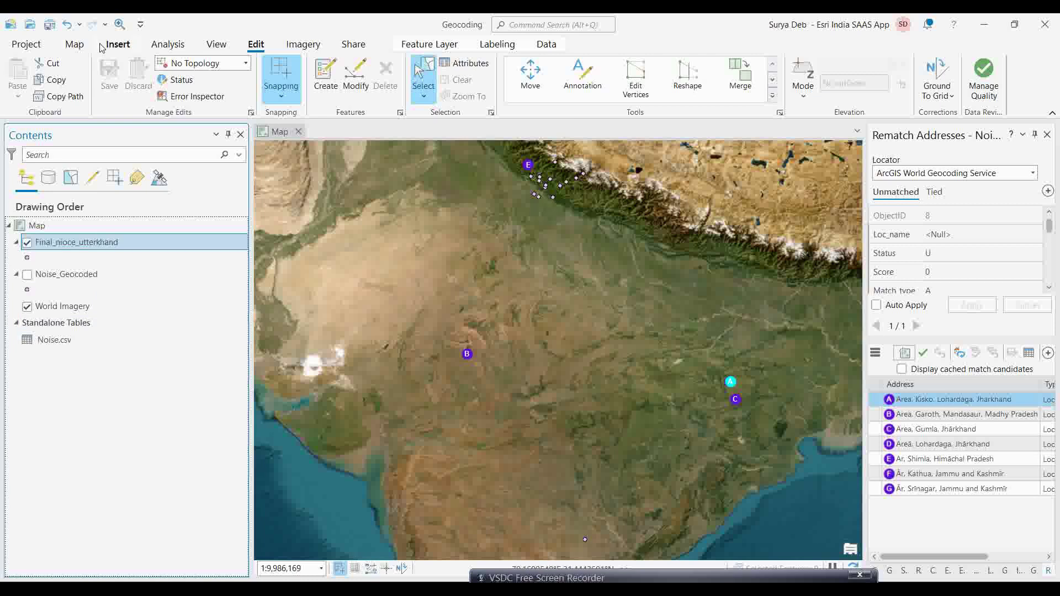
left_click(74, 44)
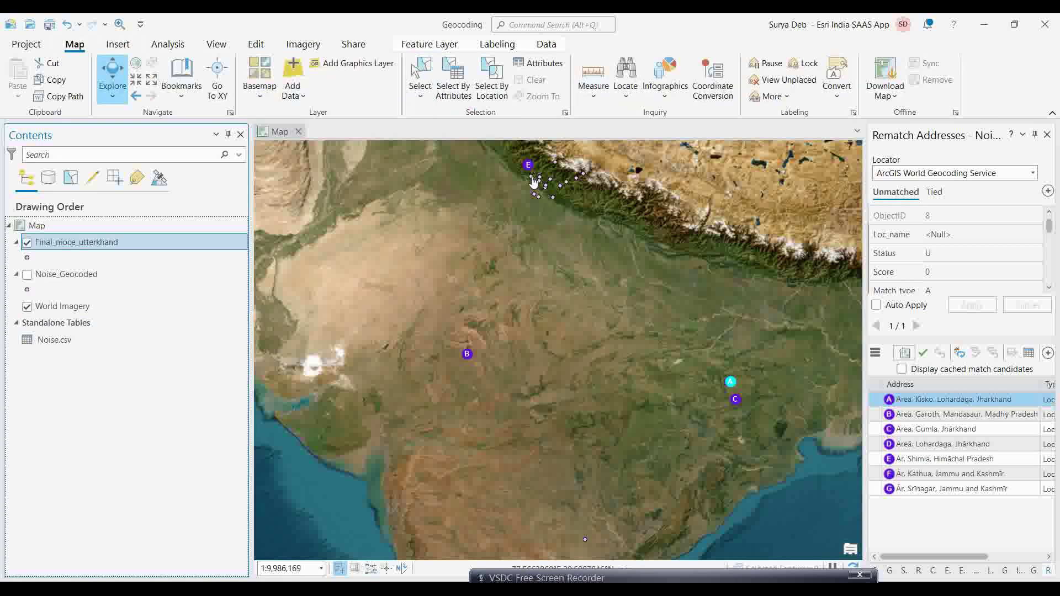
scroll(552, 194, "up", 5)
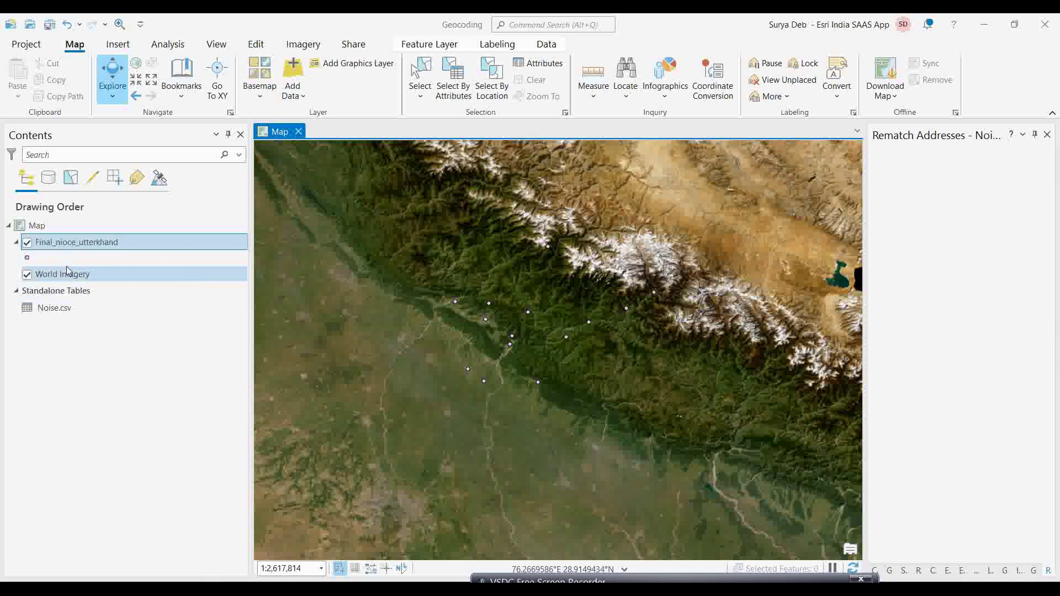
right_click(91, 246)
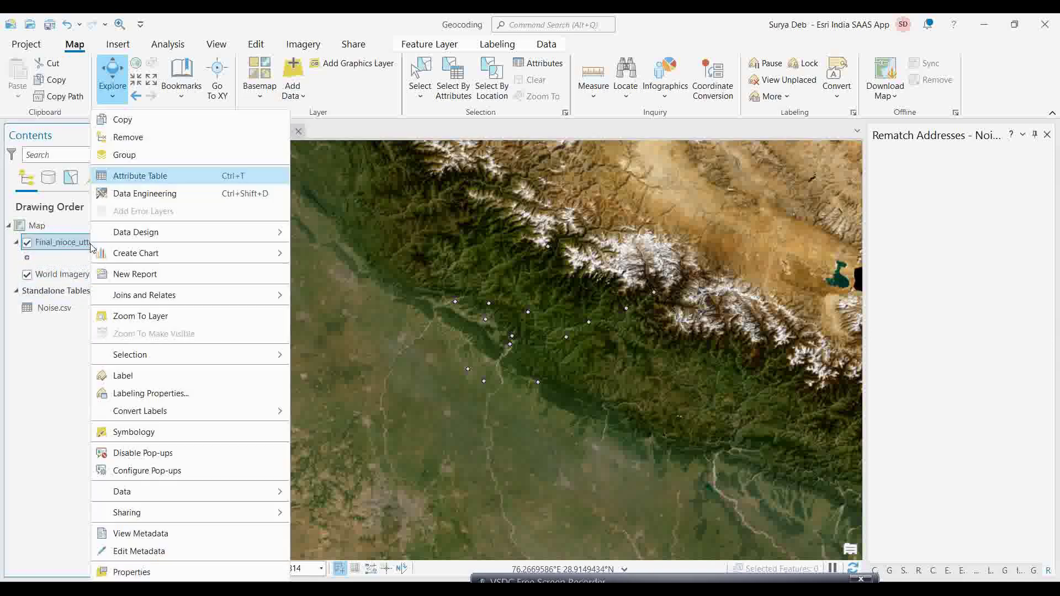
left_click(125, 175)
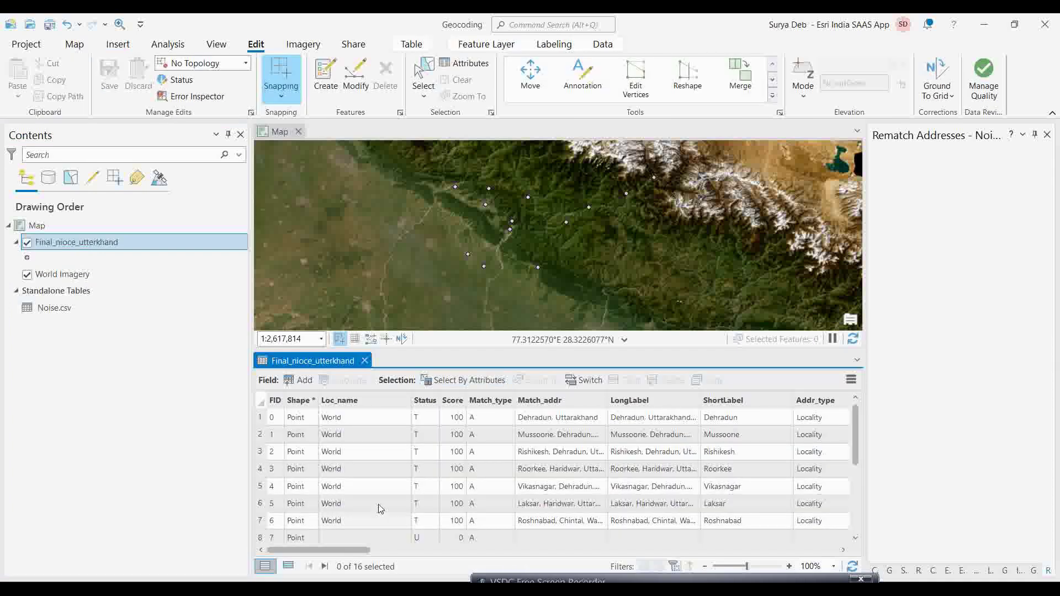
left_click_drag(355, 551, 821, 574)
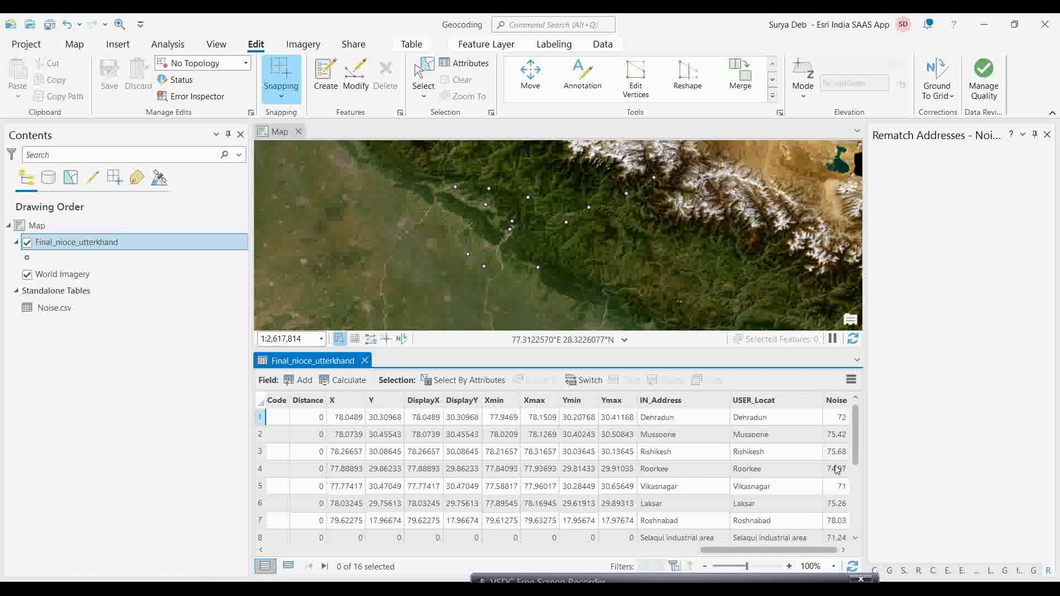
left_click(365, 361)
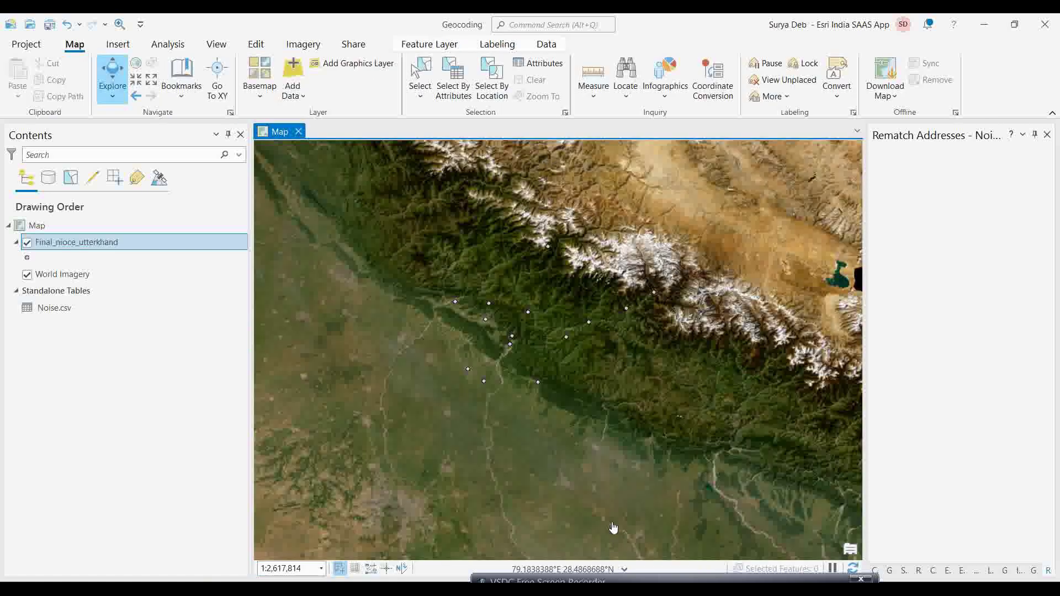
Open the Add Data options to review them, then close them
left_click(293, 94)
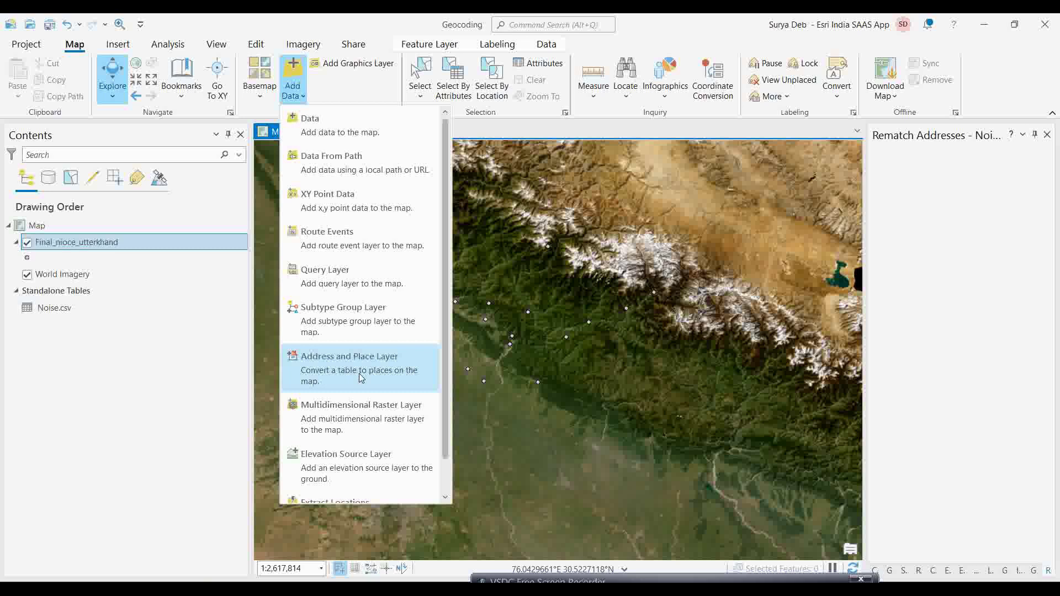
left_click(532, 581)
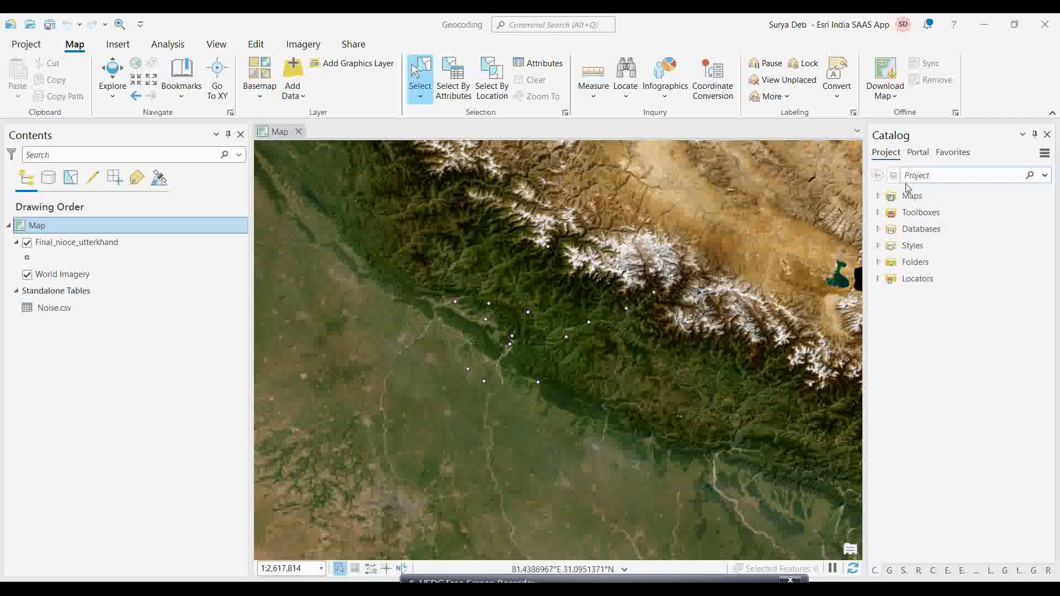
Search Living Atlas for India layers and scroll through the results
left_click(919, 153)
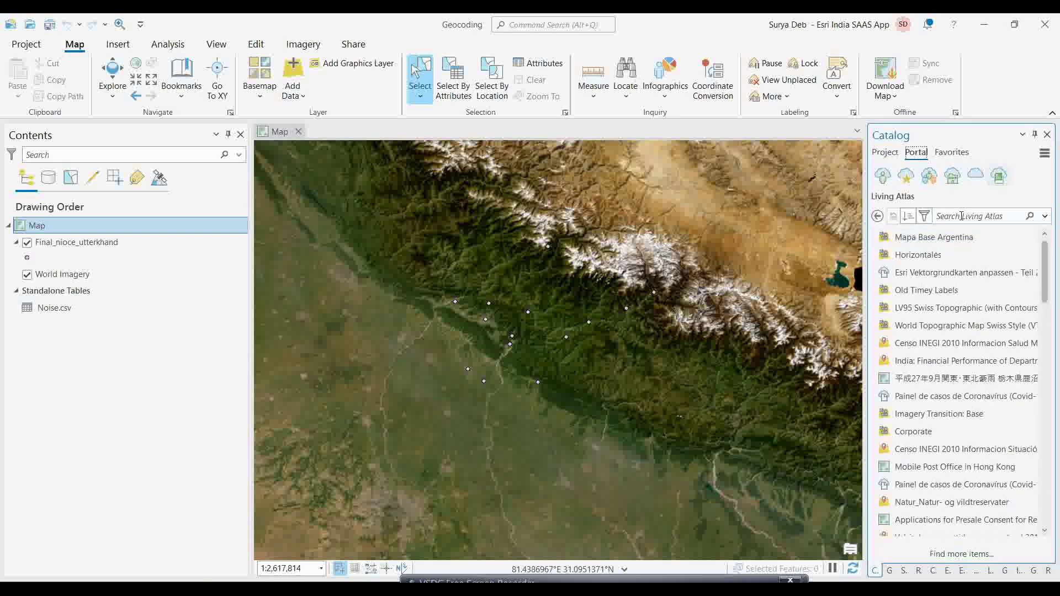
left_click(942, 217)
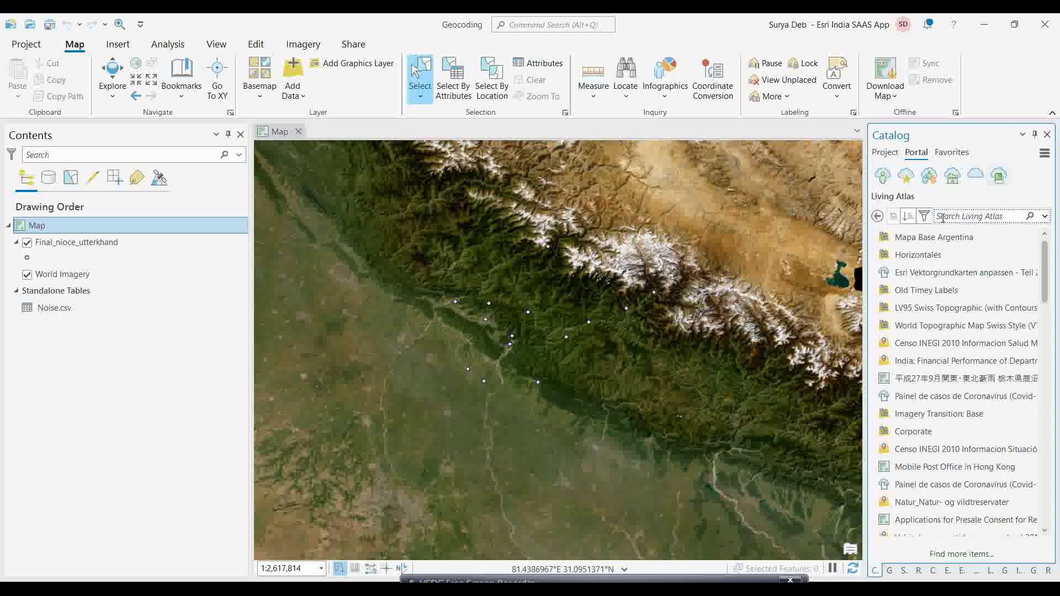
type("India state")
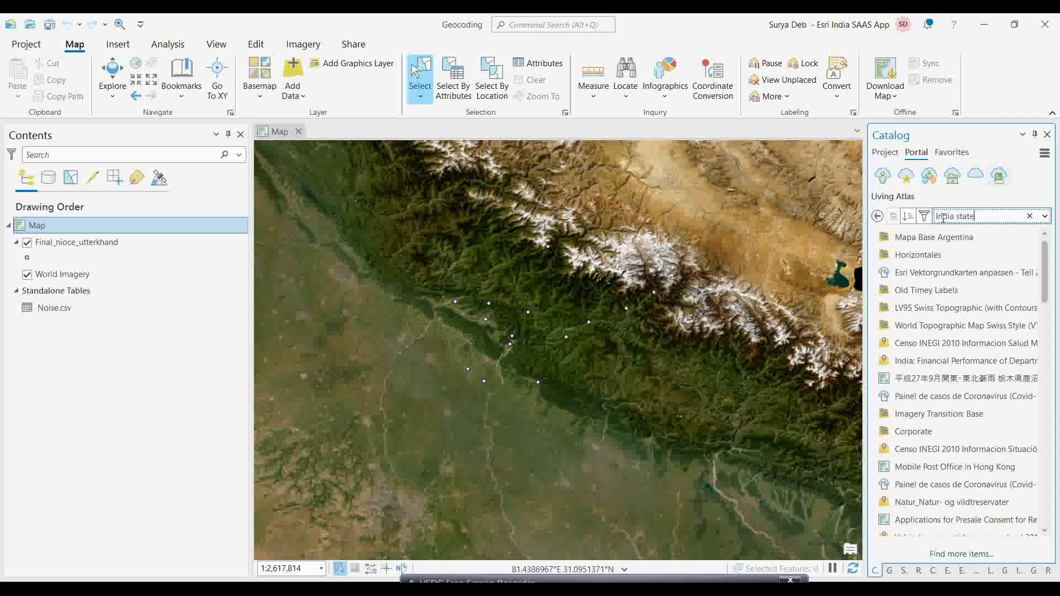
key("Return")
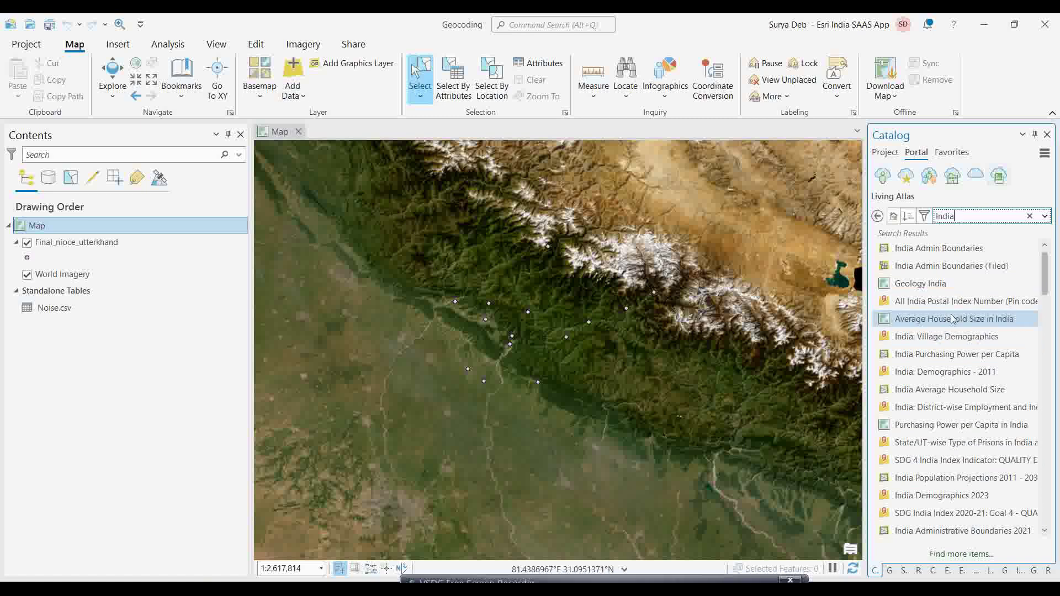
scroll(951, 332, "down", 5)
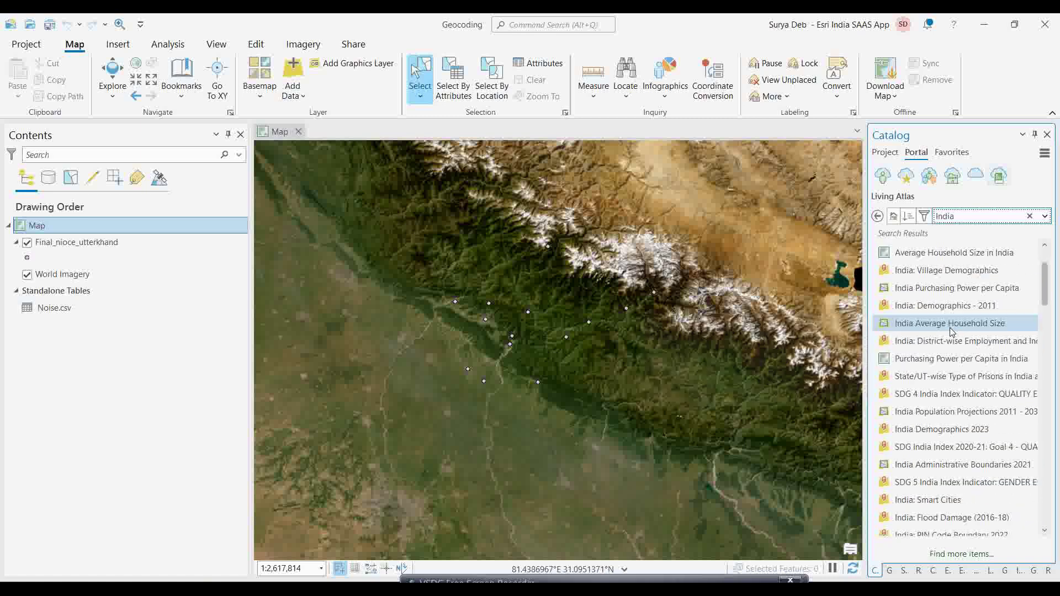
scroll(952, 331, "down", 10)
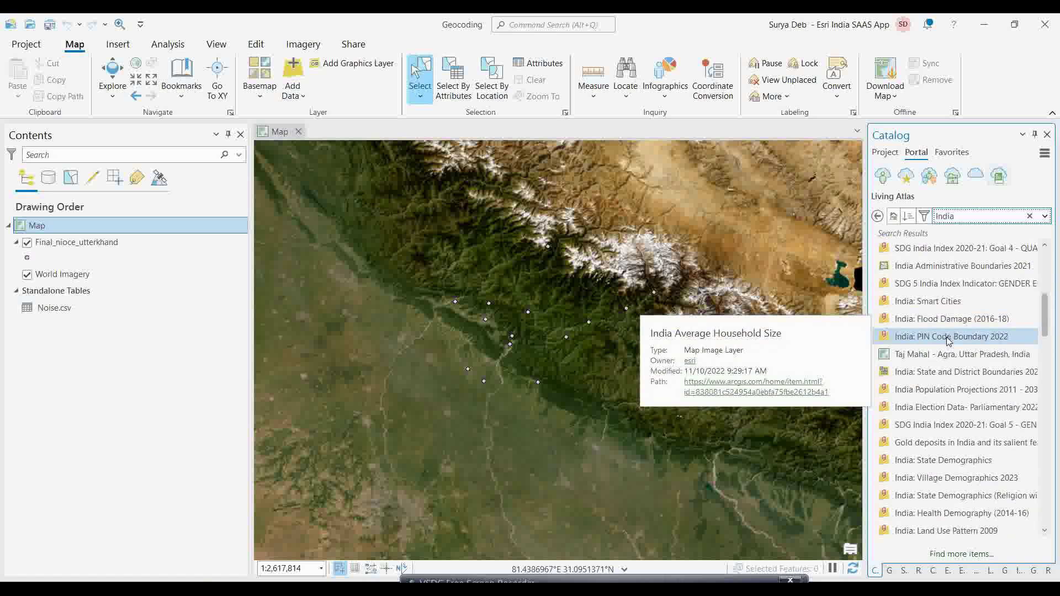
scroll(935, 394, "down", 6)
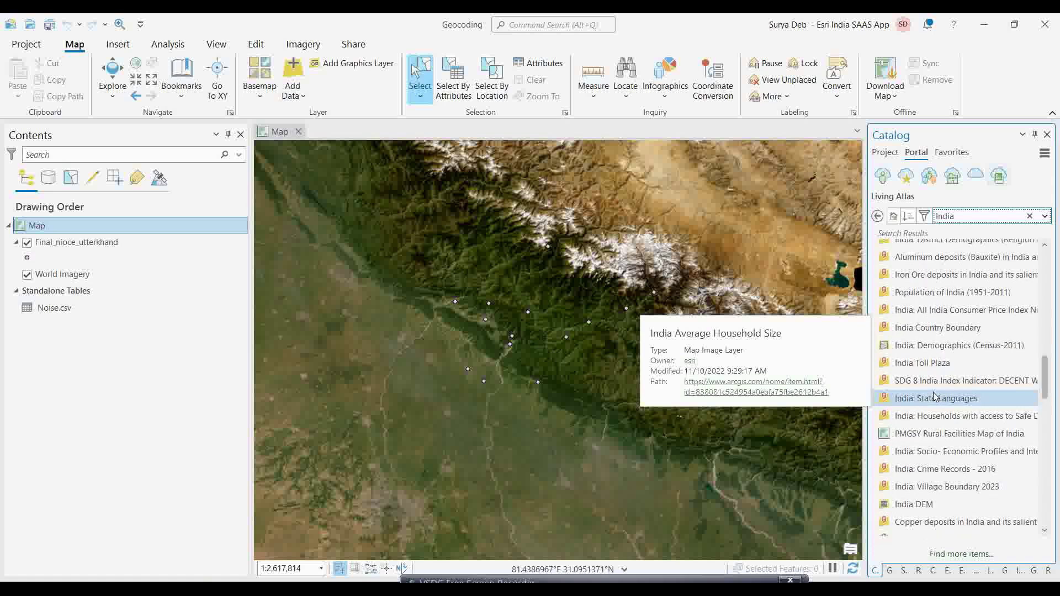
scroll(935, 396, "up", 15)
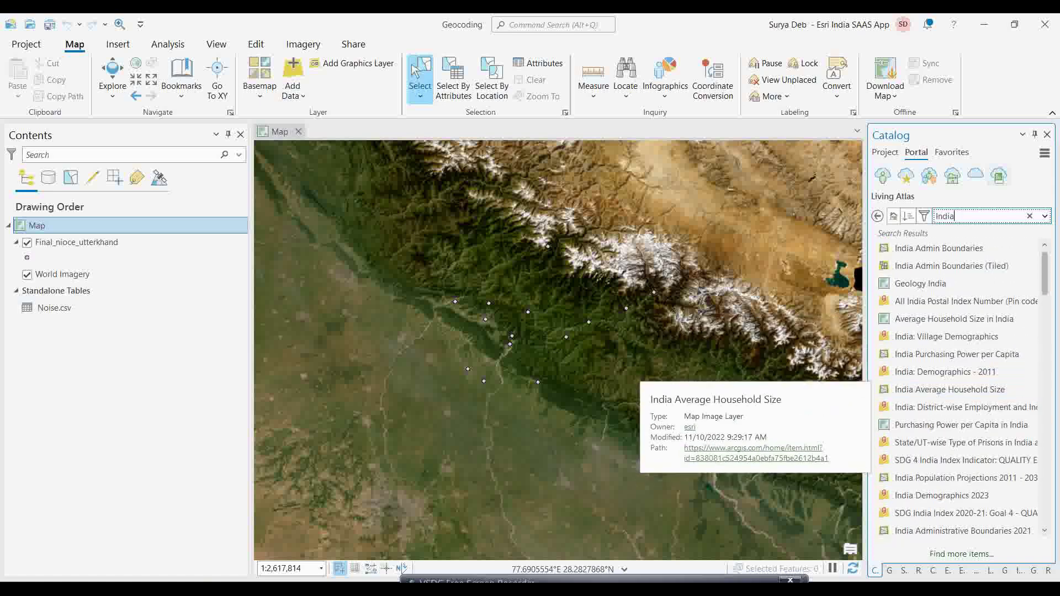
Search for India state layers and add India: State Boundary 2023 to the current map
type("state")
key("Return")
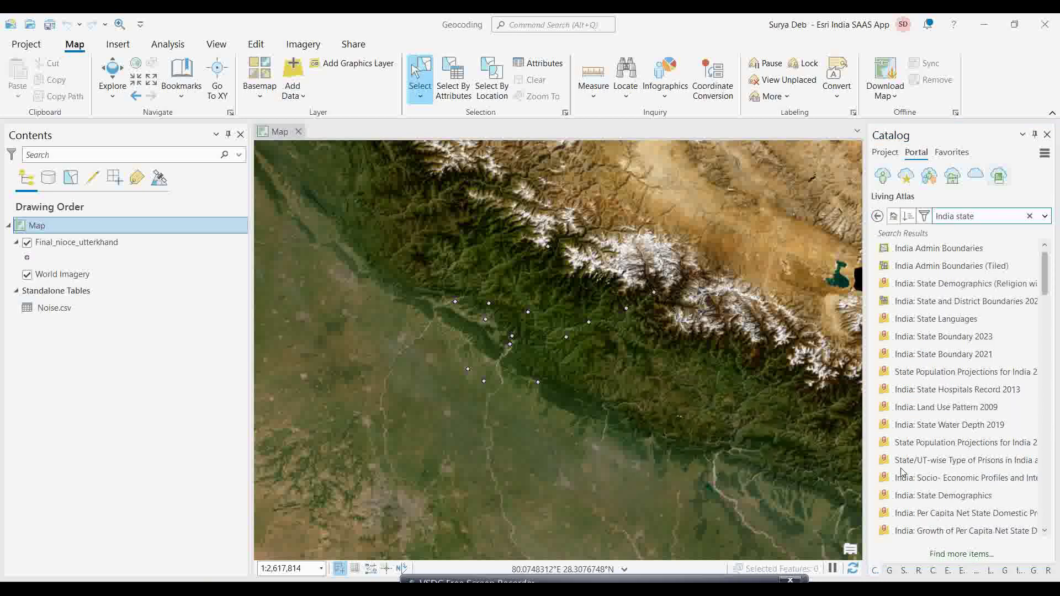
mouse_move(909, 343)
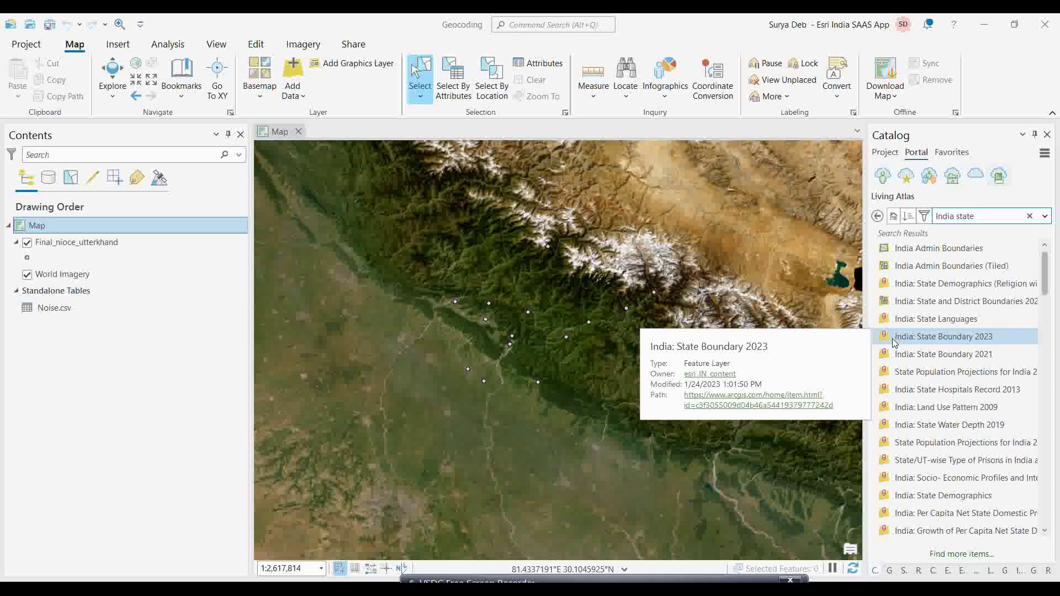
right_click(908, 339)
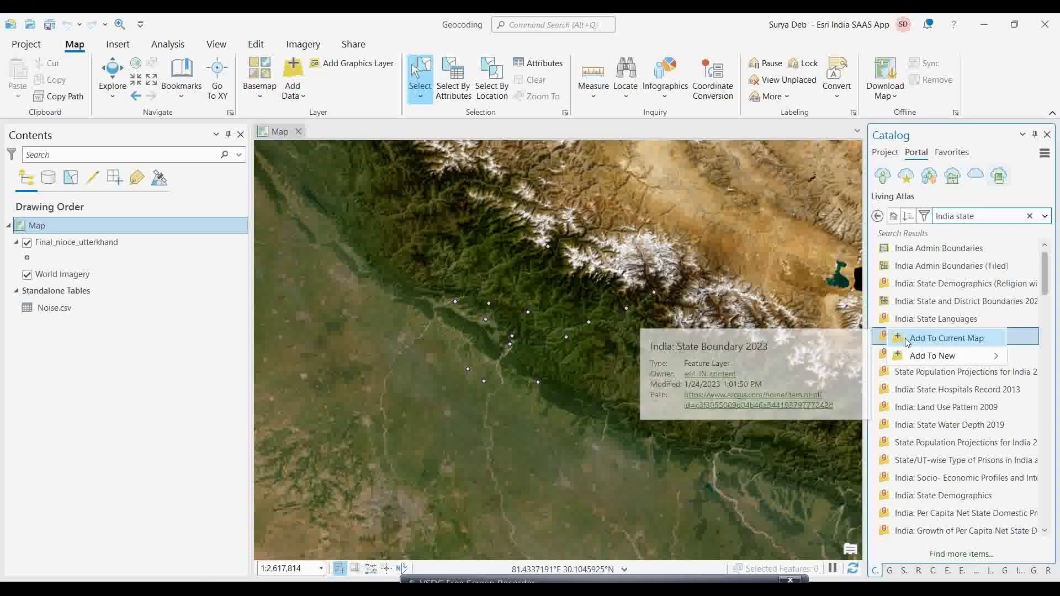
left_click(912, 346)
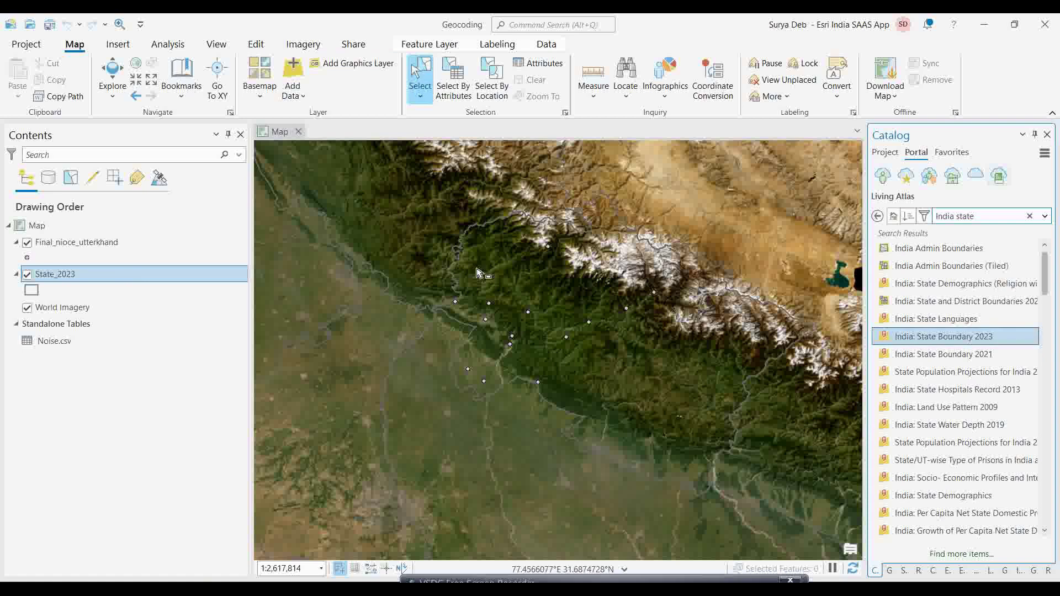
Make a layer from the selected Uttarakhand polygon, then remove the full State_2023 layer
left_click(558, 297)
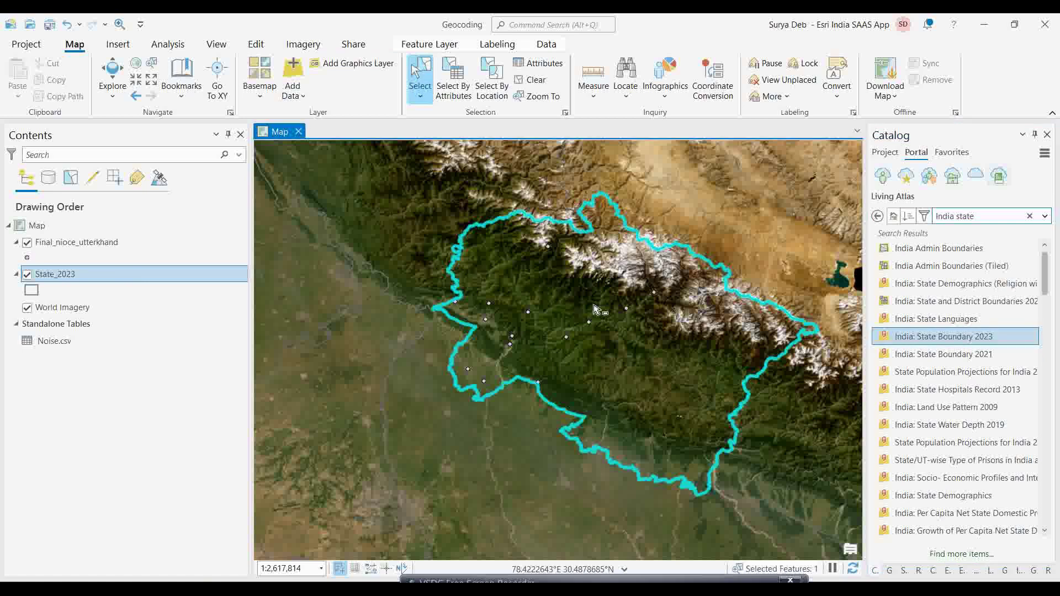
left_click(77, 279)
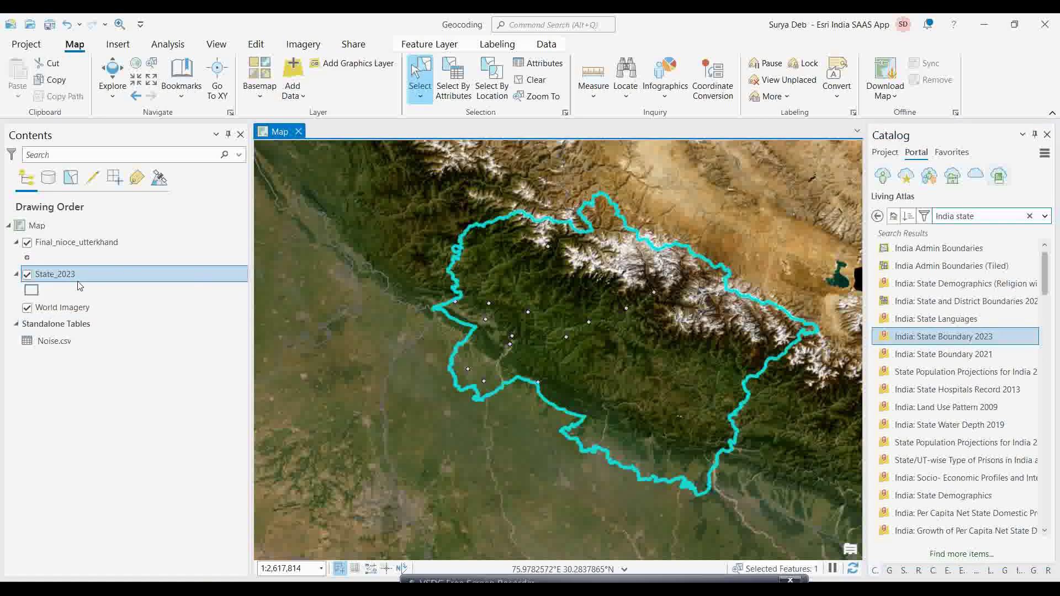
right_click(79, 282)
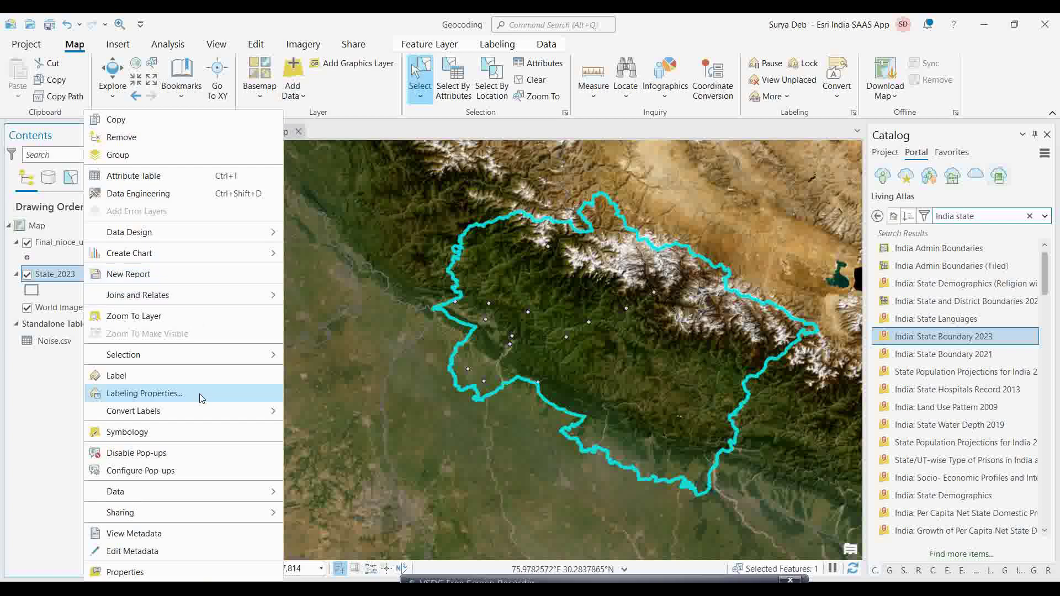
mouse_move(273, 358)
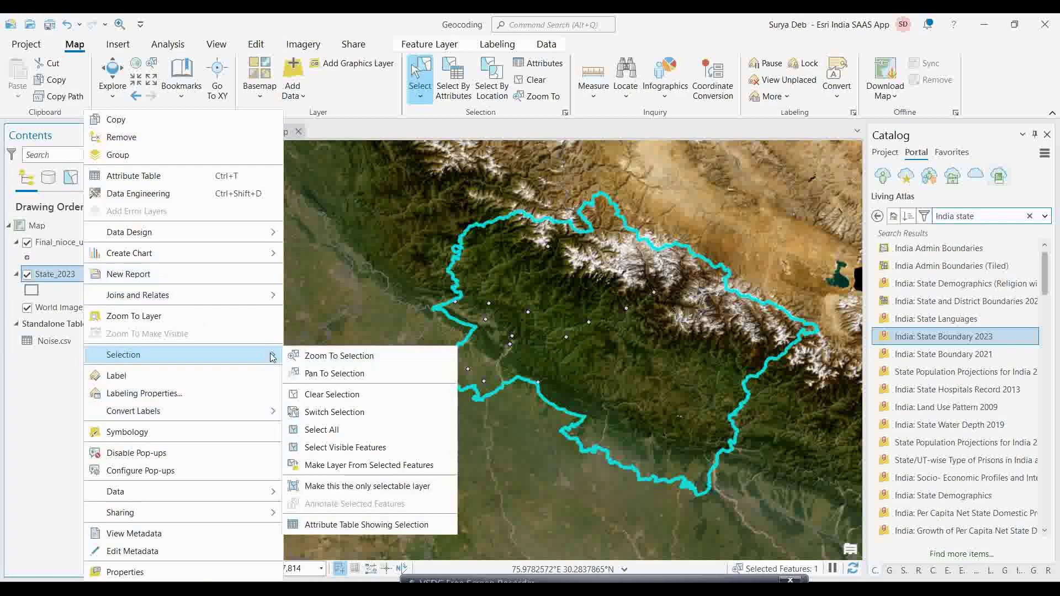
left_click(364, 466)
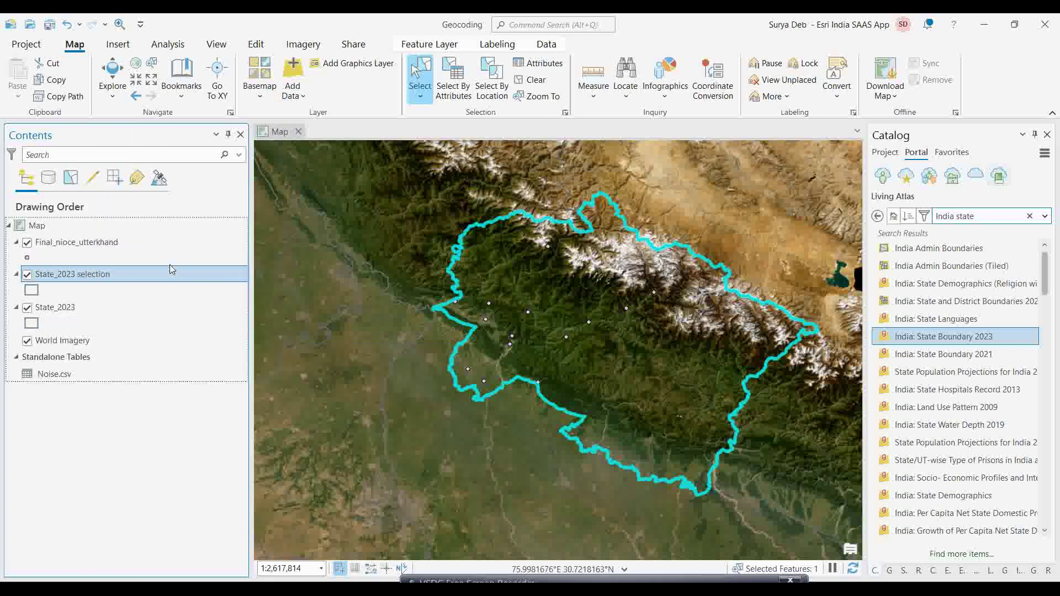
right_click(77, 310)
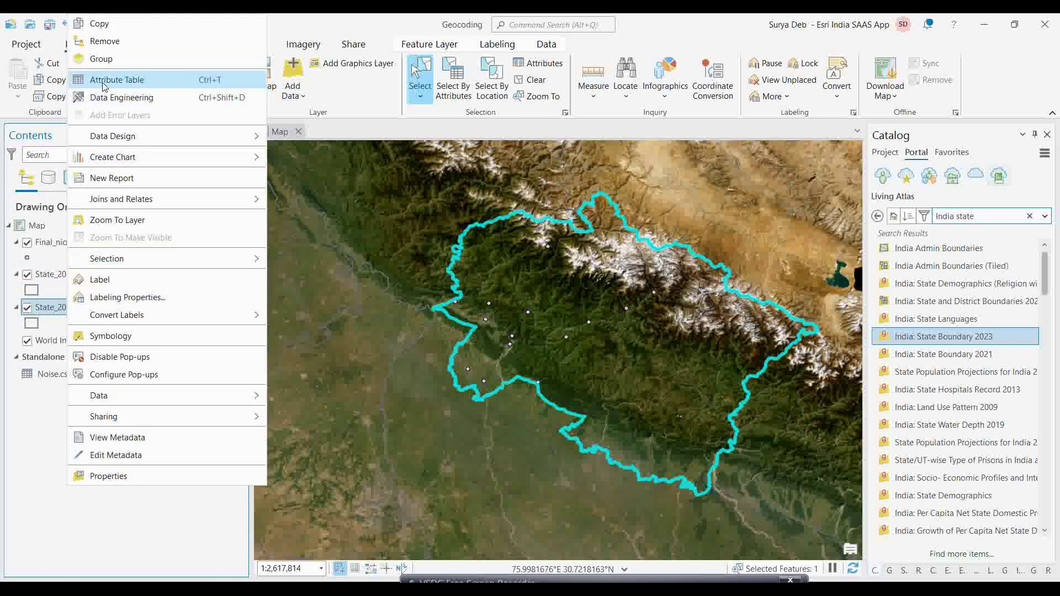
left_click(105, 42)
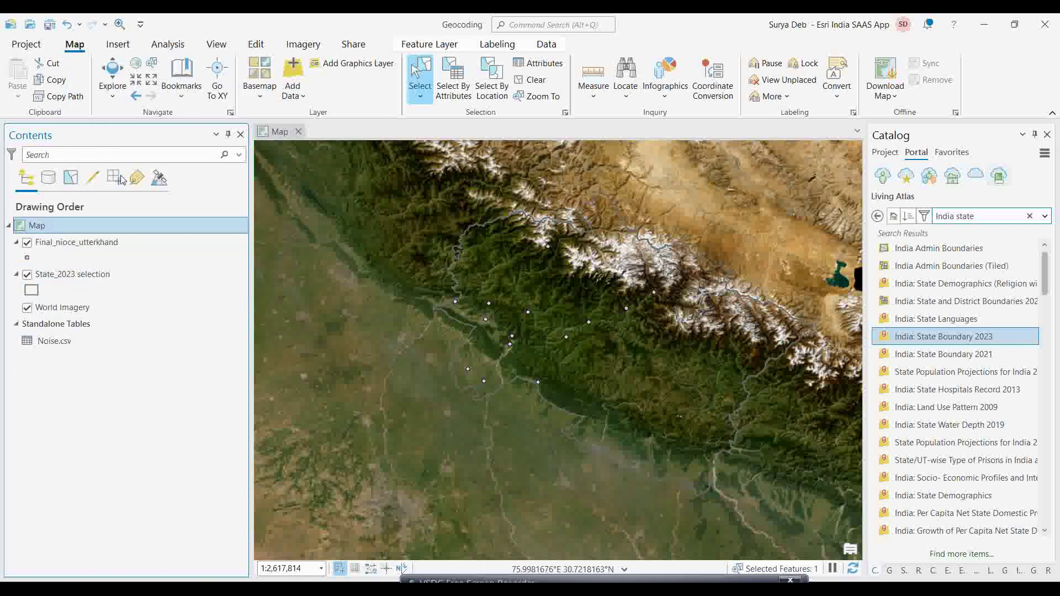
Restyle the Uttarakhand selection layer as a Black Outline symbol recoloured blue
left_click(32, 290)
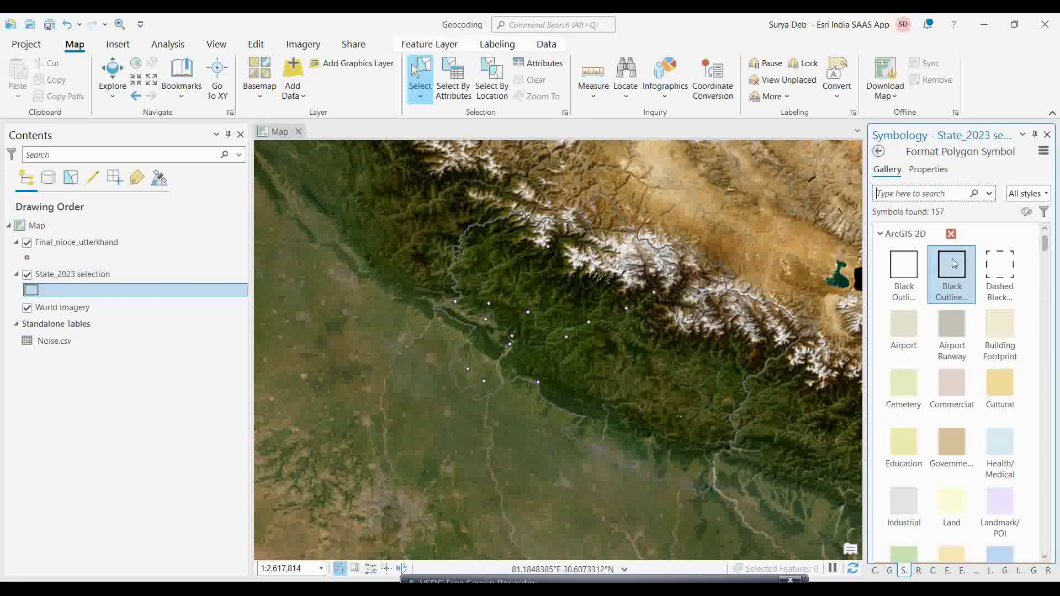
left_click(960, 266)
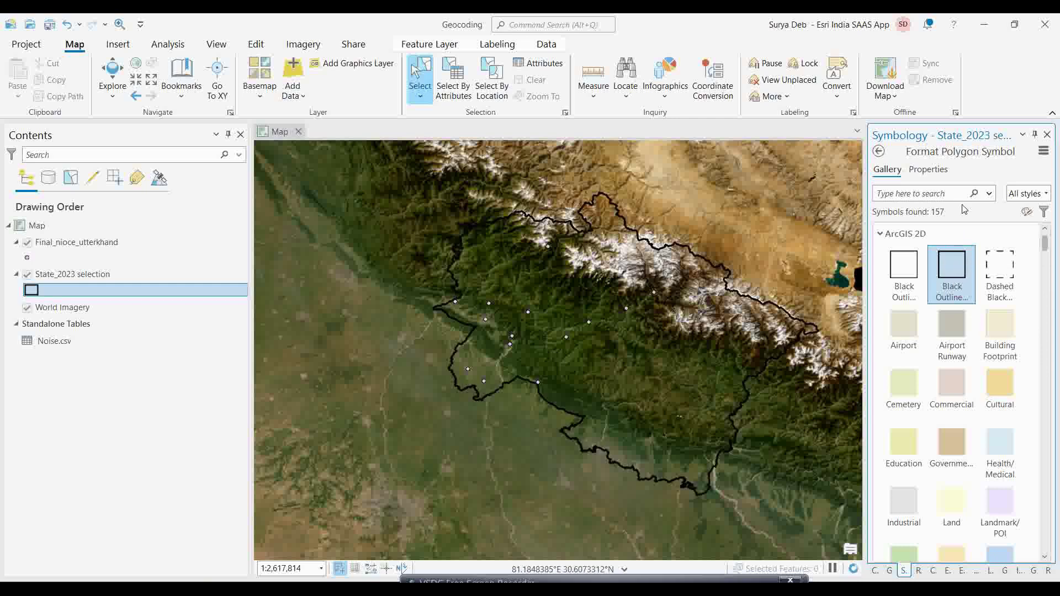
left_click(941, 173)
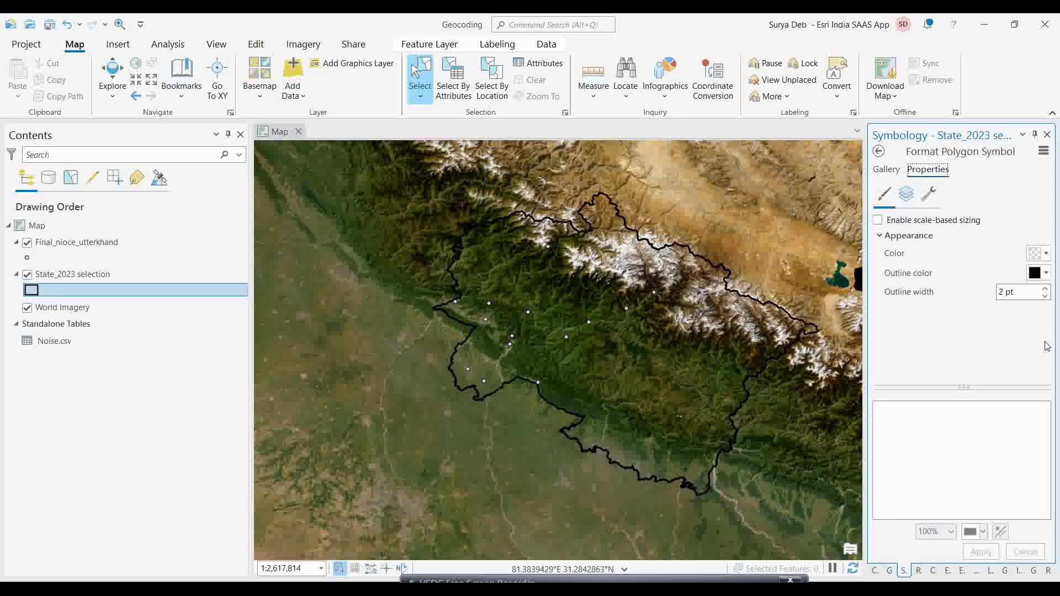
left_click(1047, 274)
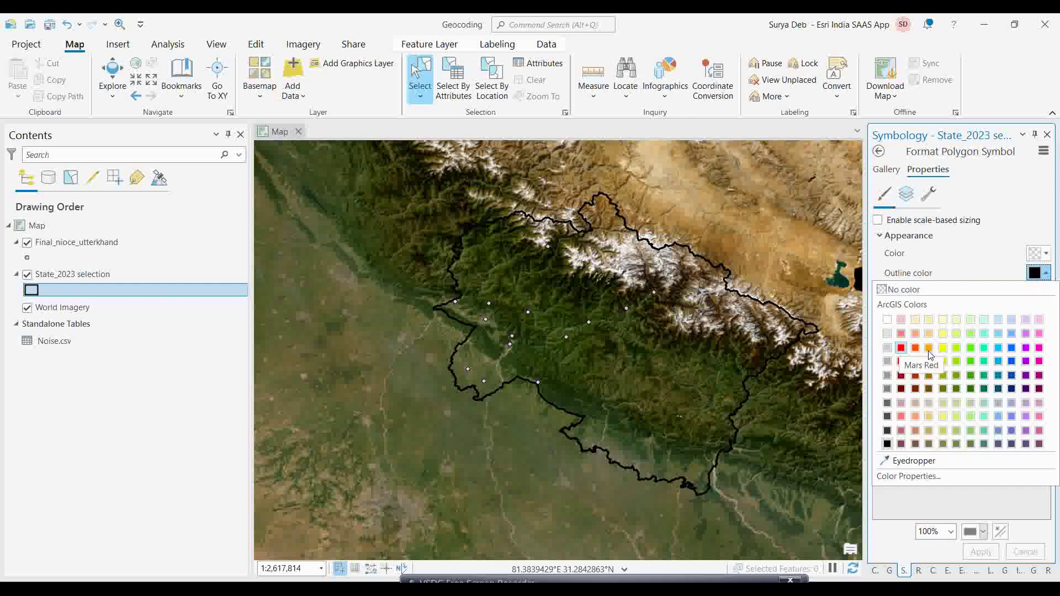
left_click(1012, 347)
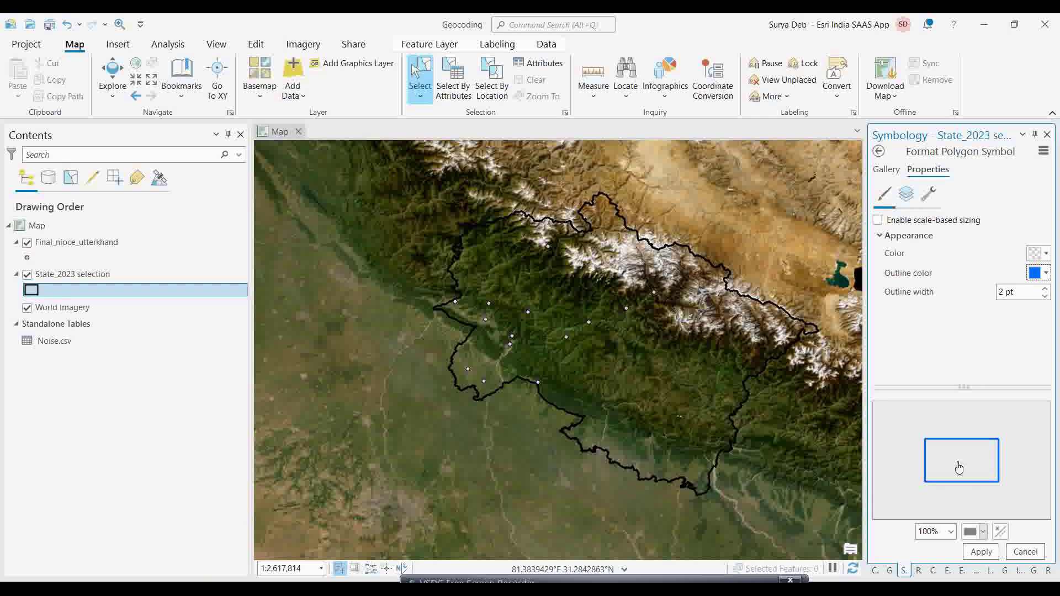
left_click(981, 553)
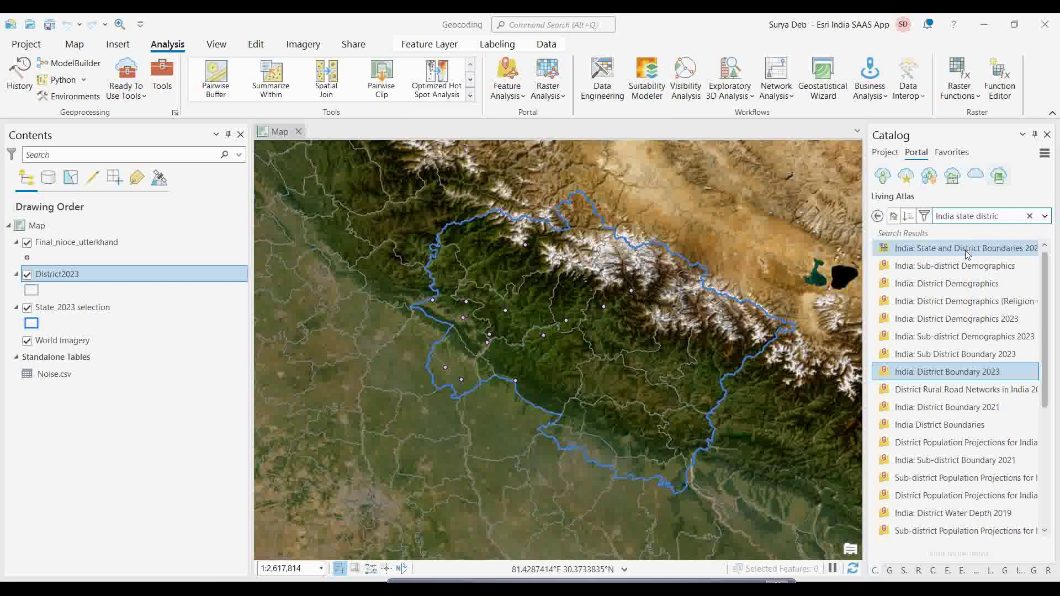
Move from the Map tab commands back to the Analysis tab
mouse_move(934, 379)
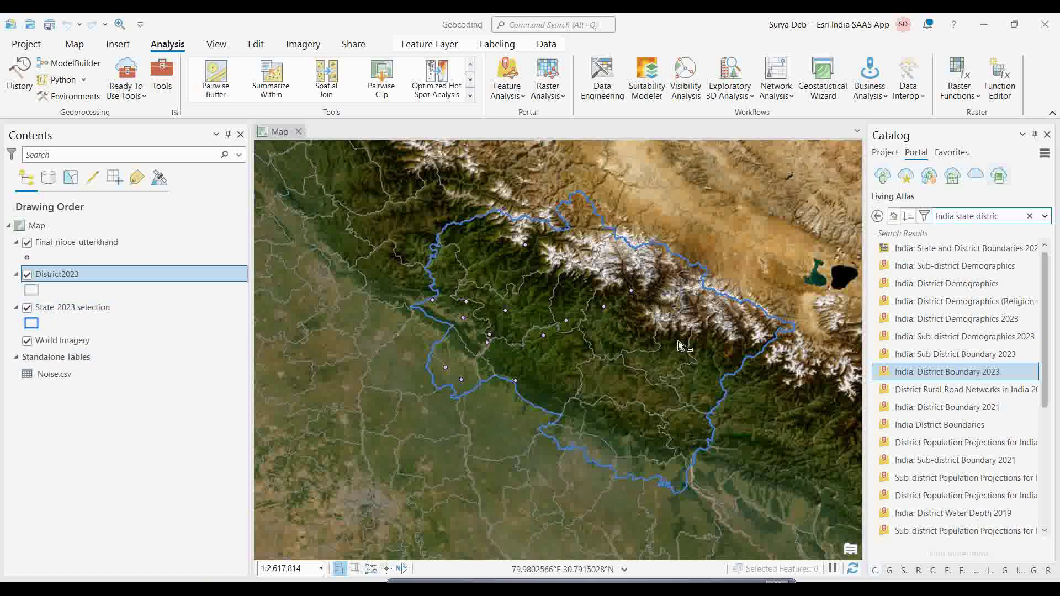
left_click(77, 48)
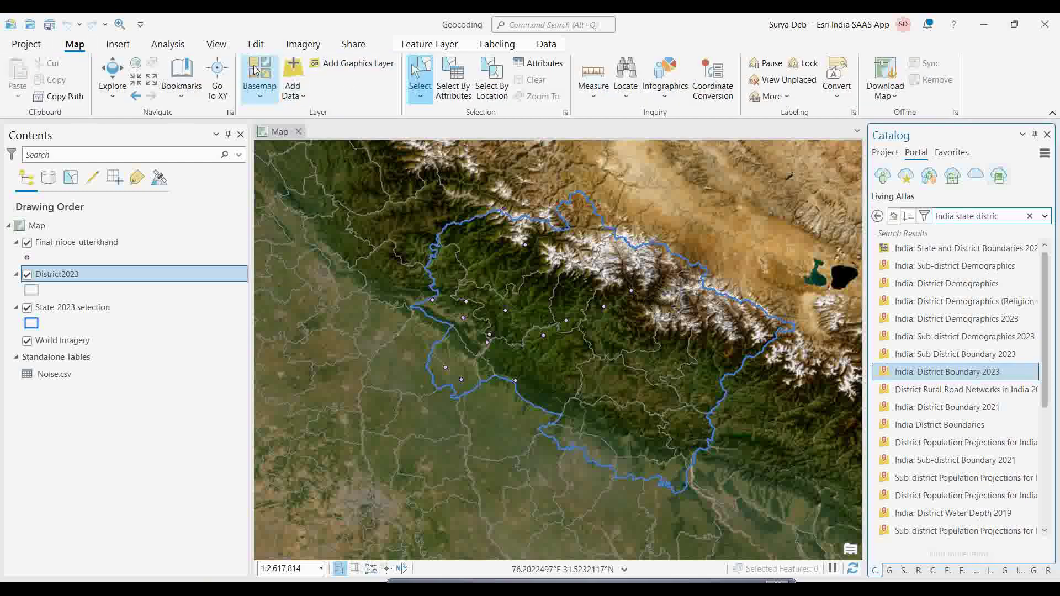
left_click(160, 46)
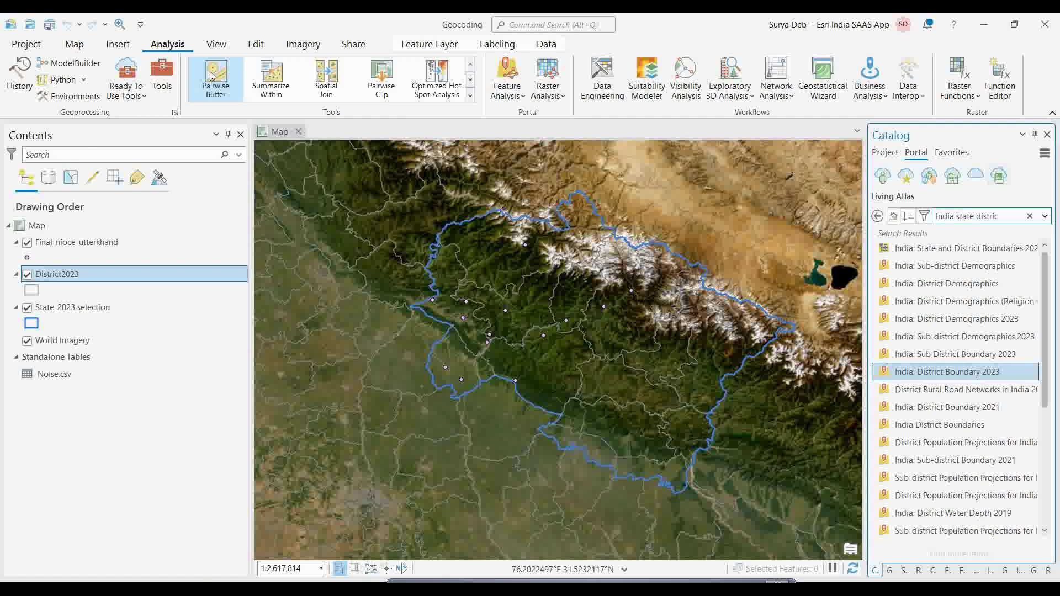
Run Clip with District2023 as input and the State_2023 Uttarakhand selection as boundary
left_click(162, 74)
type("clip")
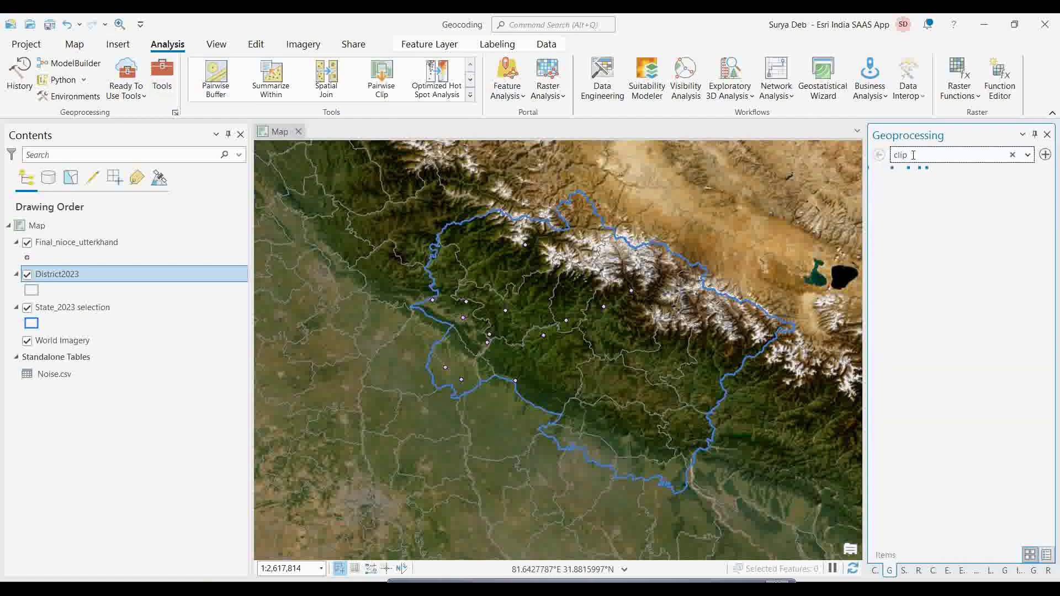
left_click(917, 204)
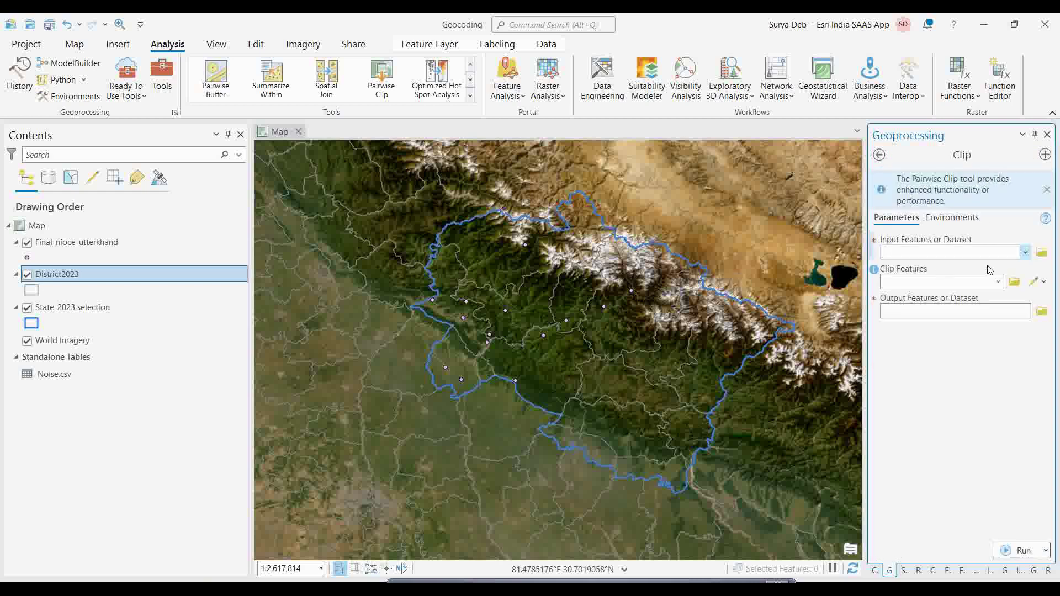
left_click(1026, 254)
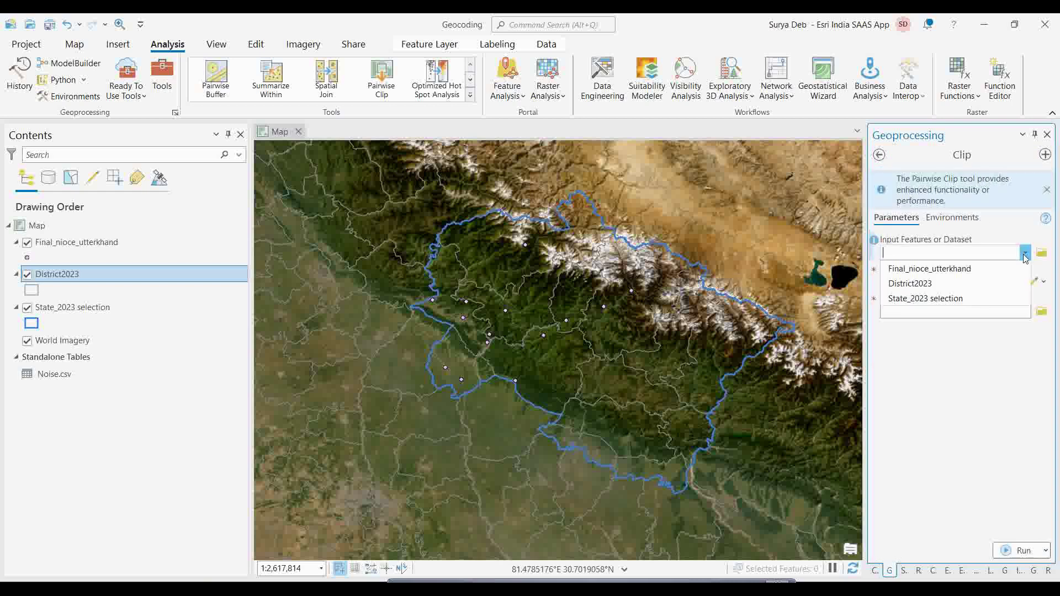
left_click(925, 284)
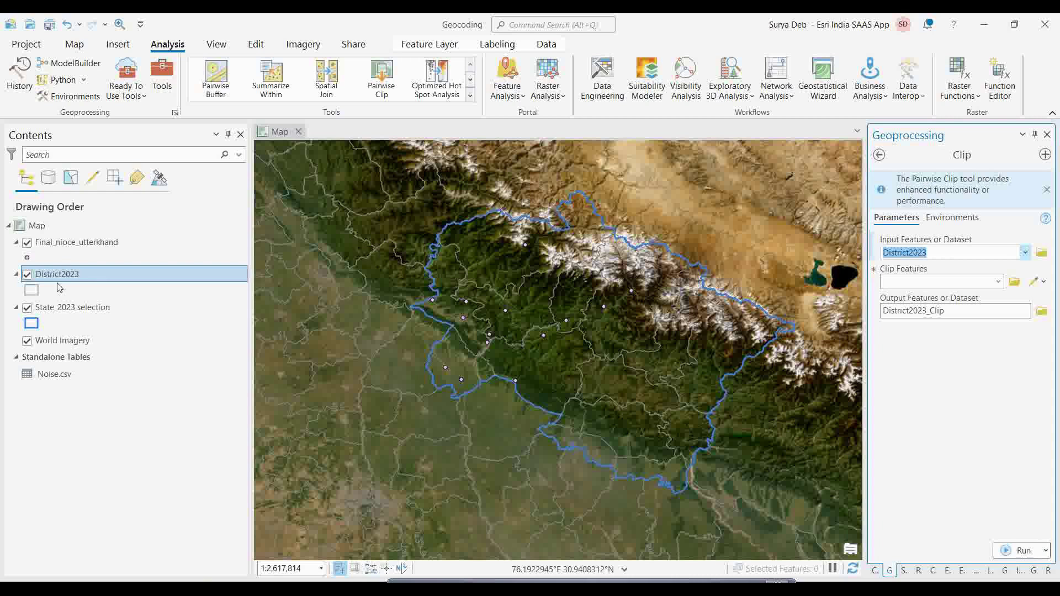
left_click(1000, 282)
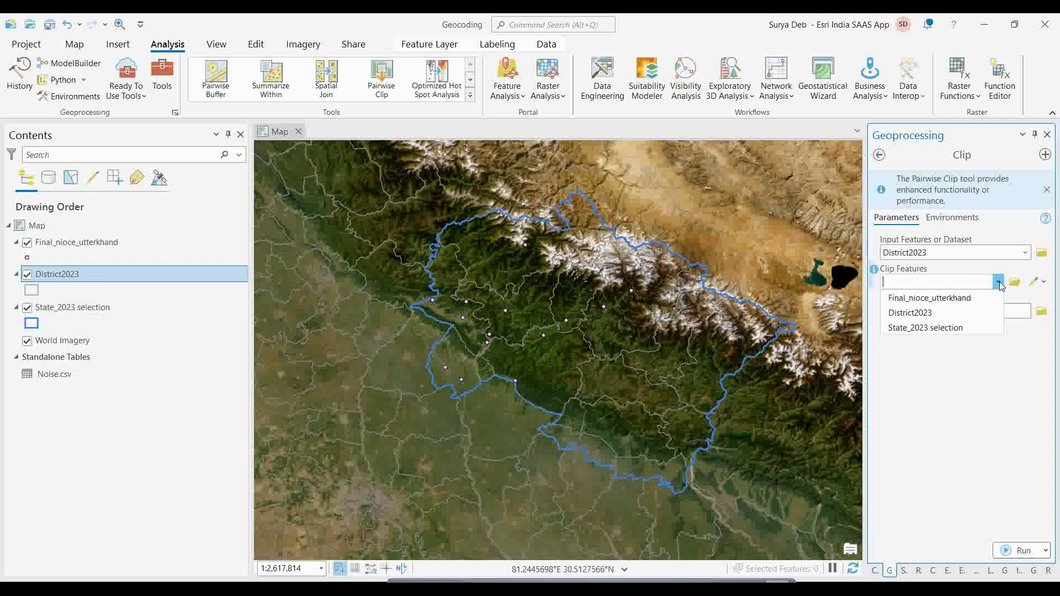
left_click(918, 330)
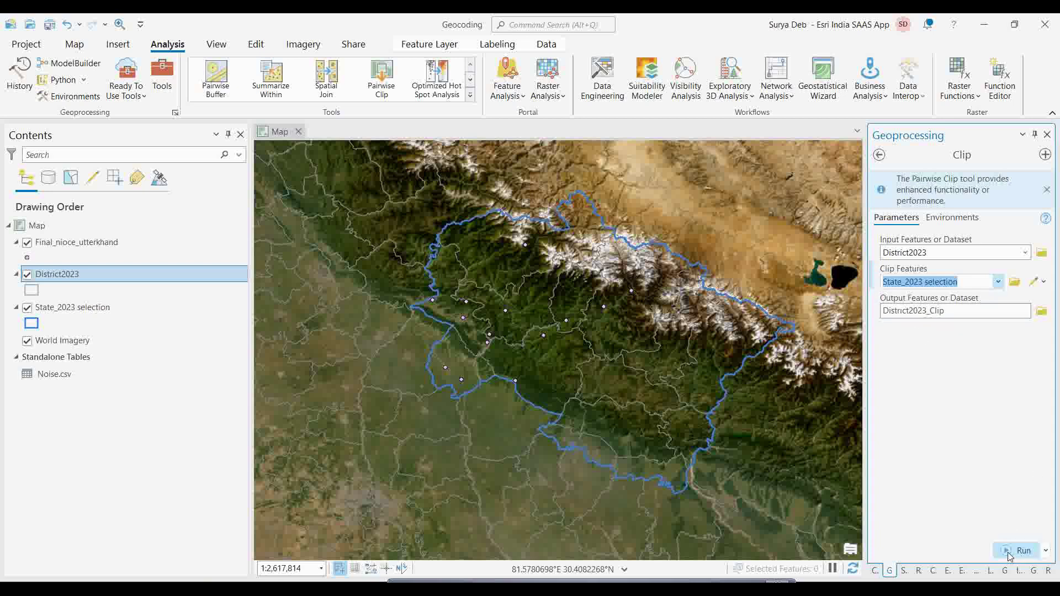
left_click(1006, 553)
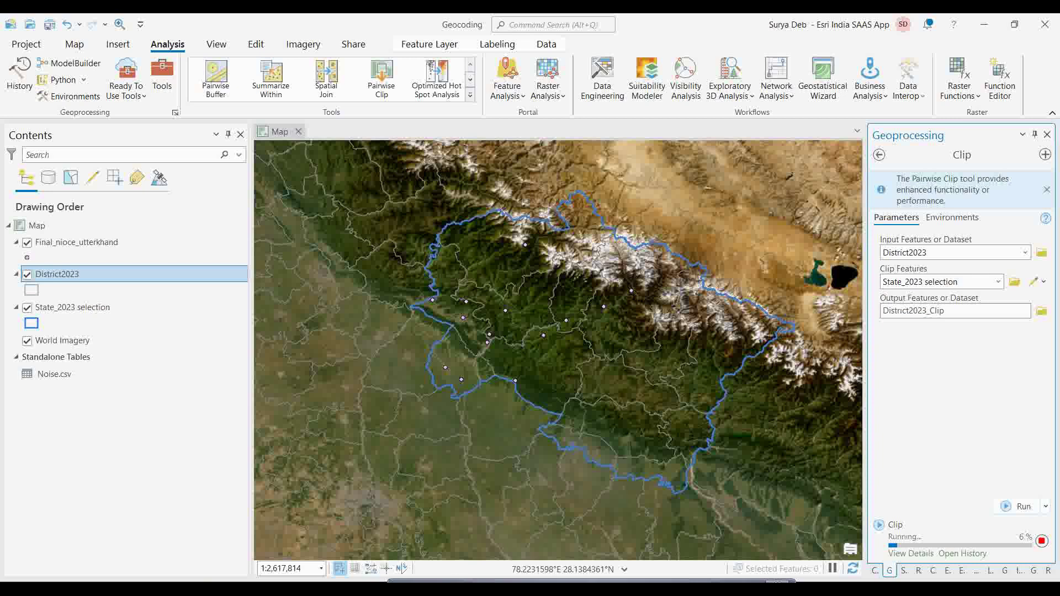
mouse_move(430, 578)
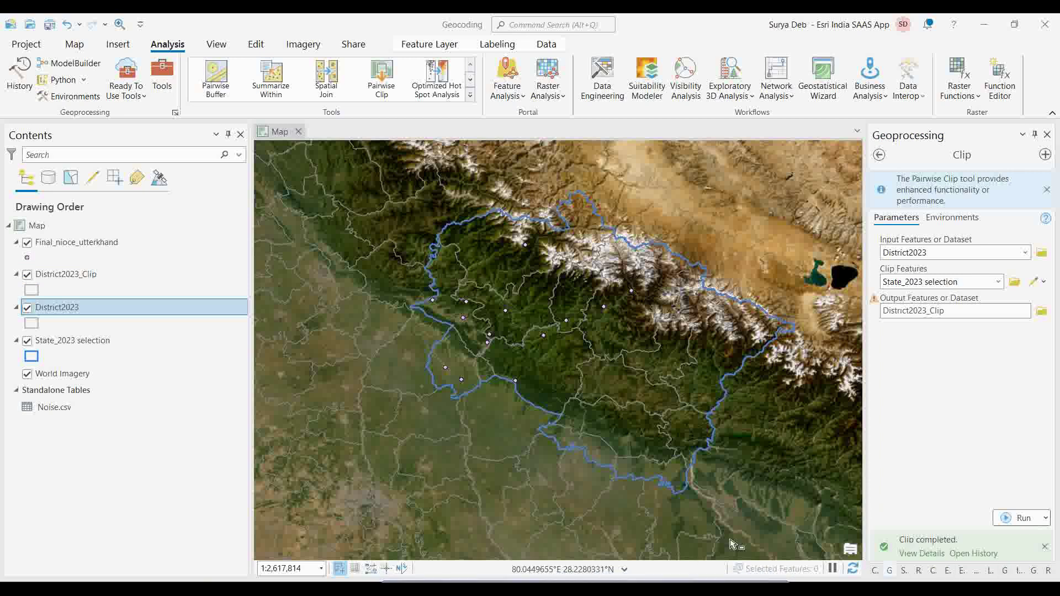
Hide the unclipped District2023 layer and remove it from the map
left_click(28, 310)
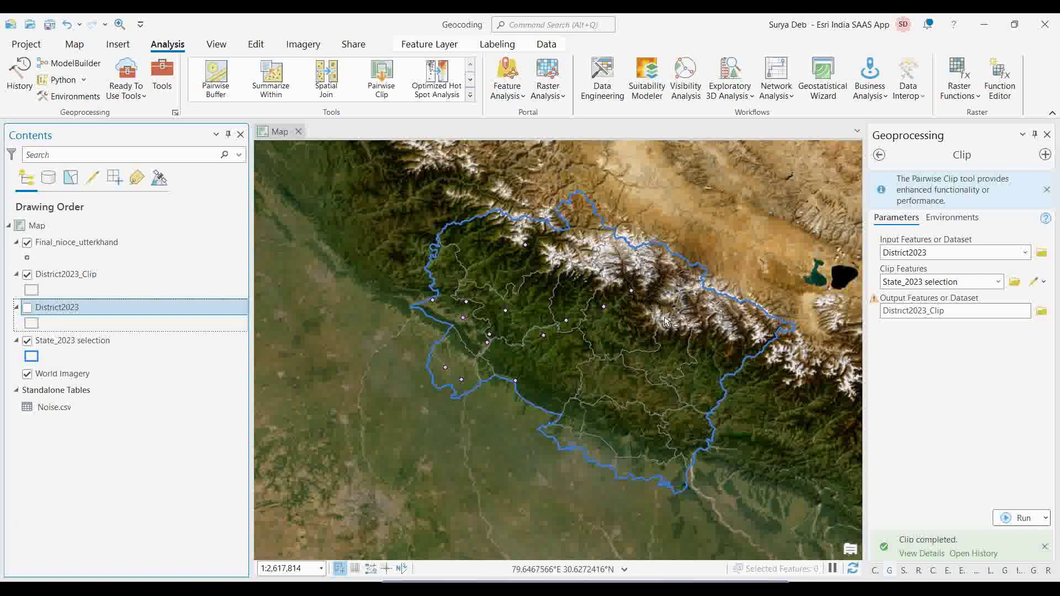
right_click(80, 308)
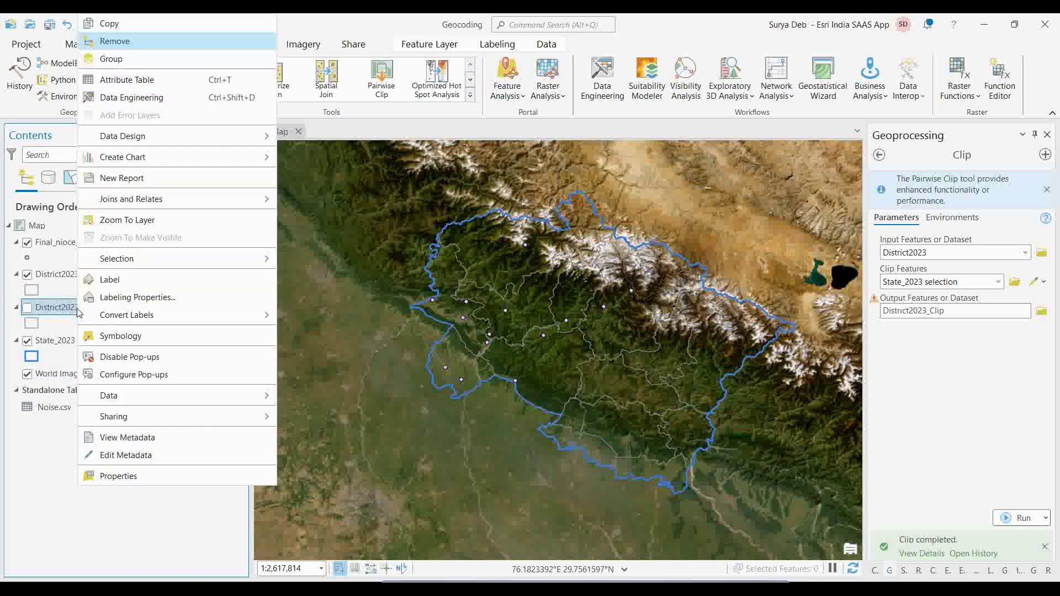
left_click(106, 42)
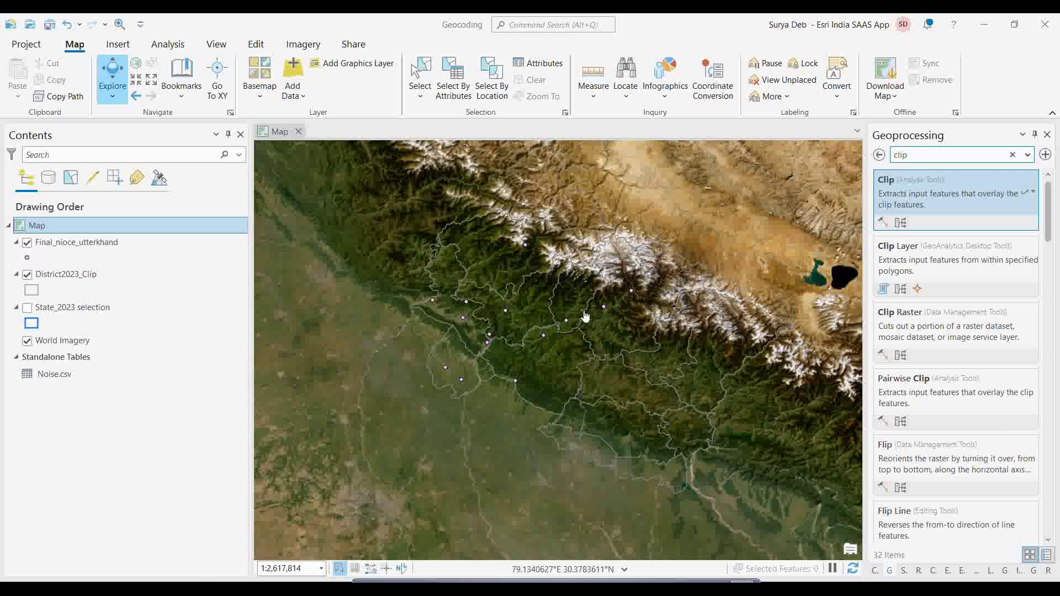
left_click(66, 243)
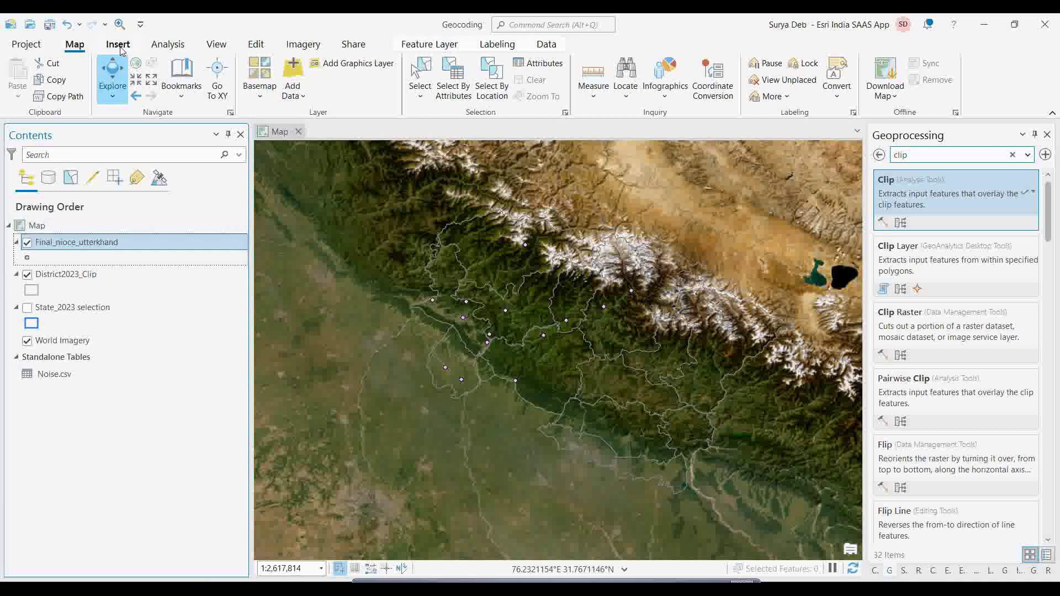
left_click(167, 46)
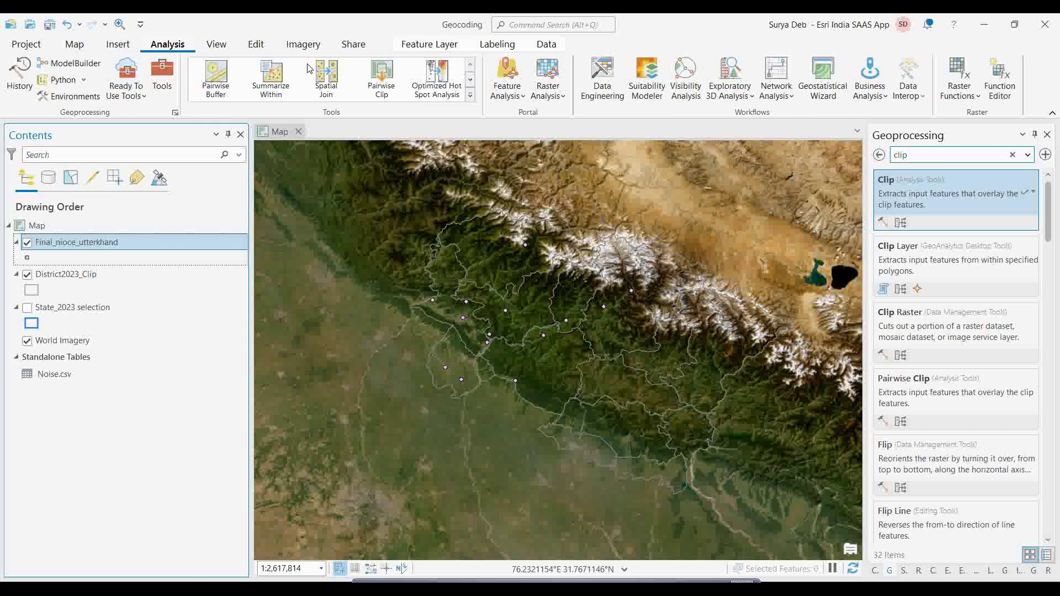
Run simple kriging on Final_nioce_utterkhand USER_Avera with default wizard settings to create the Kriging layer
left_click(823, 89)
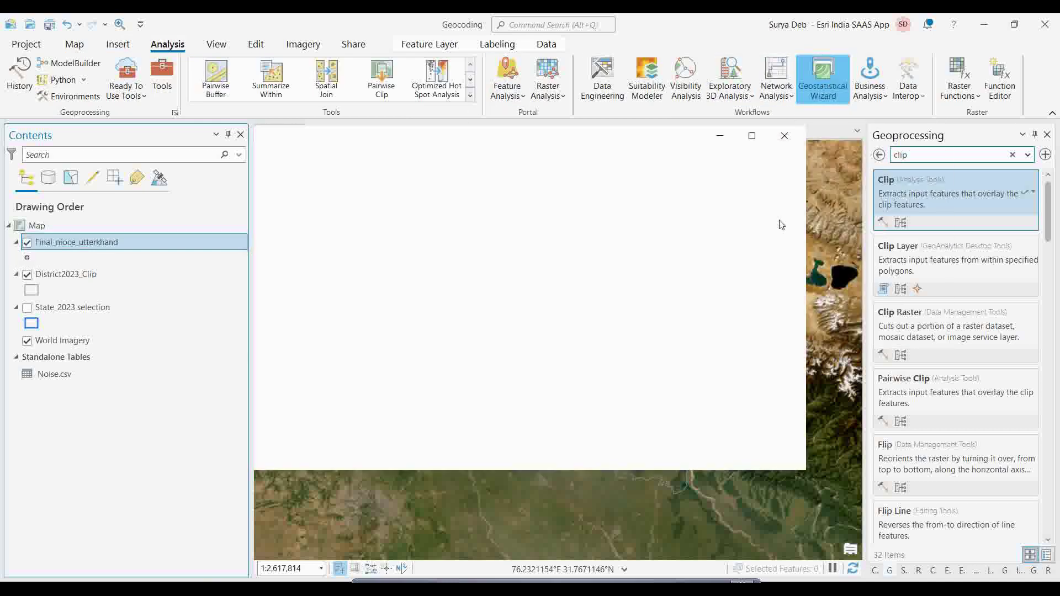
left_click_drag(568, 139, 551, 139)
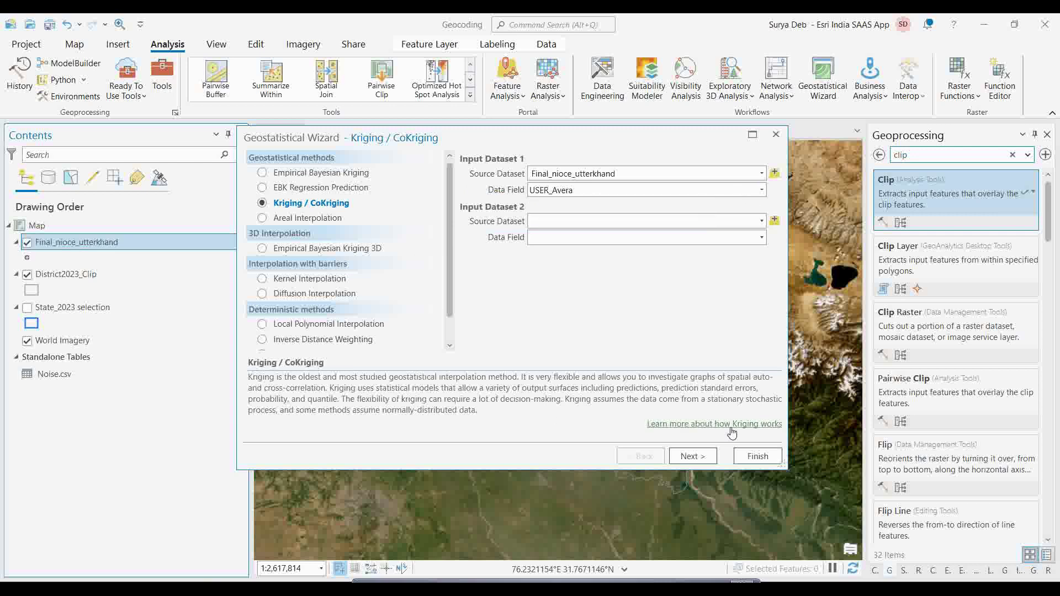
left_click(692, 457)
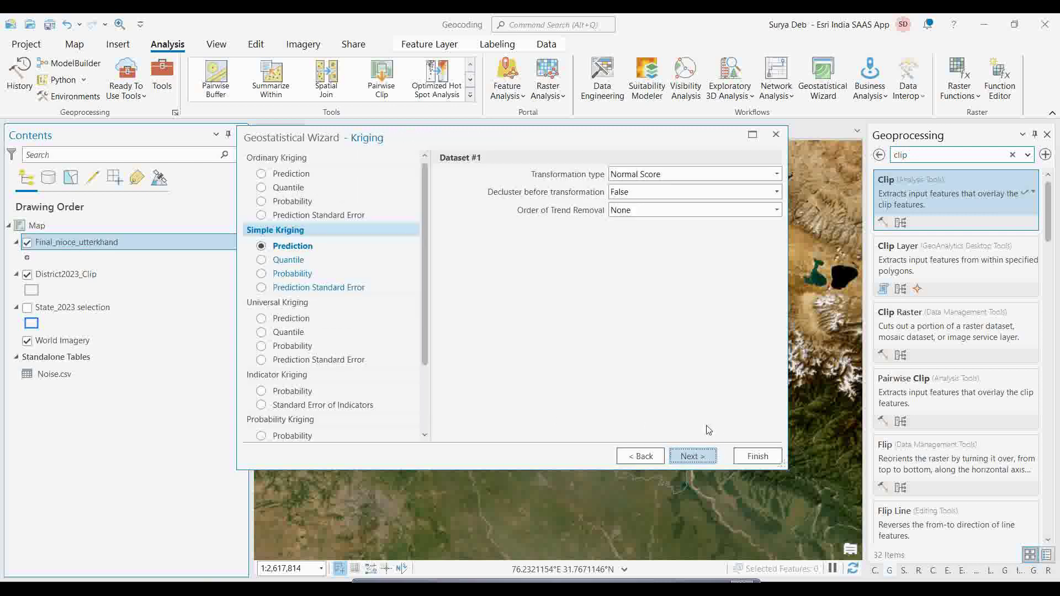
left_click(640, 455)
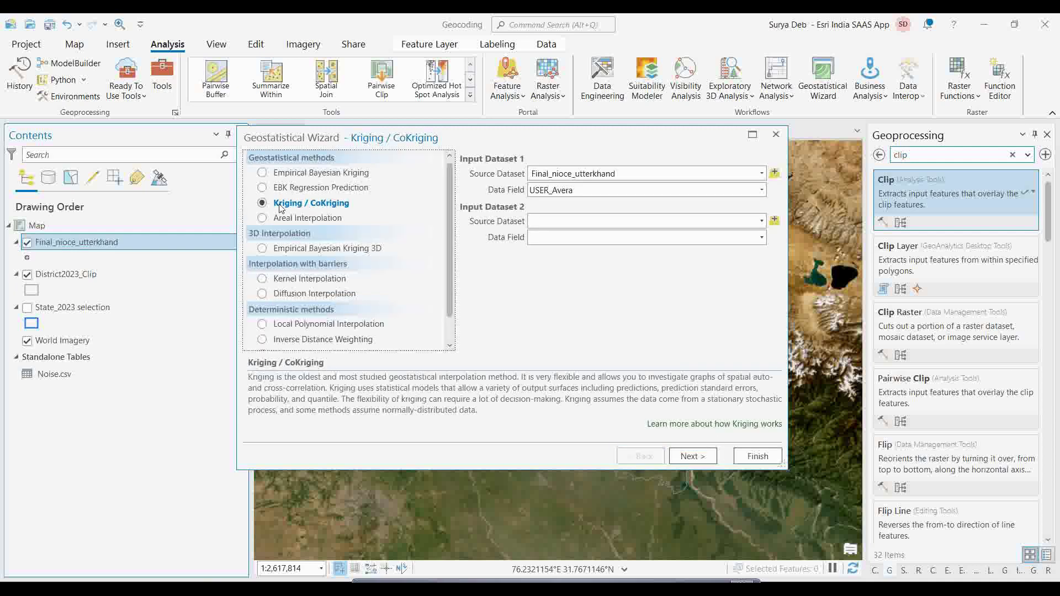
left_click(703, 460)
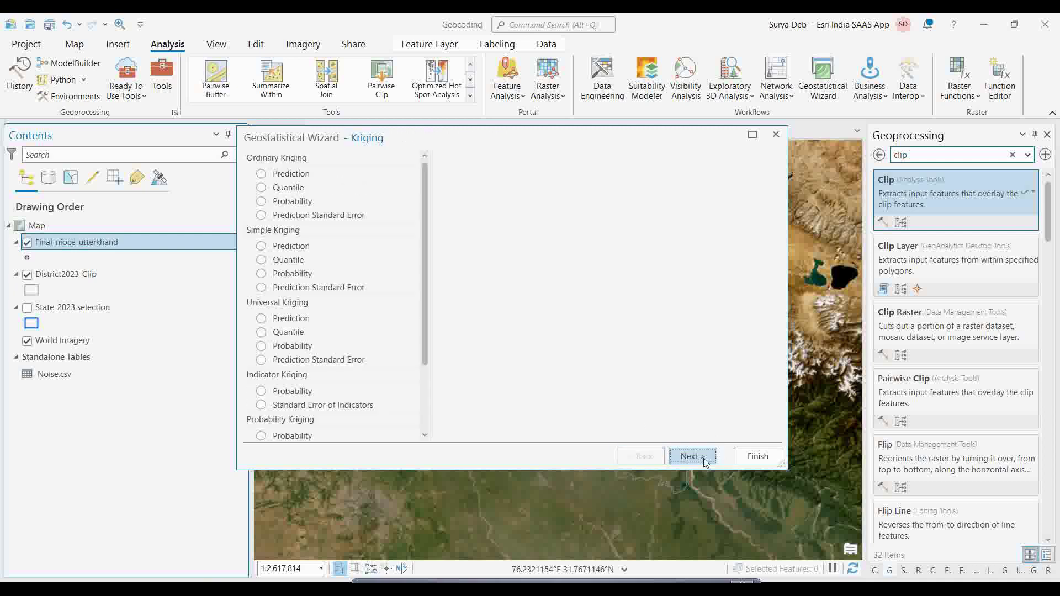
left_click(703, 460)
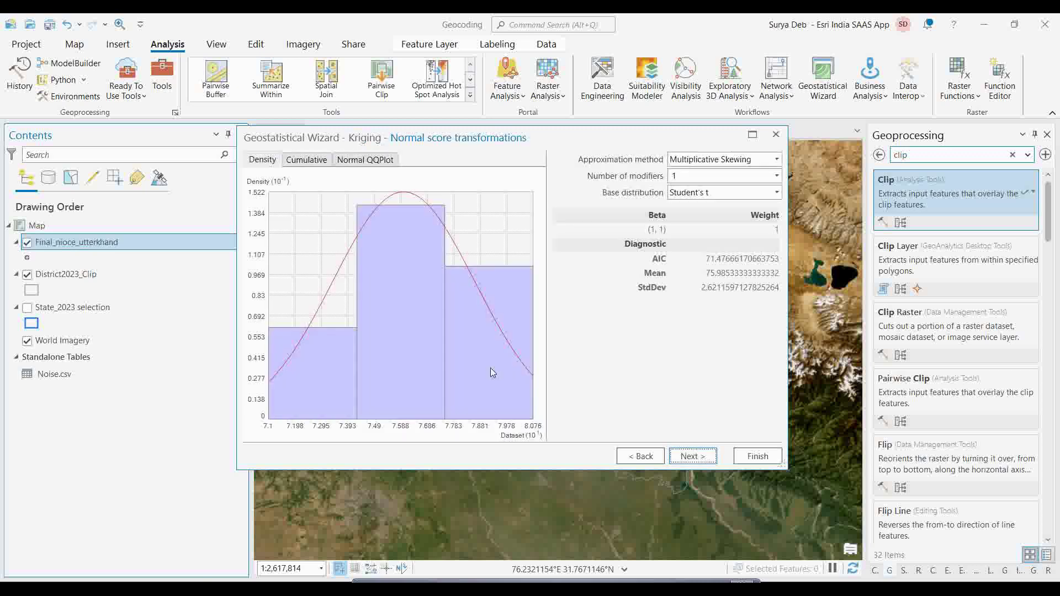
left_click(702, 460)
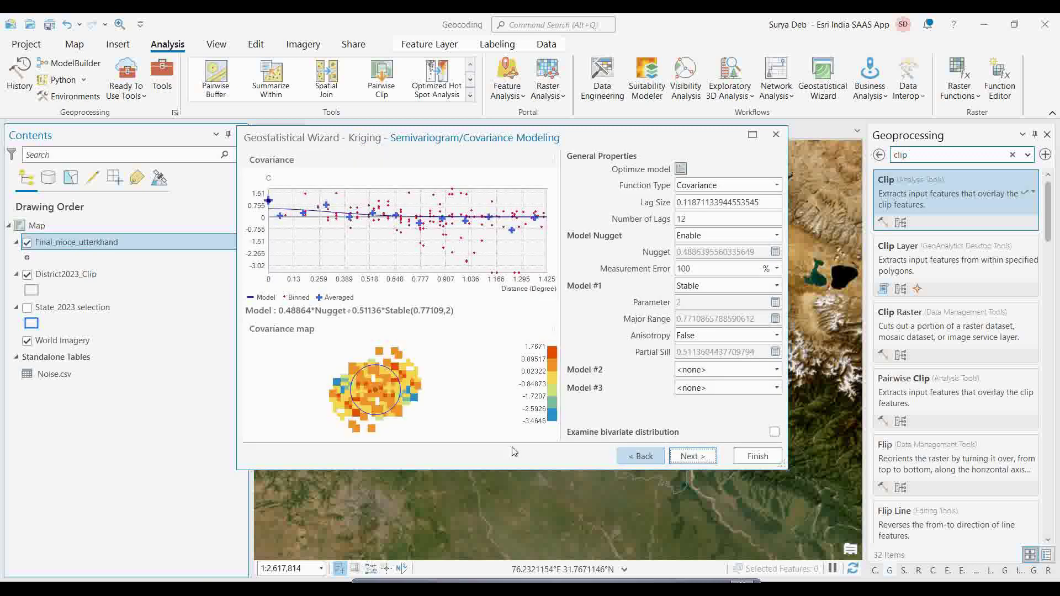
left_click(693, 457)
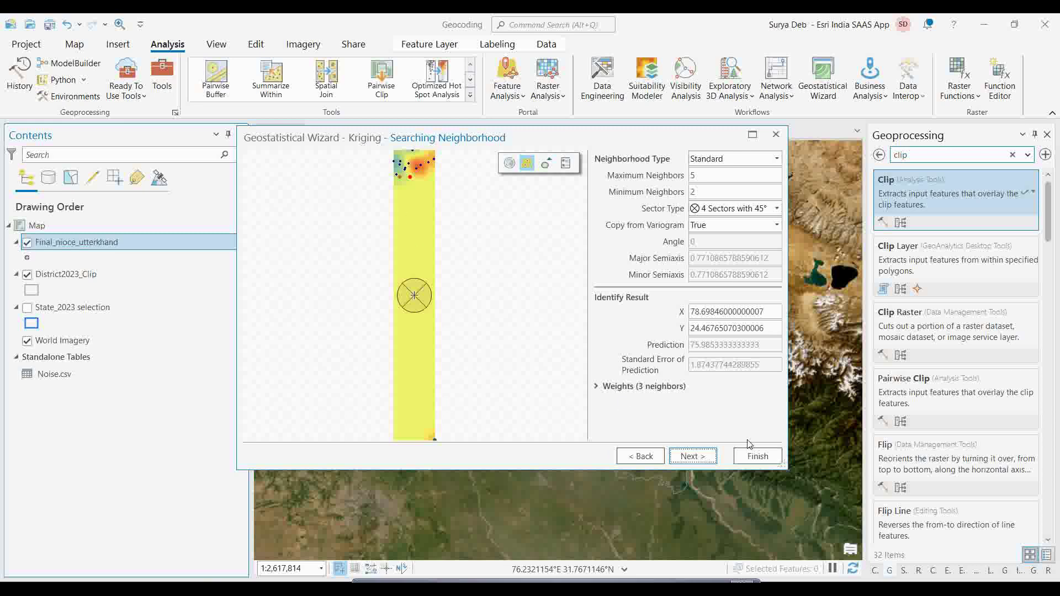
left_click(694, 456)
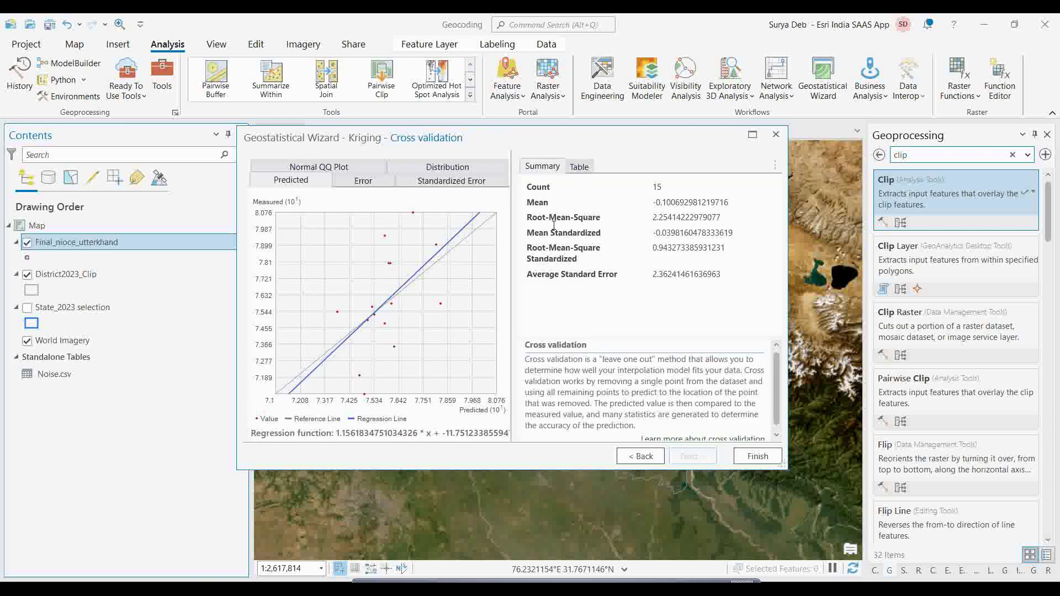
left_click(756, 458)
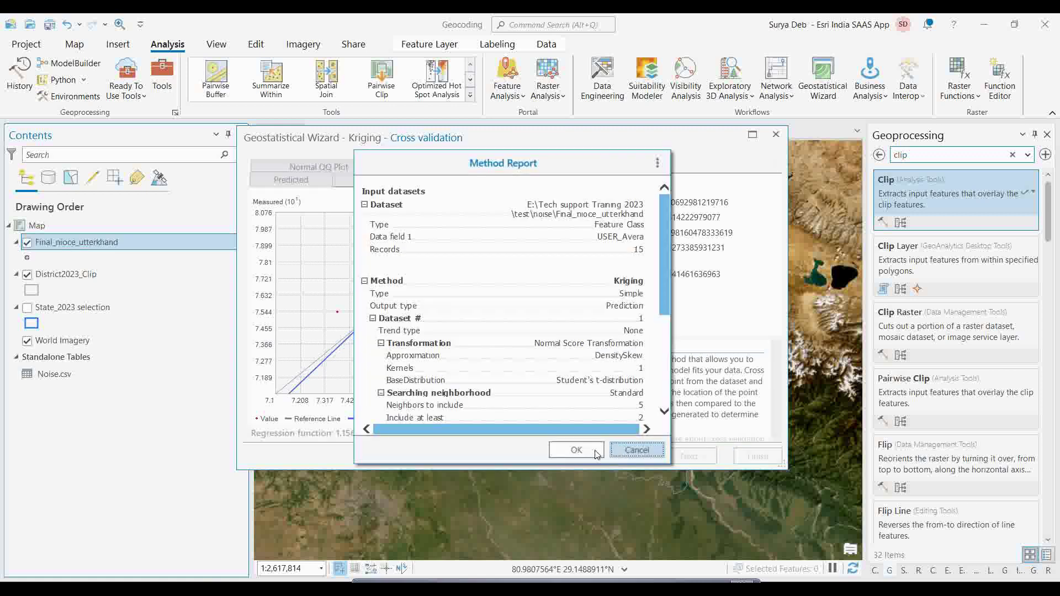
left_click(566, 452)
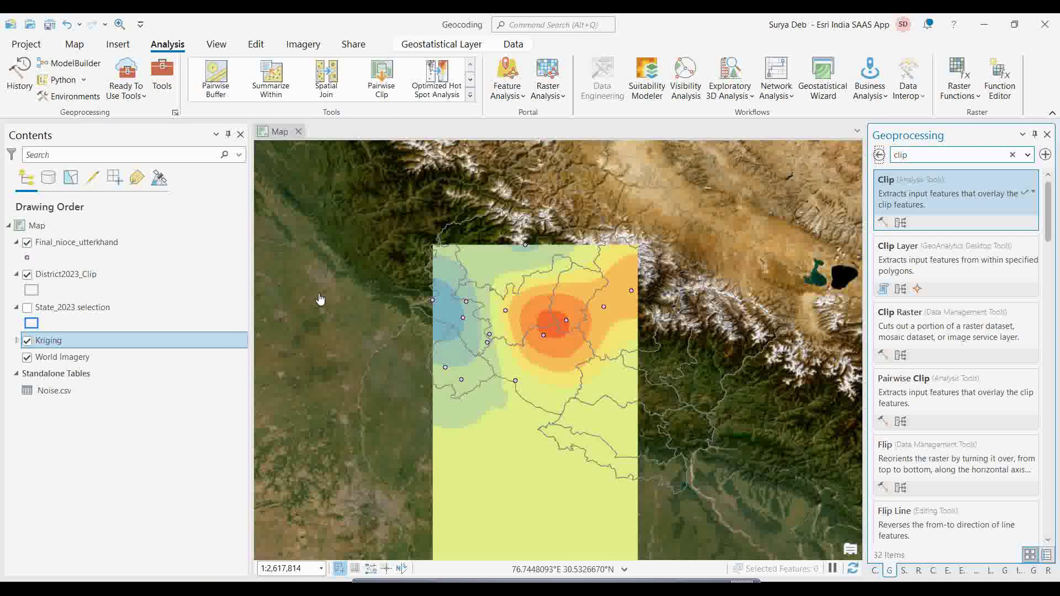
In Map Properties, set Clip Layers to clip to the State_2023 selection outline and apply
right_click(52, 227)
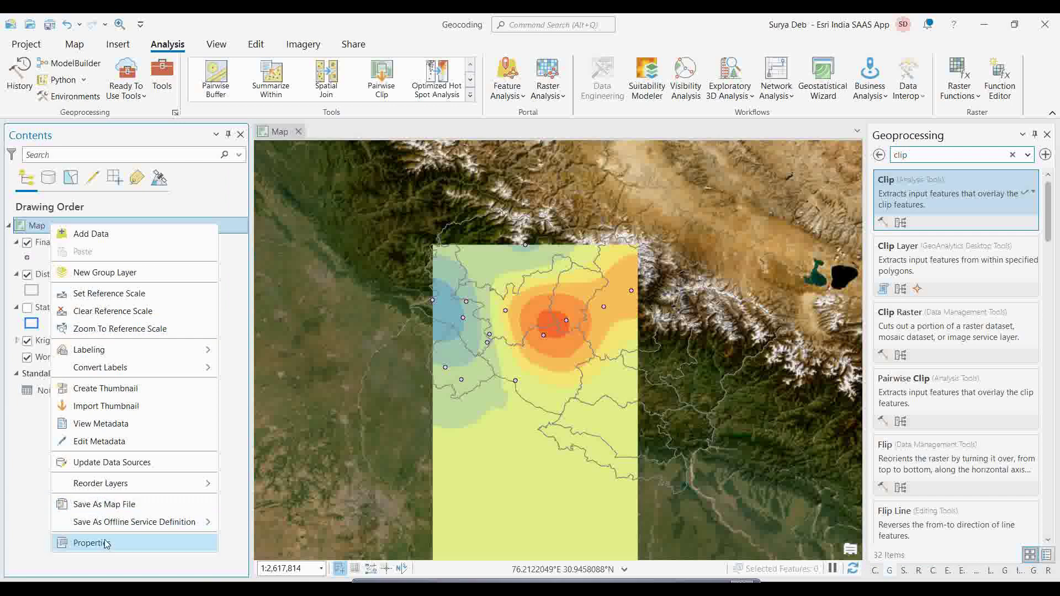
left_click(107, 543)
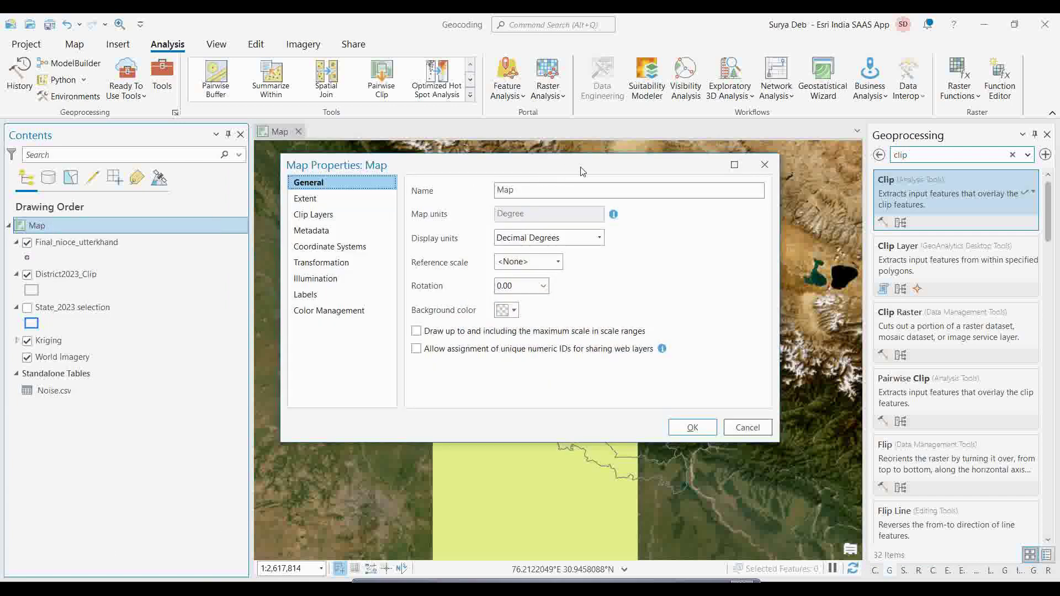
left_click_drag(581, 172, 856, 142)
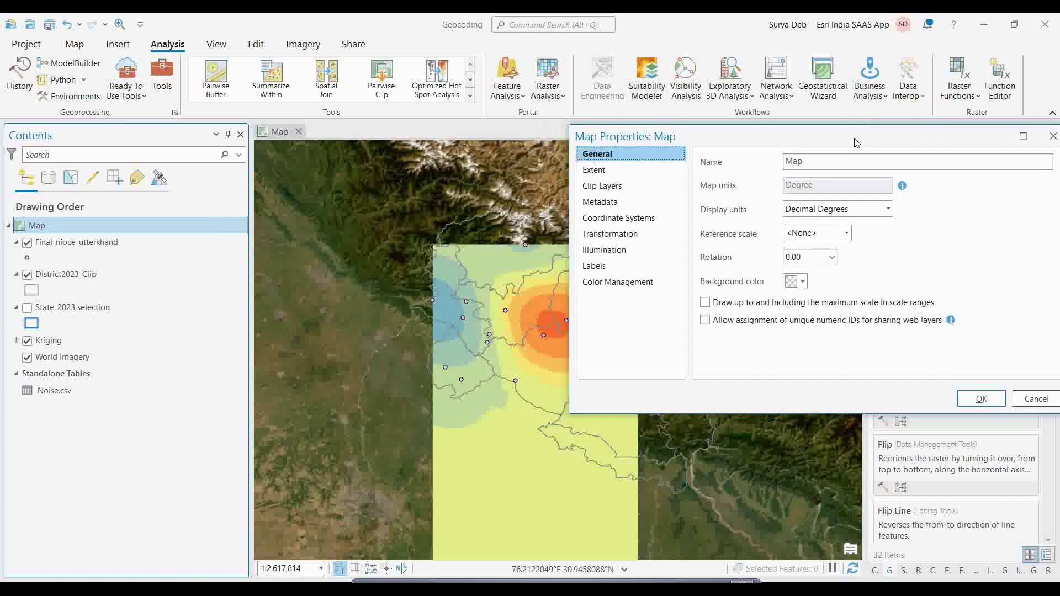
left_click(605, 186)
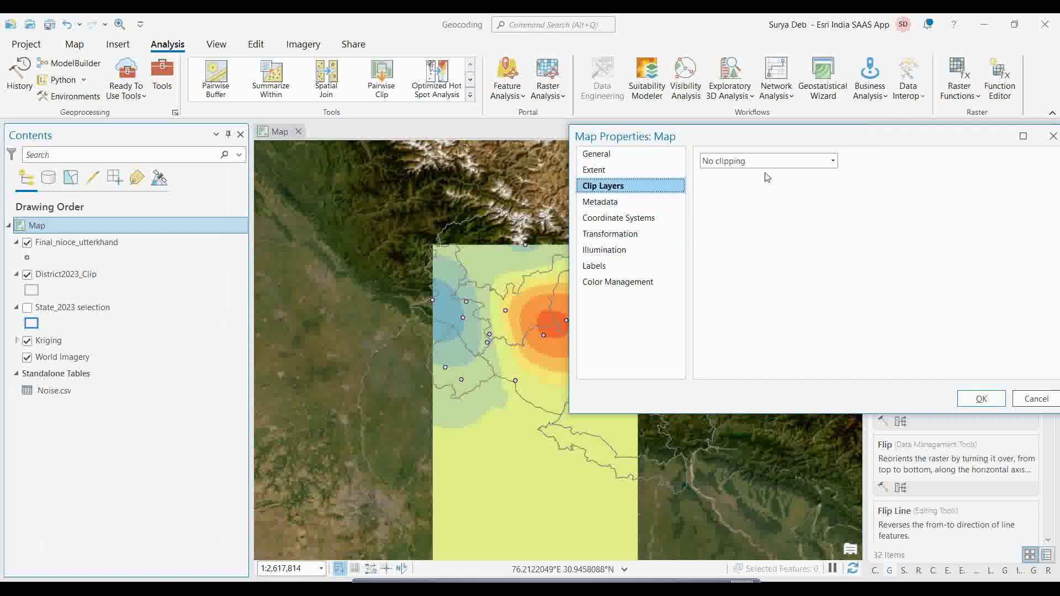
left_click(833, 162)
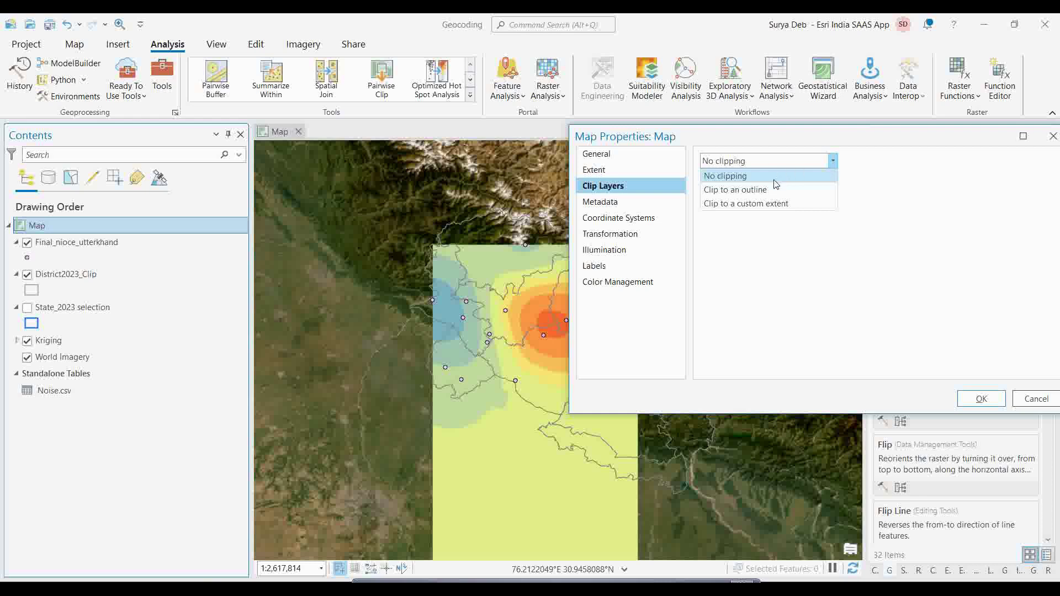
left_click(743, 191)
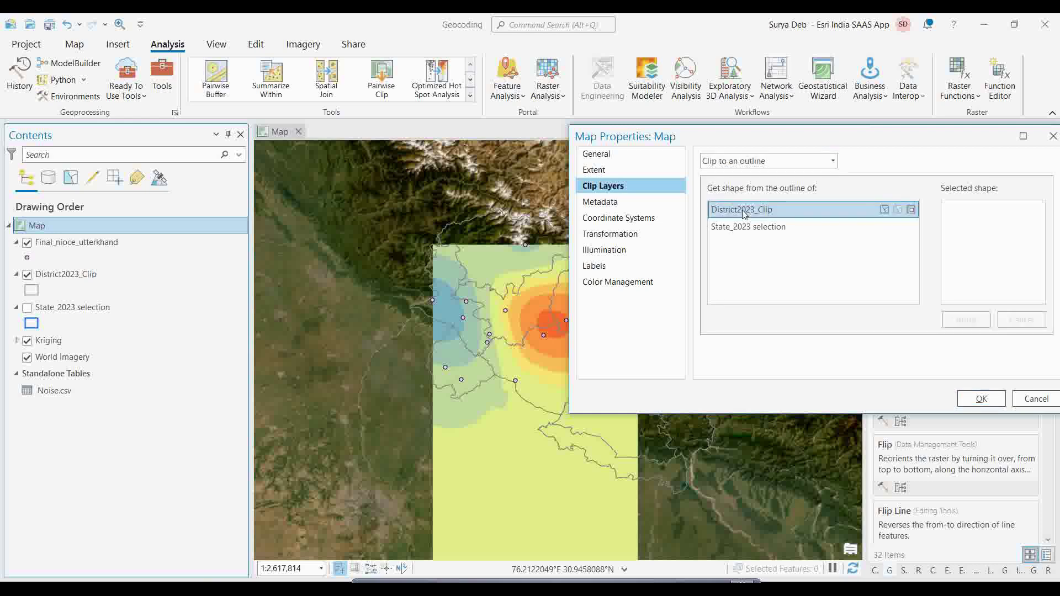
left_click_drag(853, 136, 811, 129)
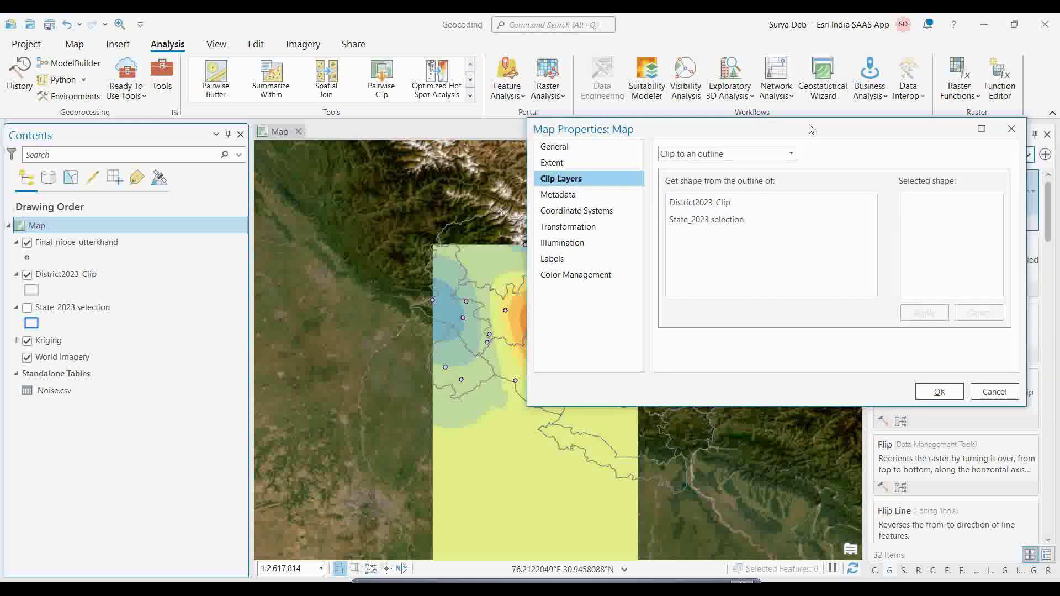
left_click(723, 220)
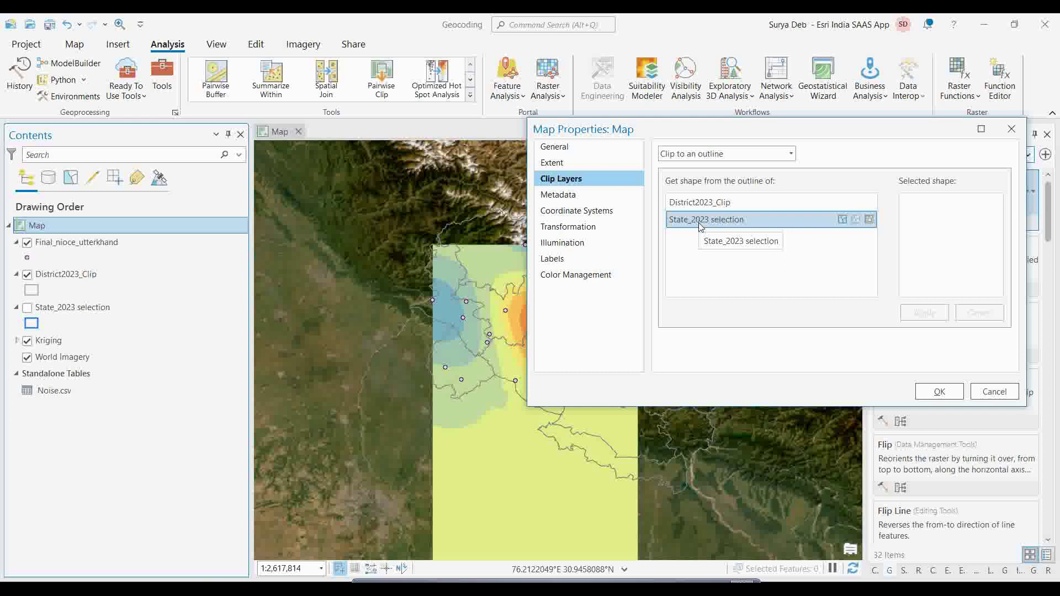
left_click(700, 221)
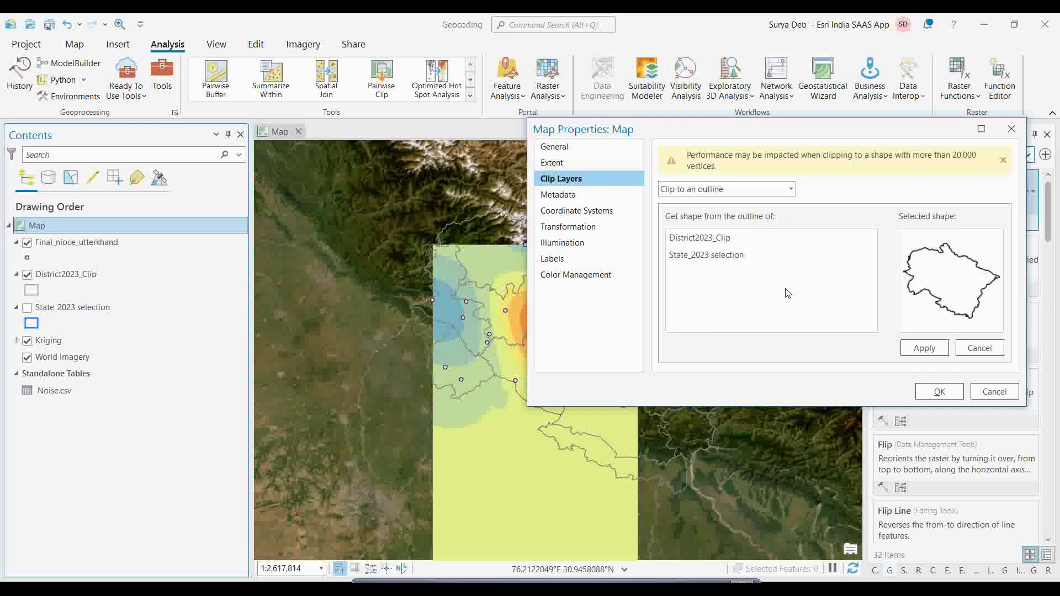
left_click(925, 348)
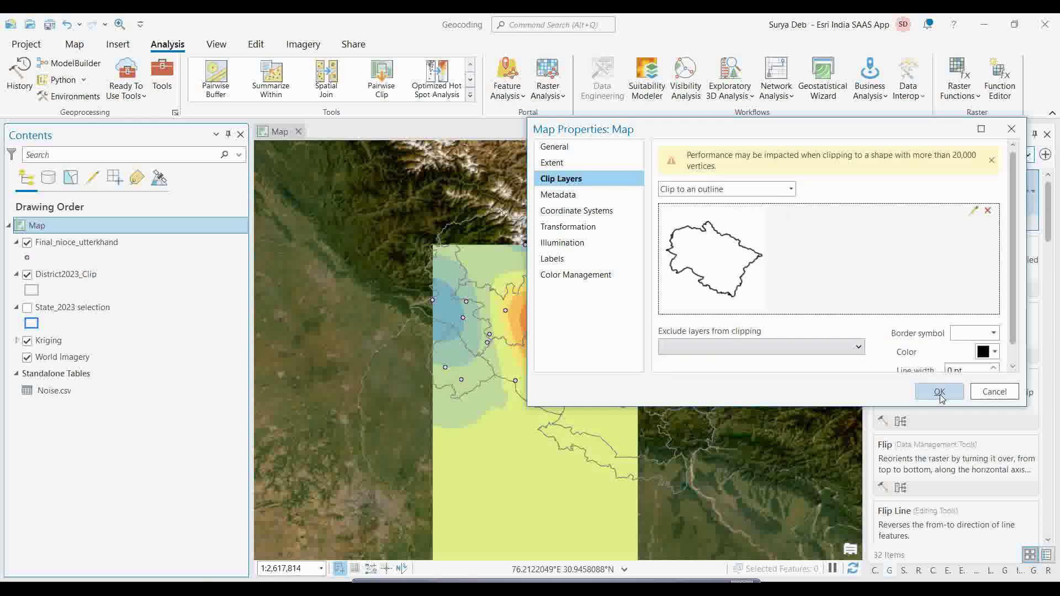
left_click(940, 392)
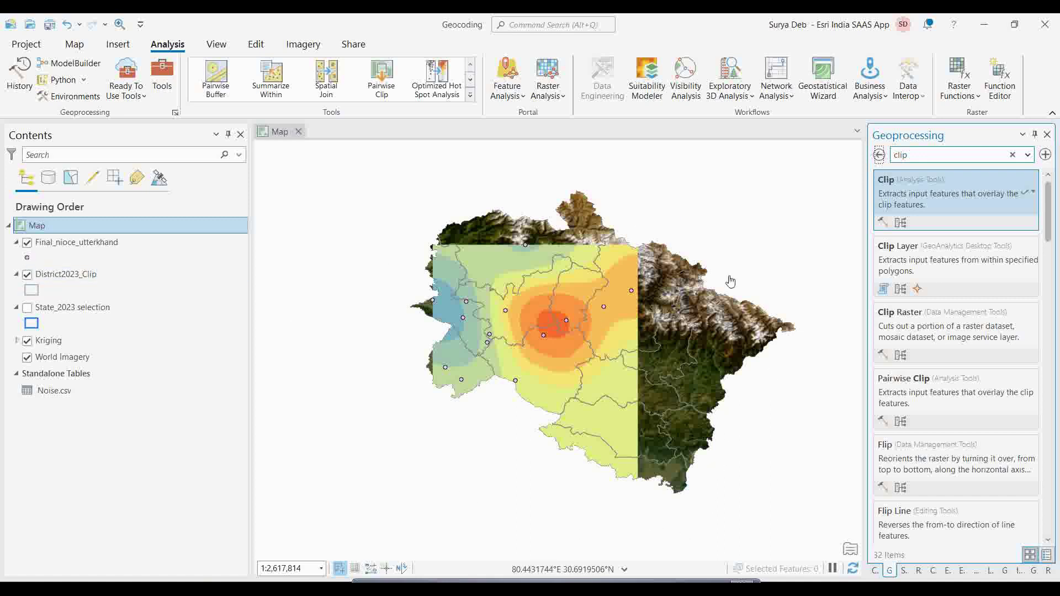
left_click(28, 244)
left_click(28, 244)
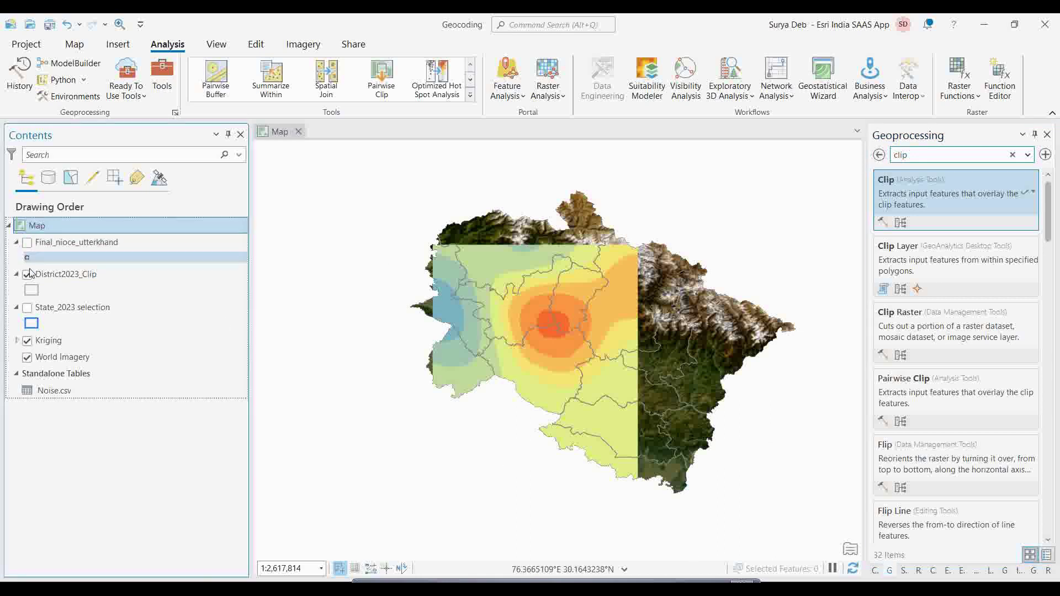
left_click(27, 342)
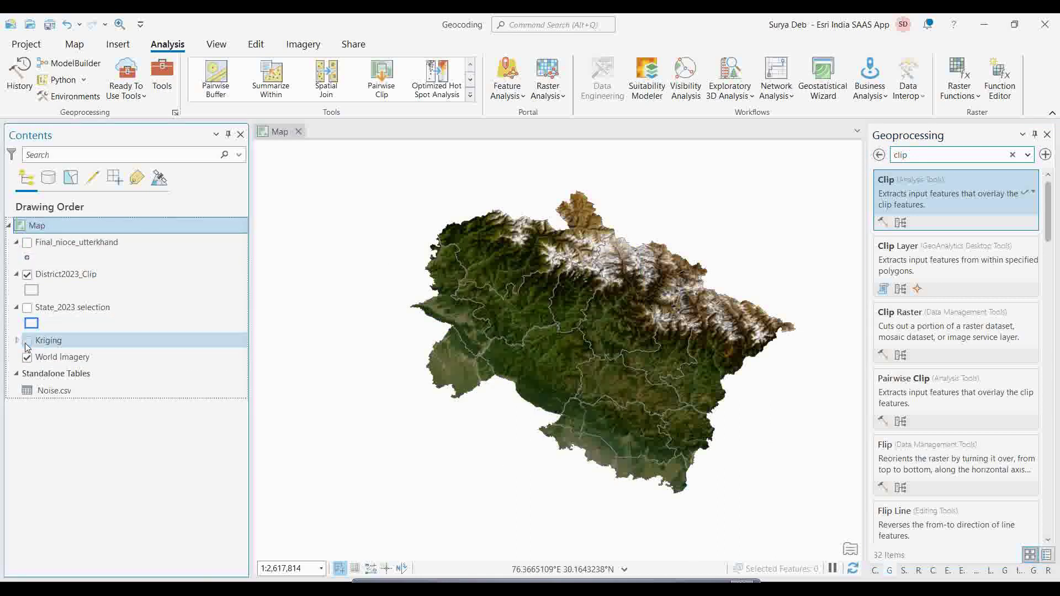
left_click(27, 244)
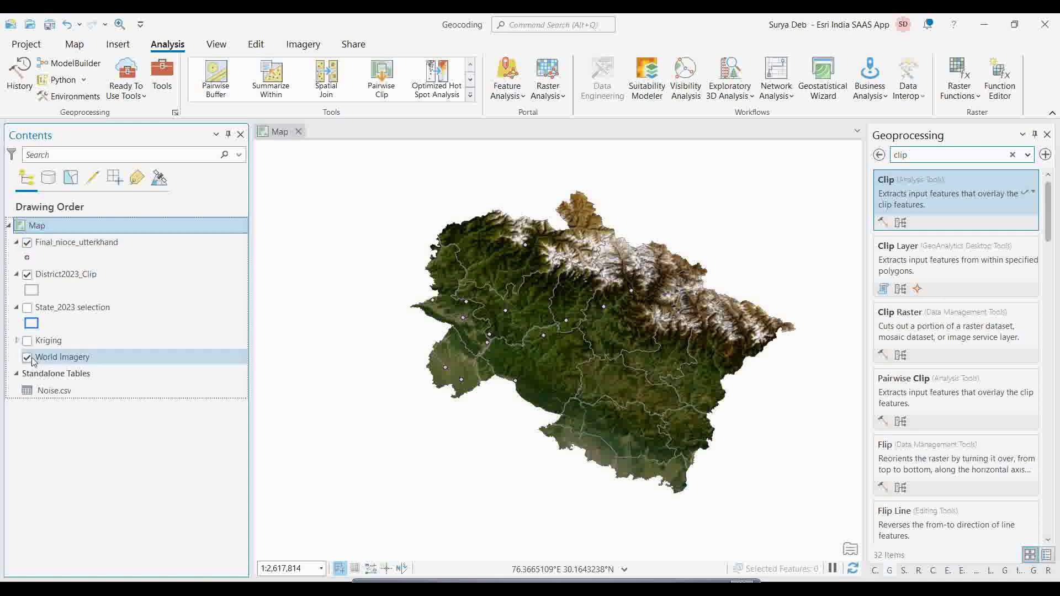
left_click(28, 343)
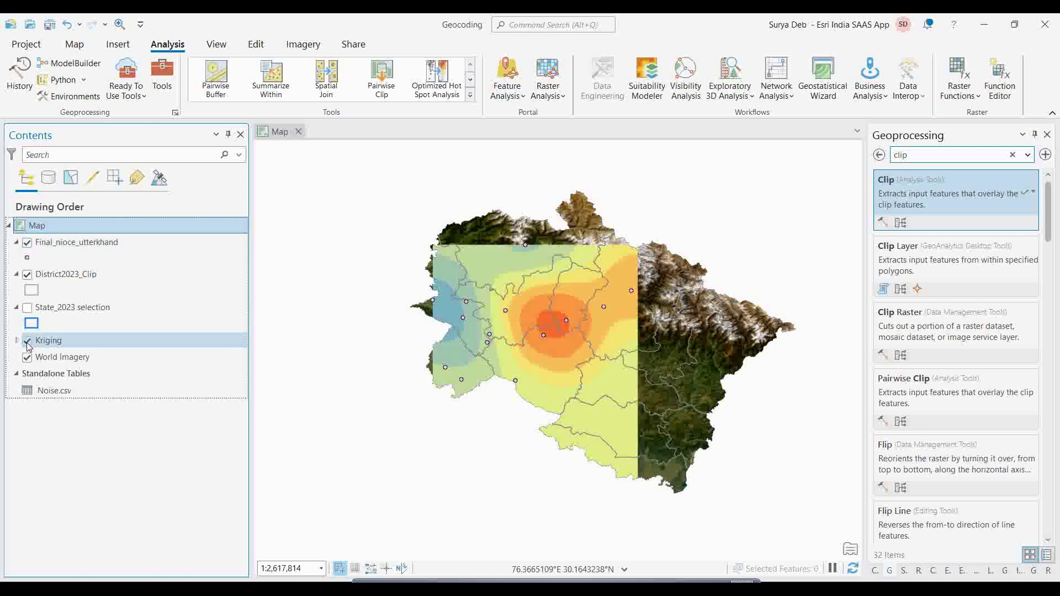